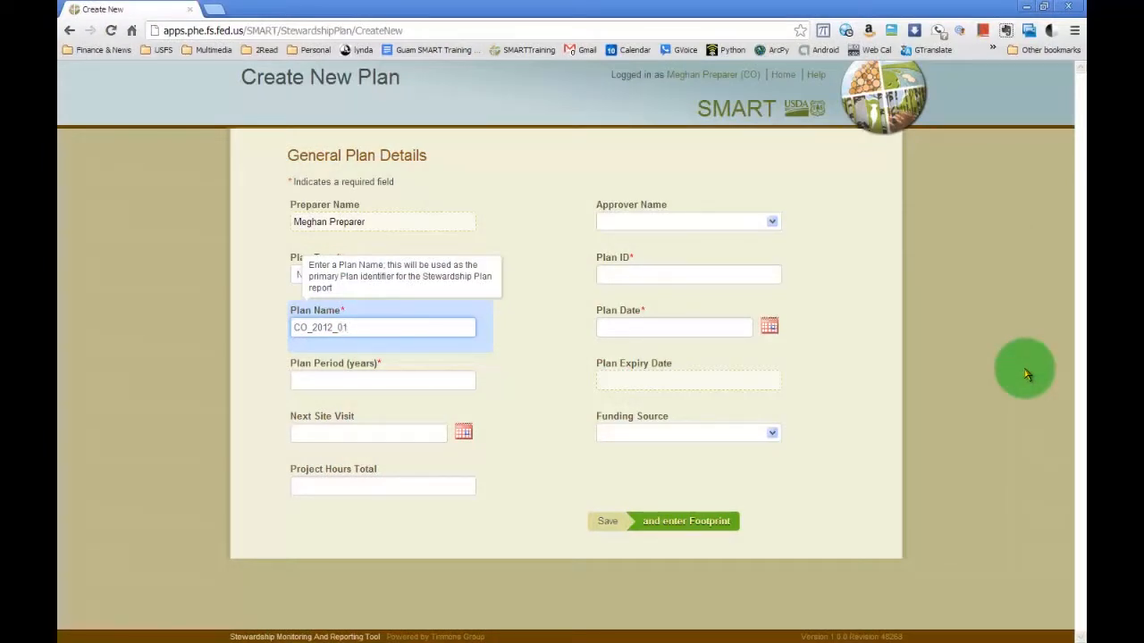
Set the plan period to 20 years and enter CO_2012_01 as the plan ID.
left_click(387, 379)
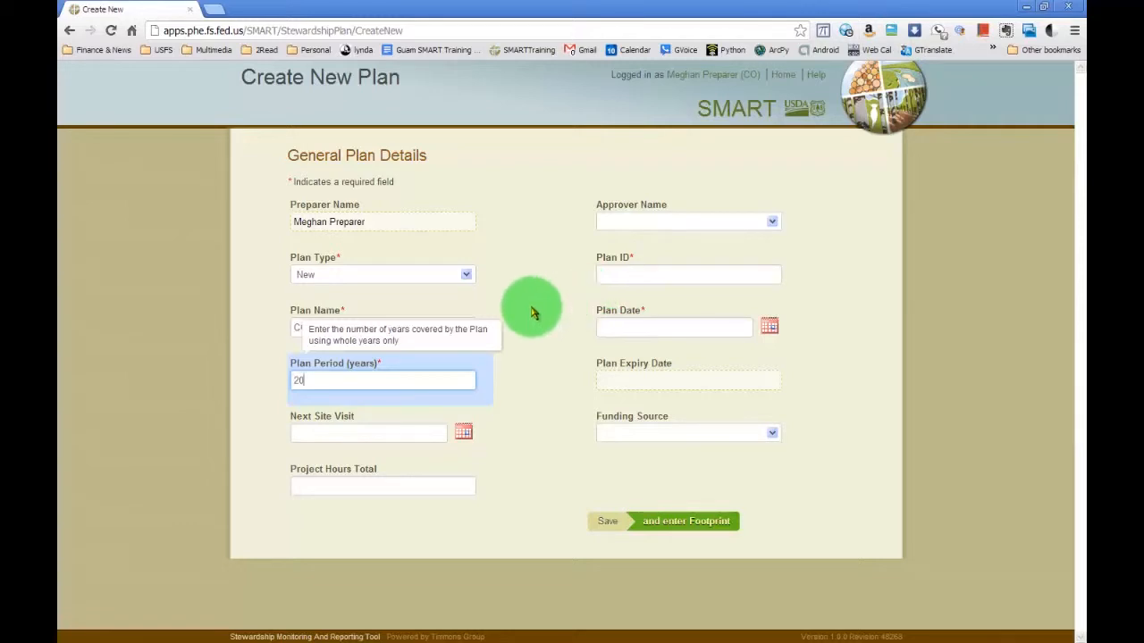
left_click(739, 277)
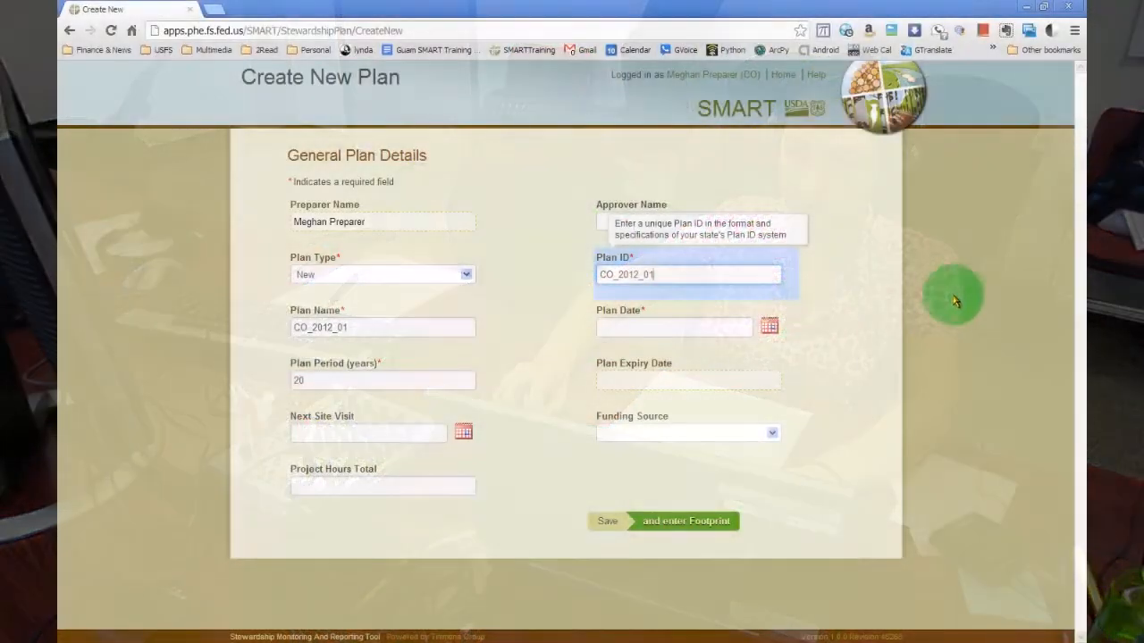
left_click(894, 256)
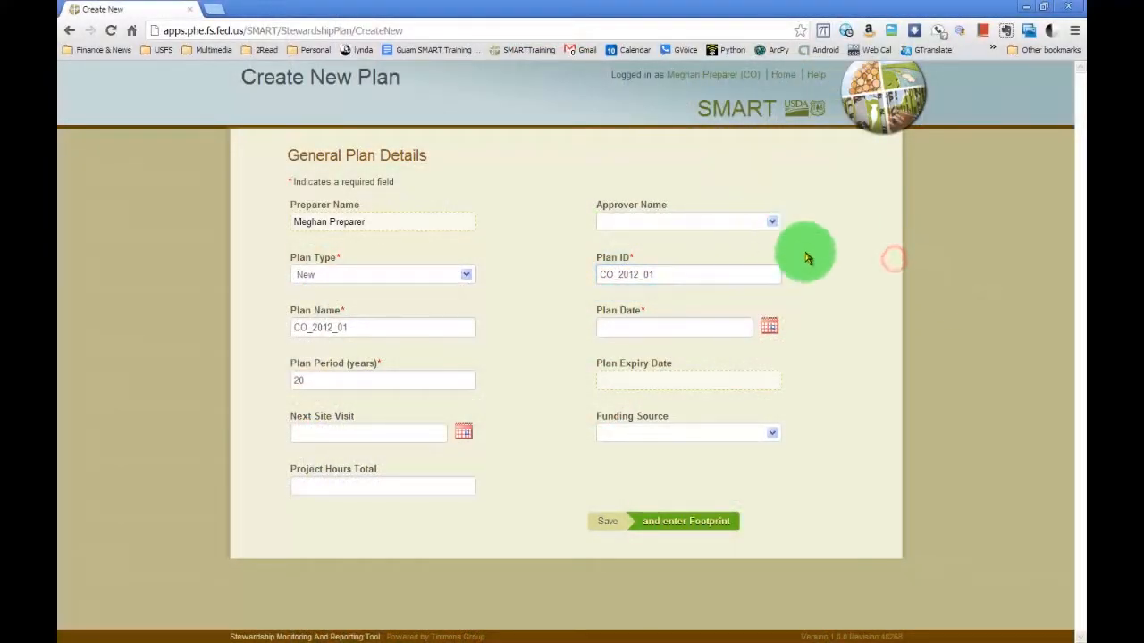
Pick the first listed approver for the plan and set the plan date to November 1, 2012.
left_click(771, 225)
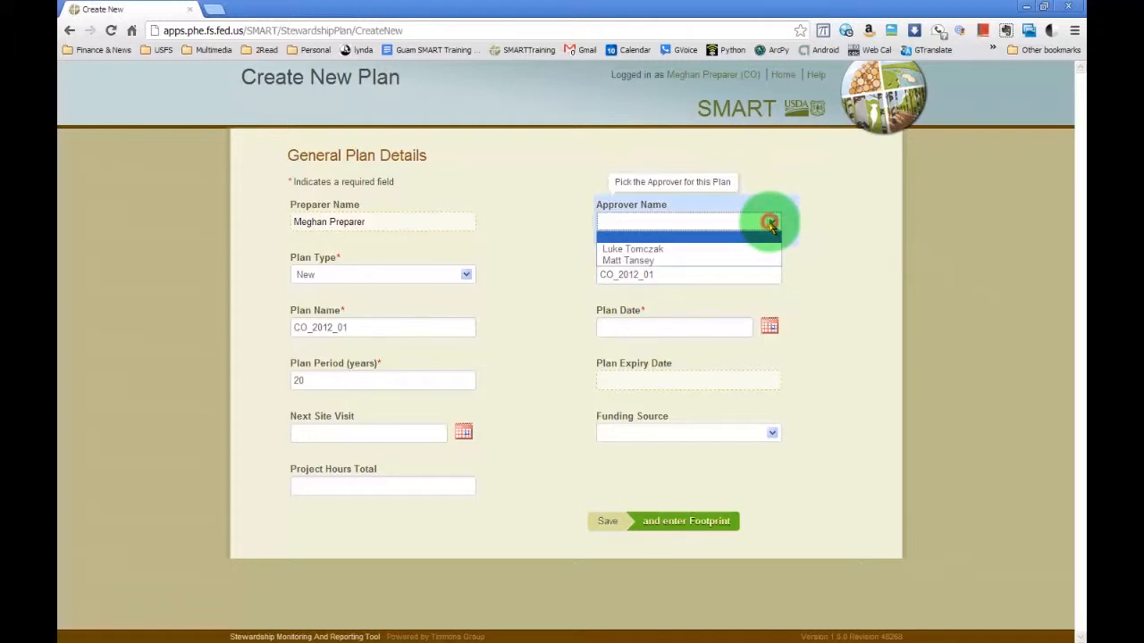
left_click(650, 251)
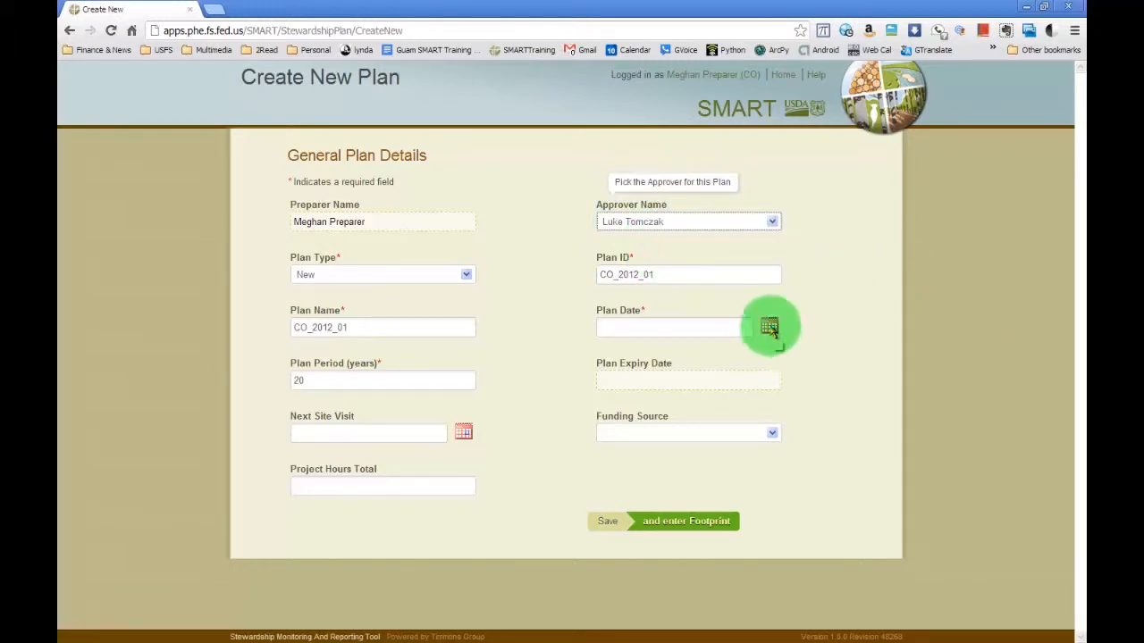
left_click(770, 327)
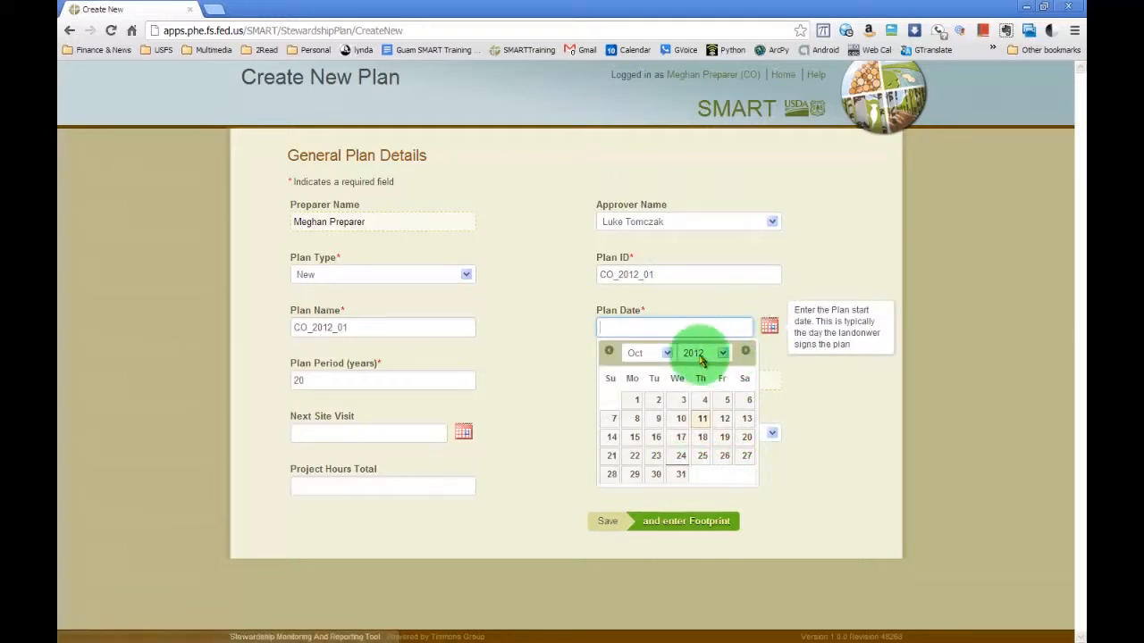
left_click(668, 354)
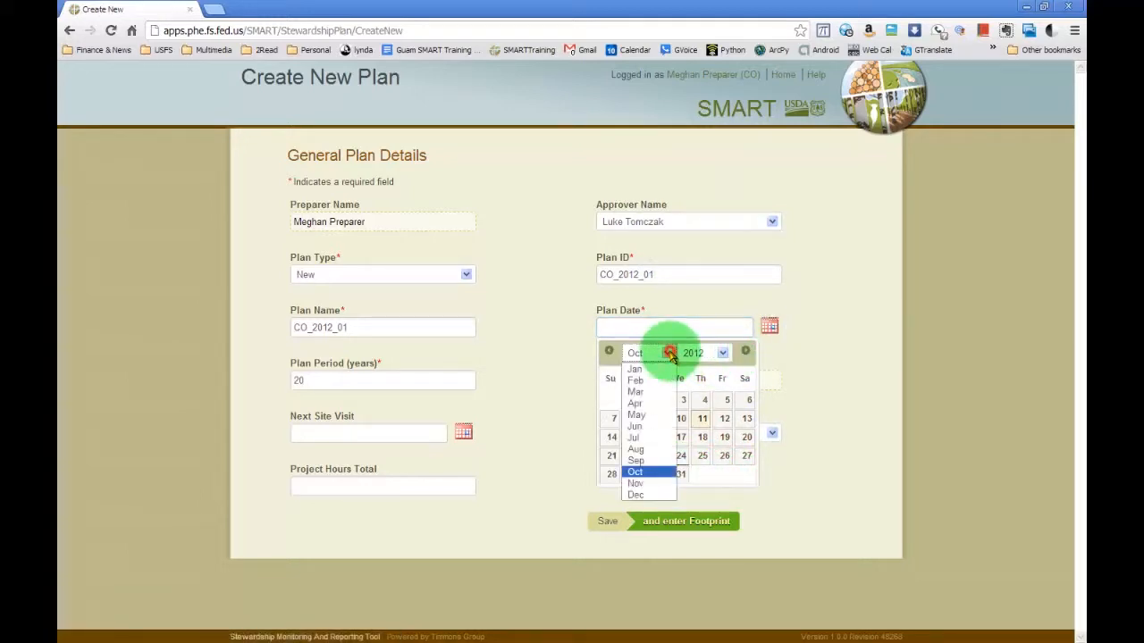
left_click(652, 482)
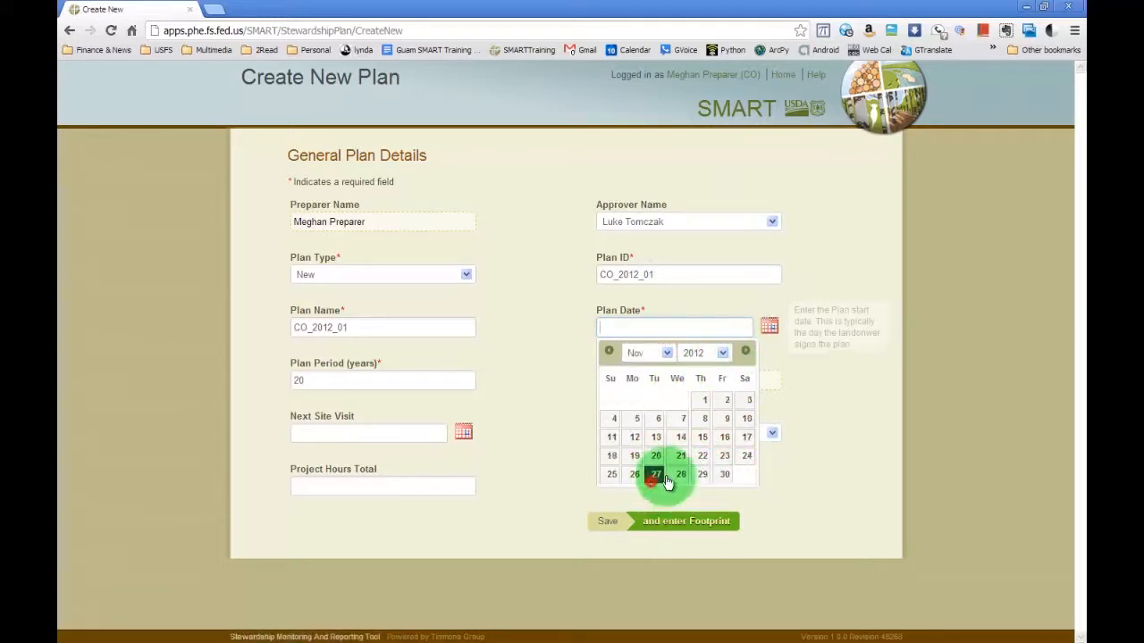
left_click(704, 400)
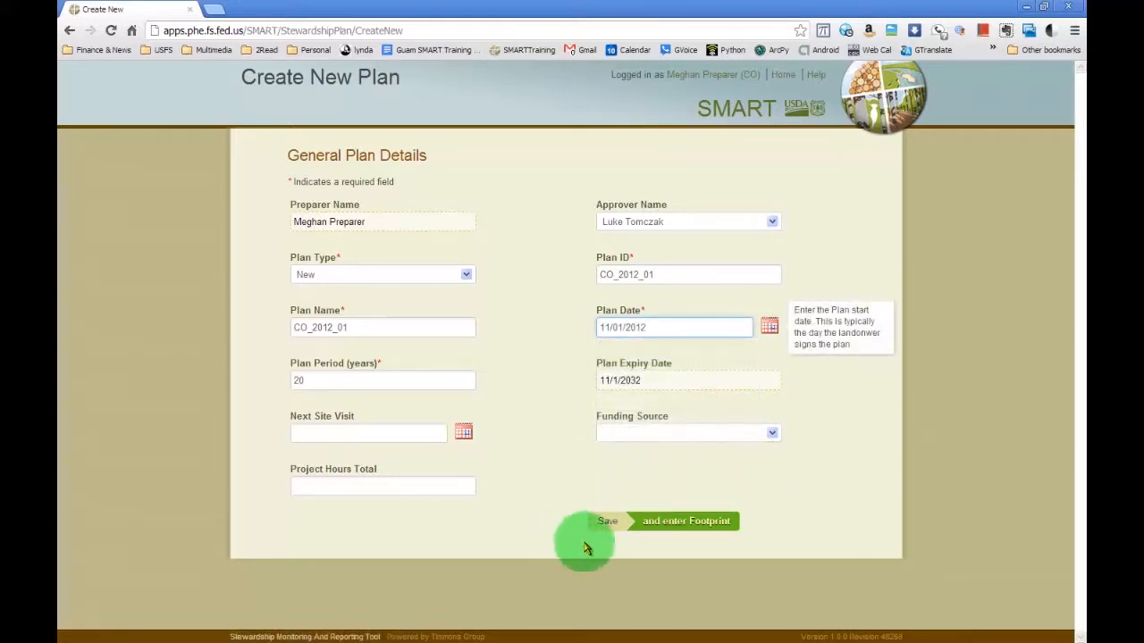
Save the general plan details and continue to the property footprint page.
left_click(611, 521)
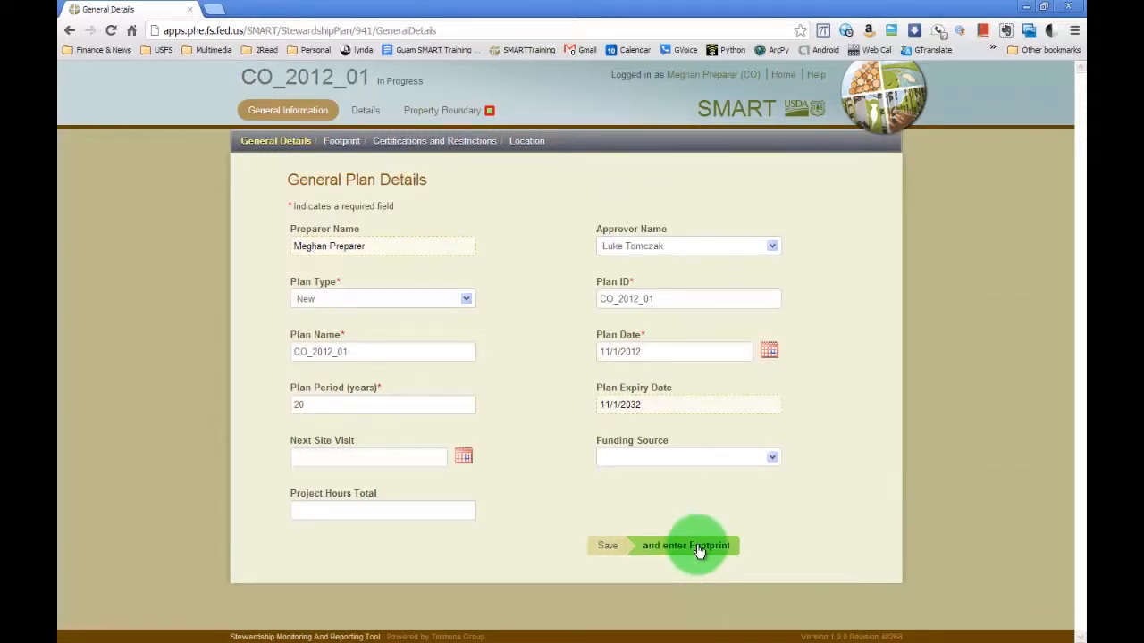
left_click(700, 551)
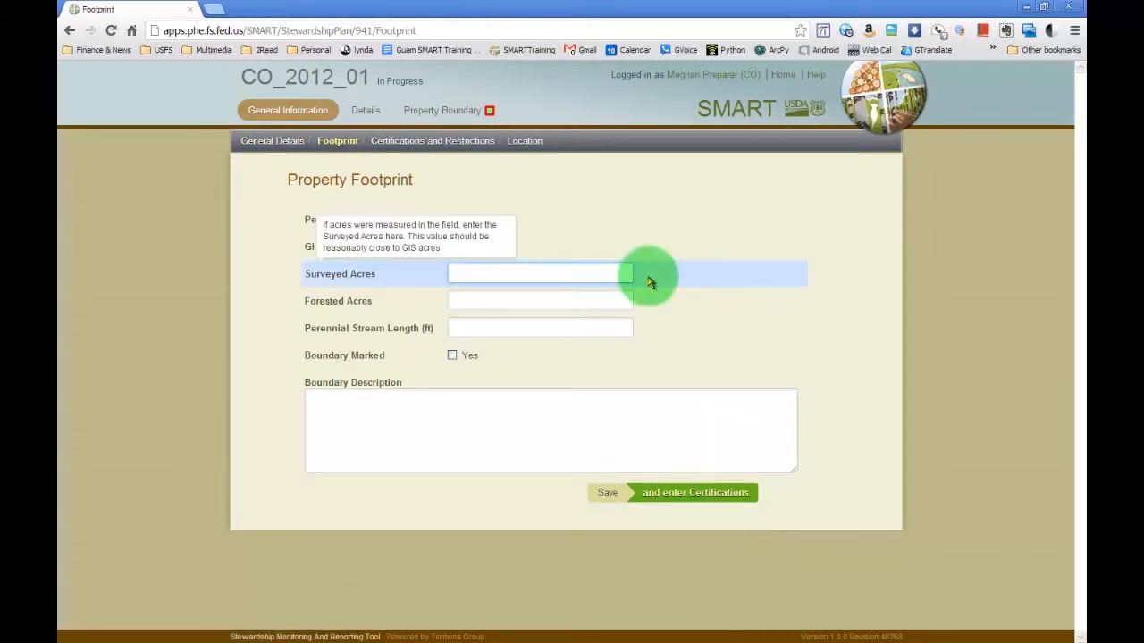
Open the plan's property boundary map and zoom in on the forested slope southwest of Buffalo Creek Rd in Colorado.
left_click(356, 114)
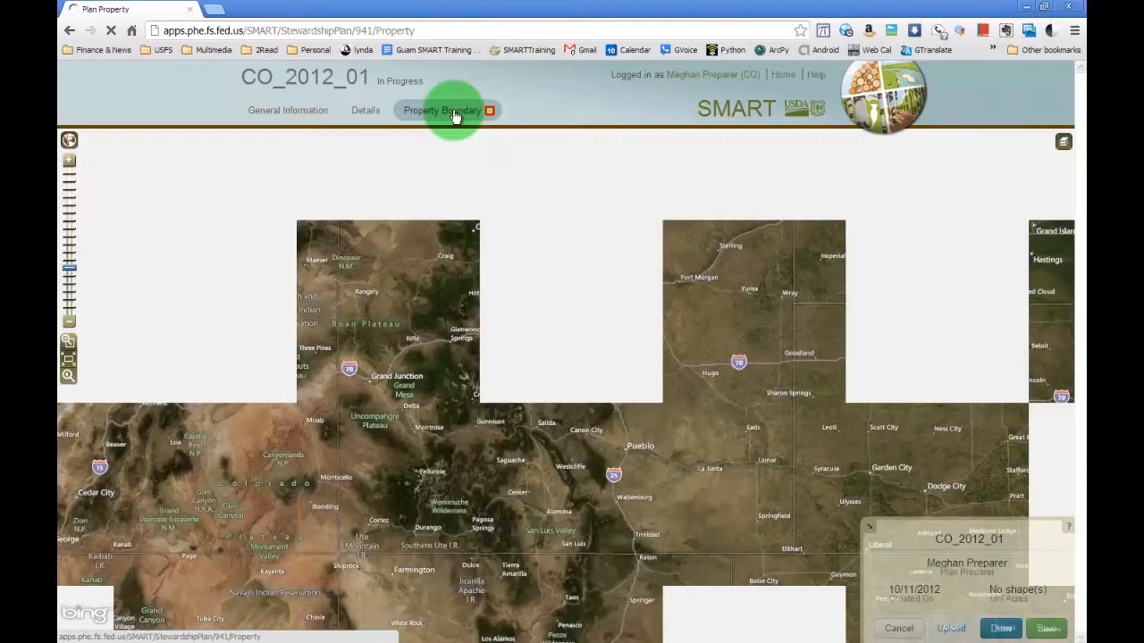
left_click(67, 167)
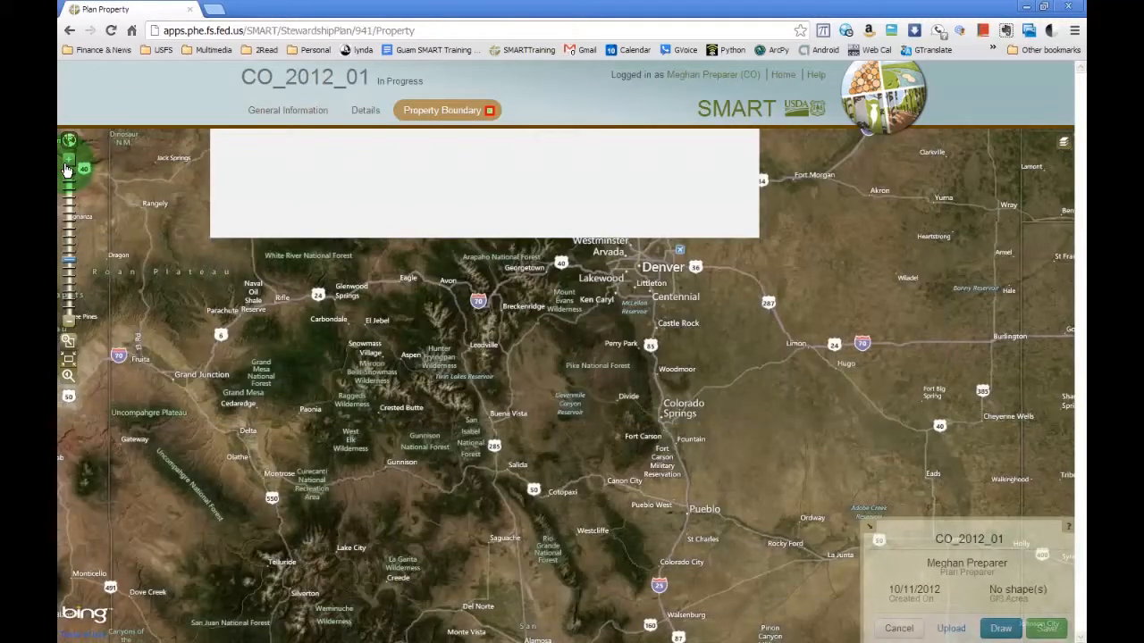
left_click_drag(292, 264, 327, 255)
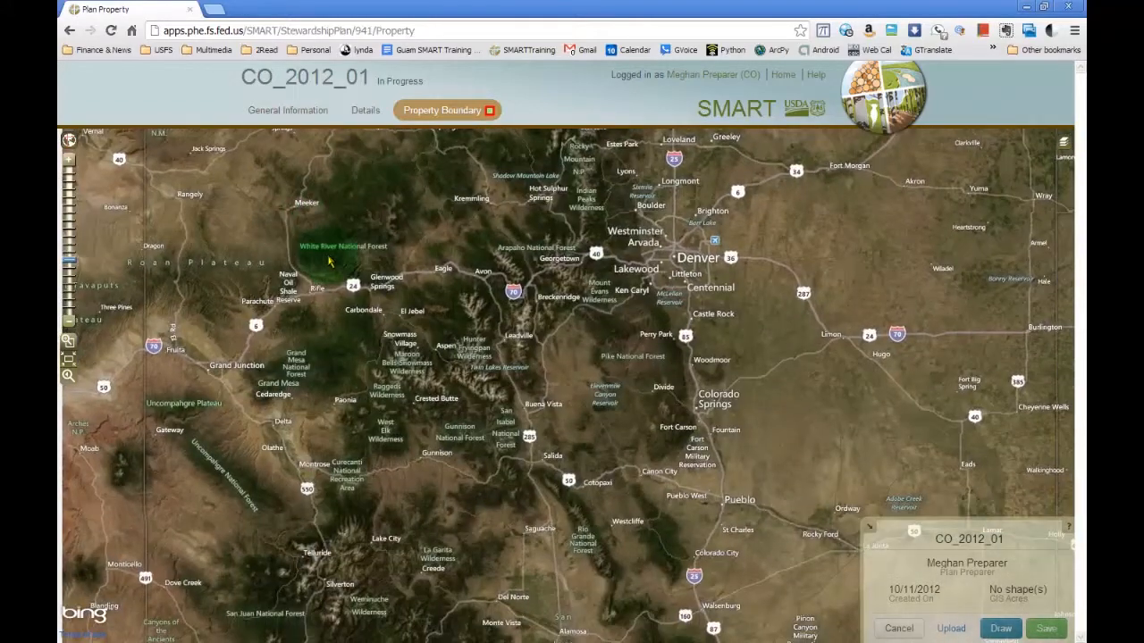
left_click(67, 166)
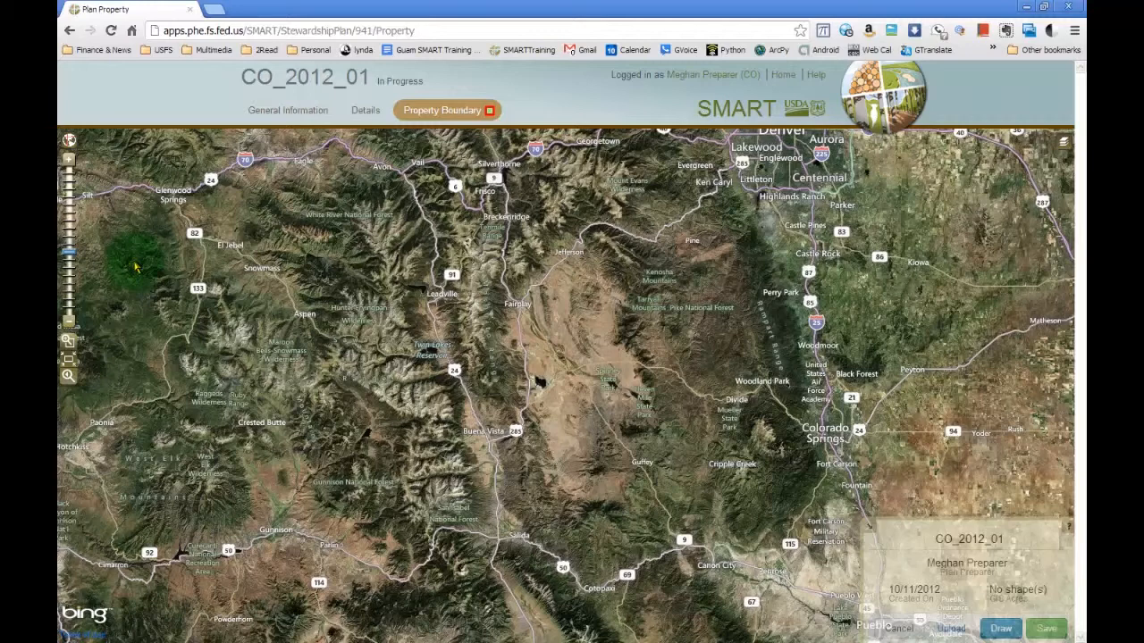
scroll(451, 351, "up", 1)
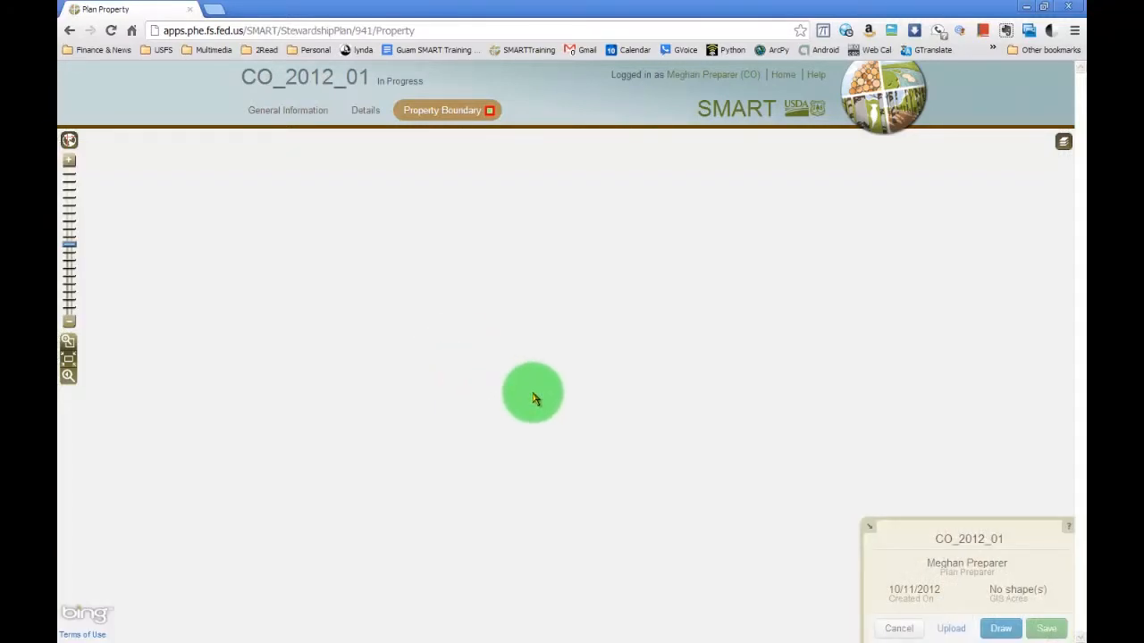
scroll(524, 396, "up", 1)
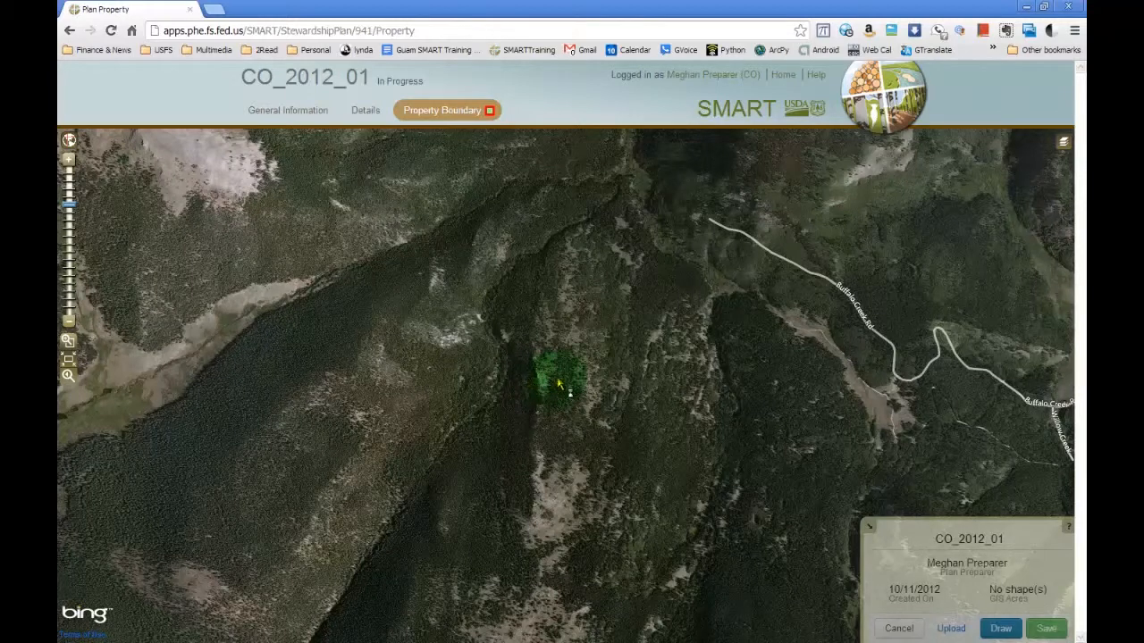
scroll(557, 382, "up", 1)
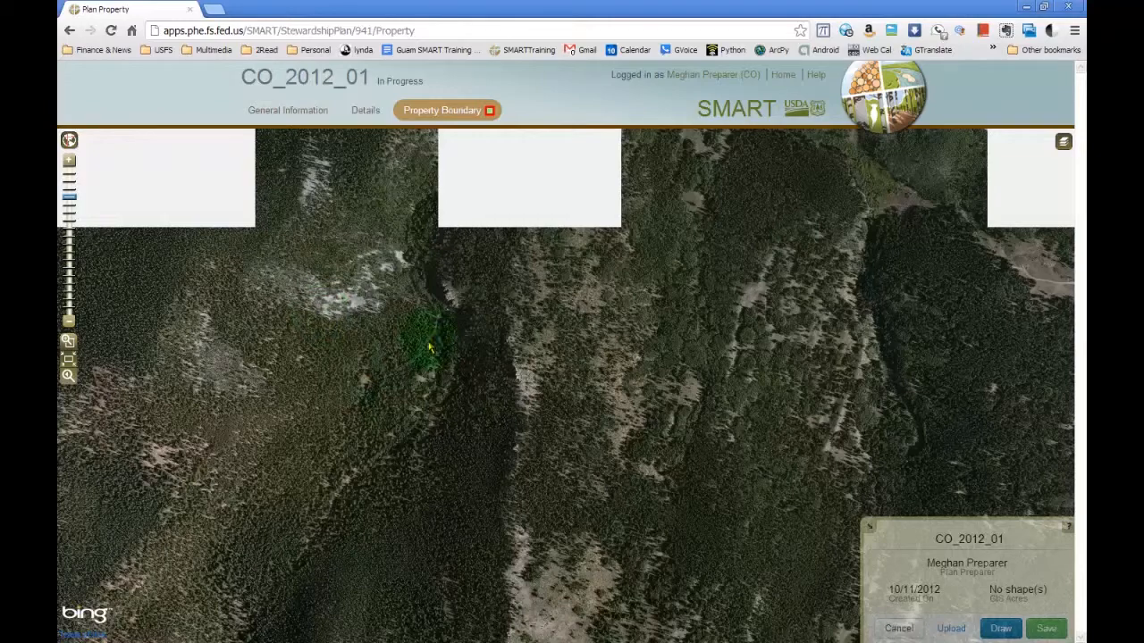
left_click_drag(808, 340, 444, 436)
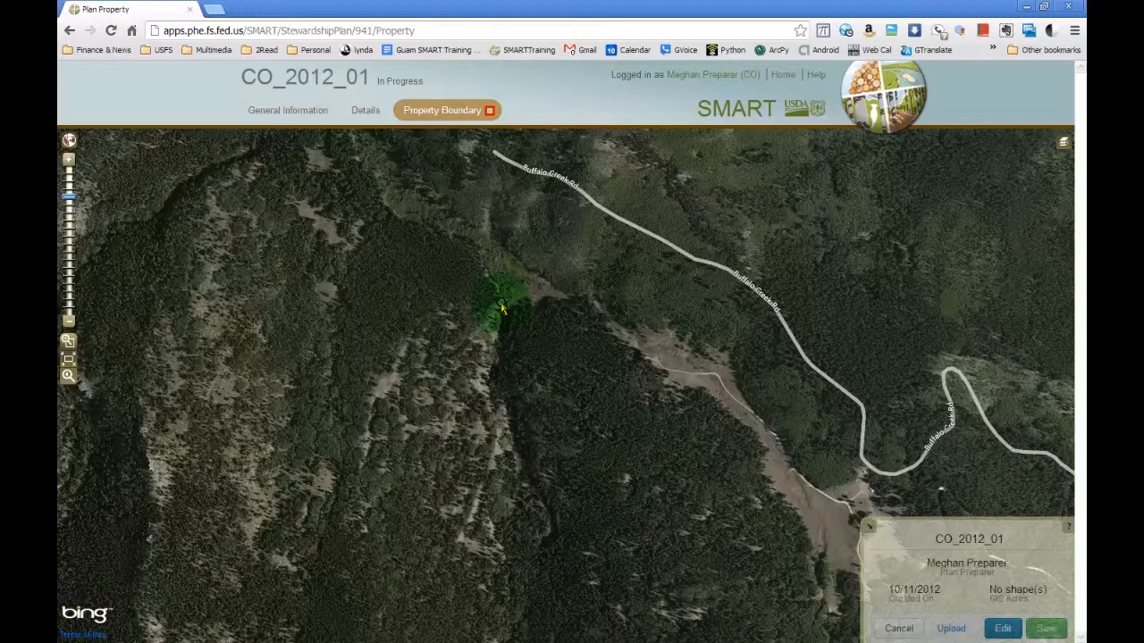
Draw a closed property boundary polygon of about 33 acres around the sparsely wooded slope southwest of Buffalo Creek Rd.
left_click(501, 303)
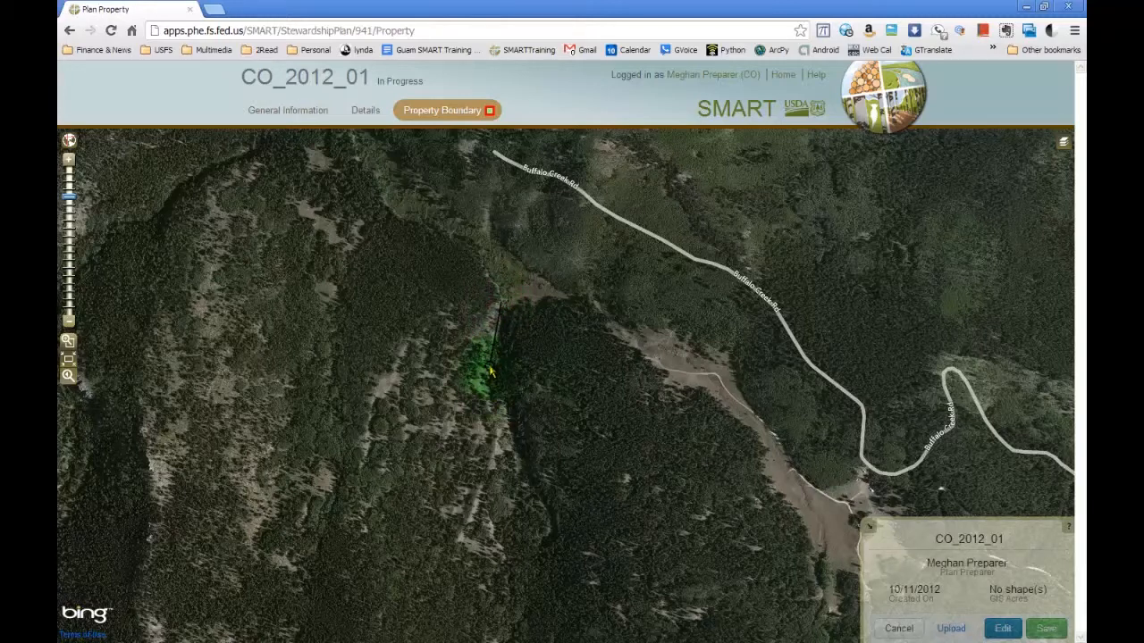
left_click(488, 382)
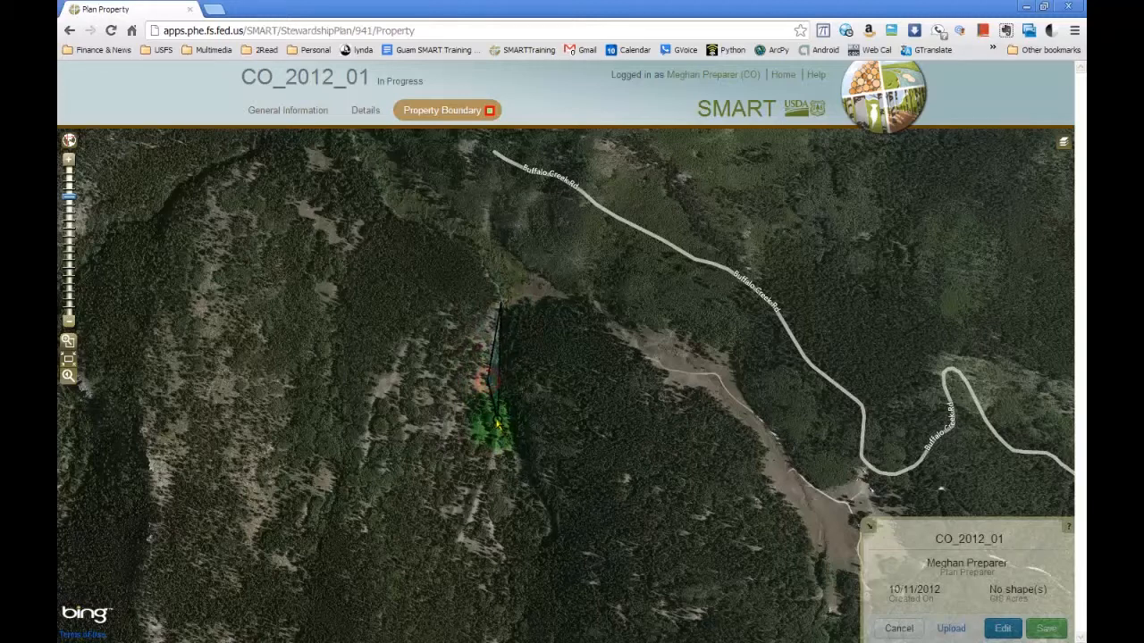
left_click(492, 409)
left_click(503, 408)
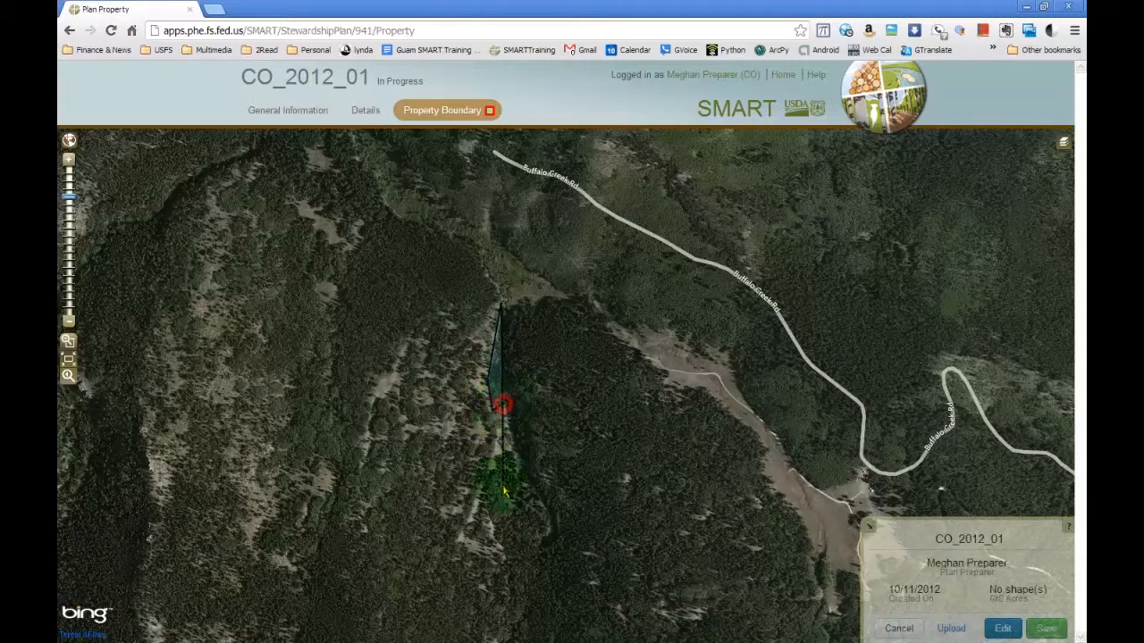
left_click(523, 476)
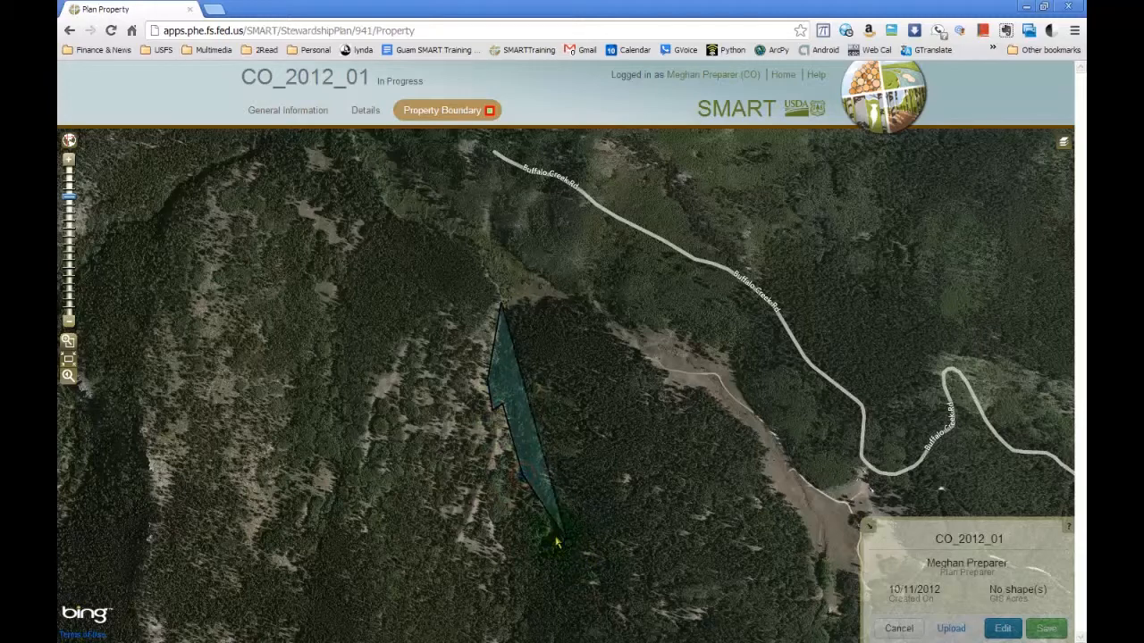
left_click(521, 501)
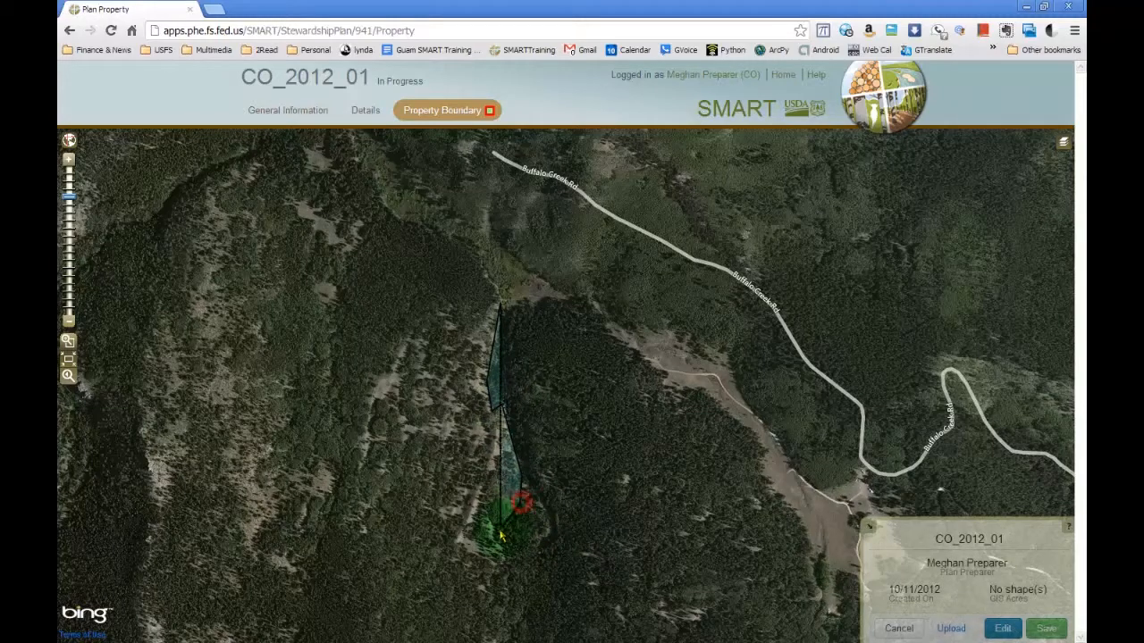
left_click(495, 539)
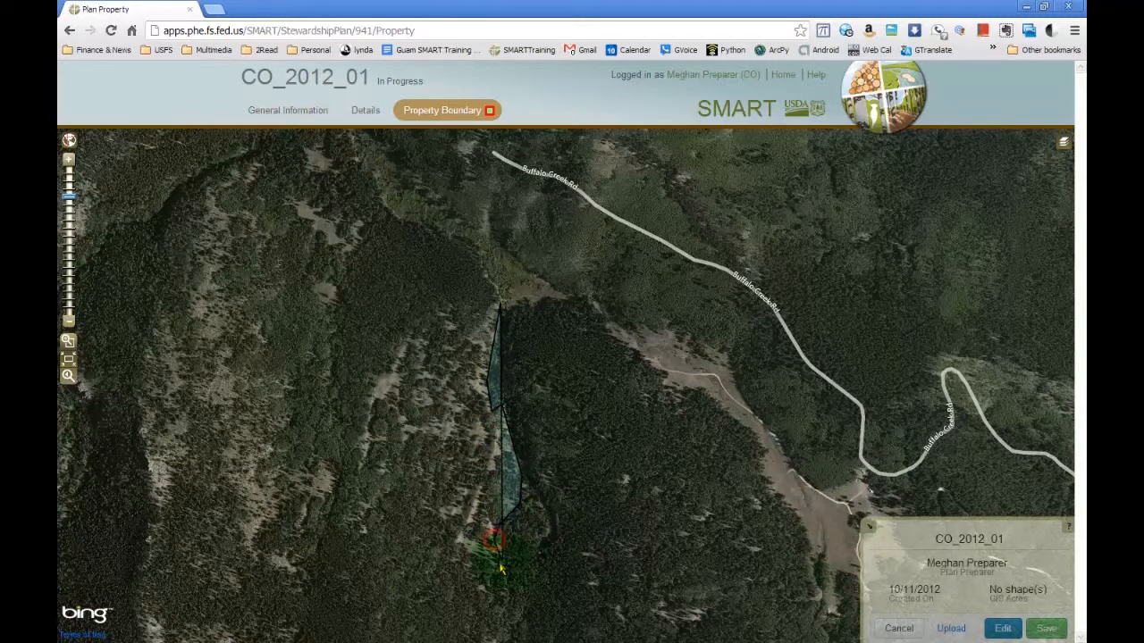
left_click(506, 553)
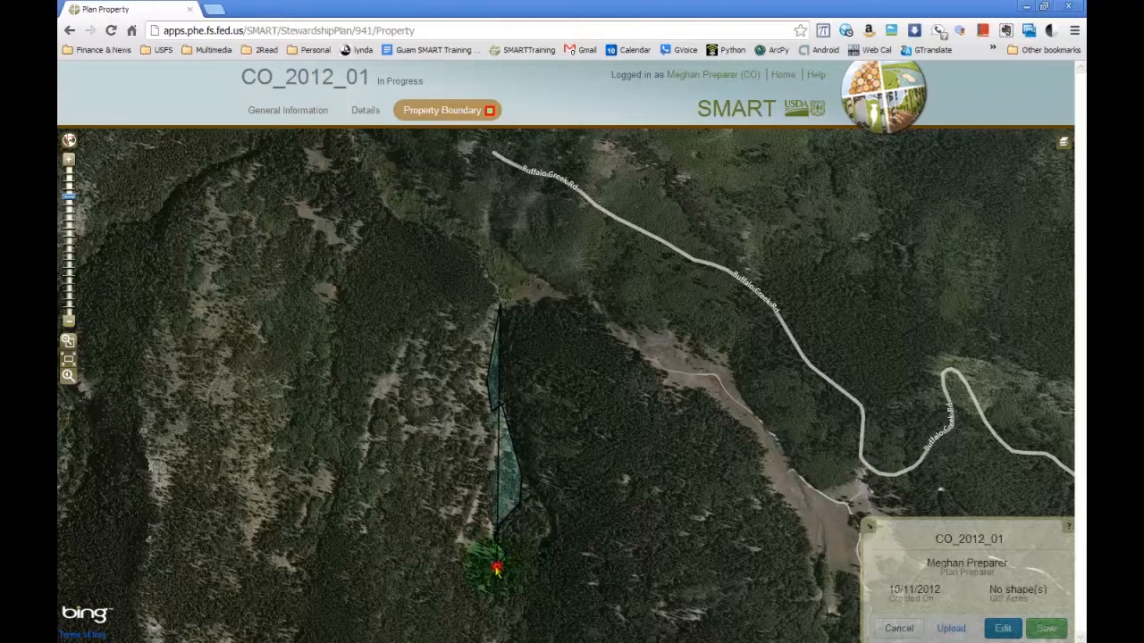
left_click(455, 542)
left_click(453, 523)
left_click(422, 502)
left_click(414, 461)
left_click(418, 430)
left_click(406, 431)
left_click(378, 394)
left_click(387, 376)
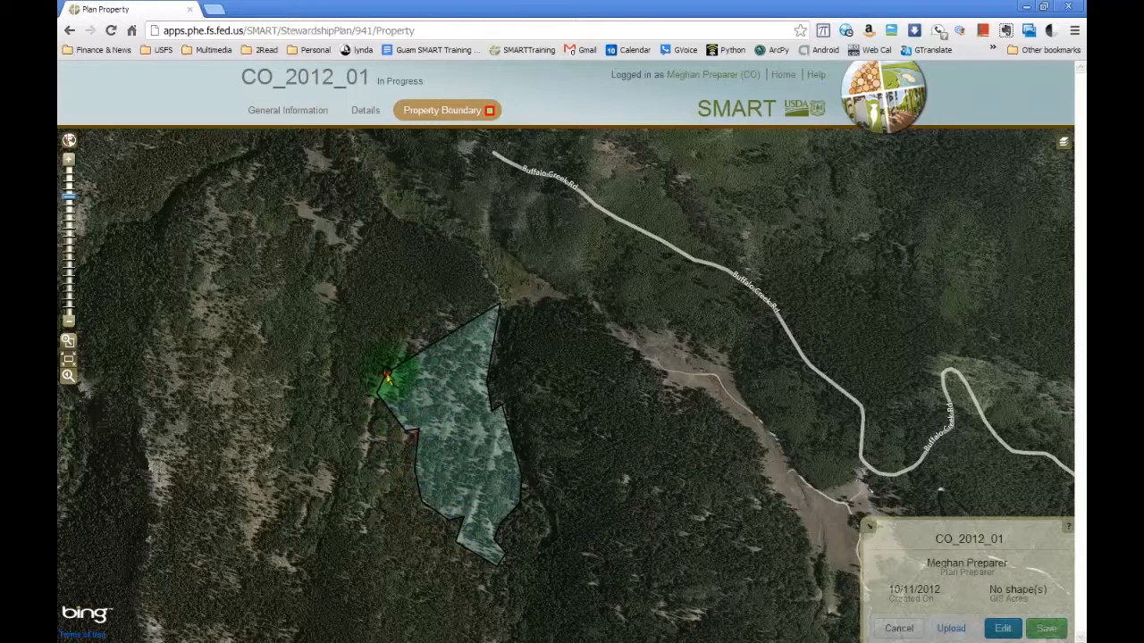
left_click(412, 330)
double_click(462, 351)
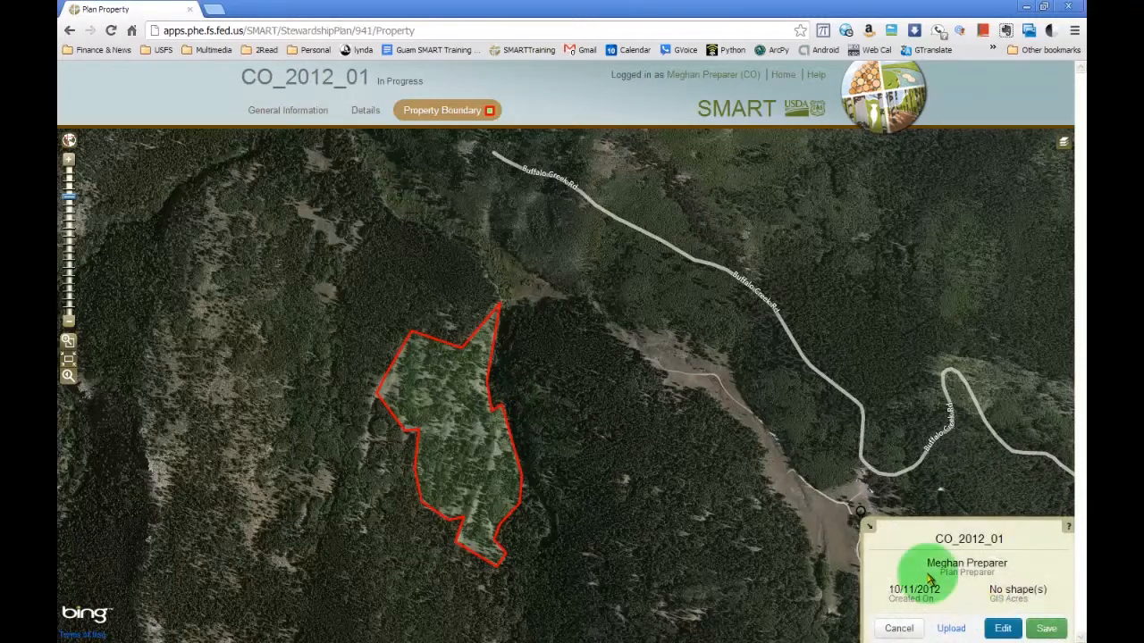
Save the drawn property boundary to the plan, repeating the save if it is rejected.
left_click(1046, 630)
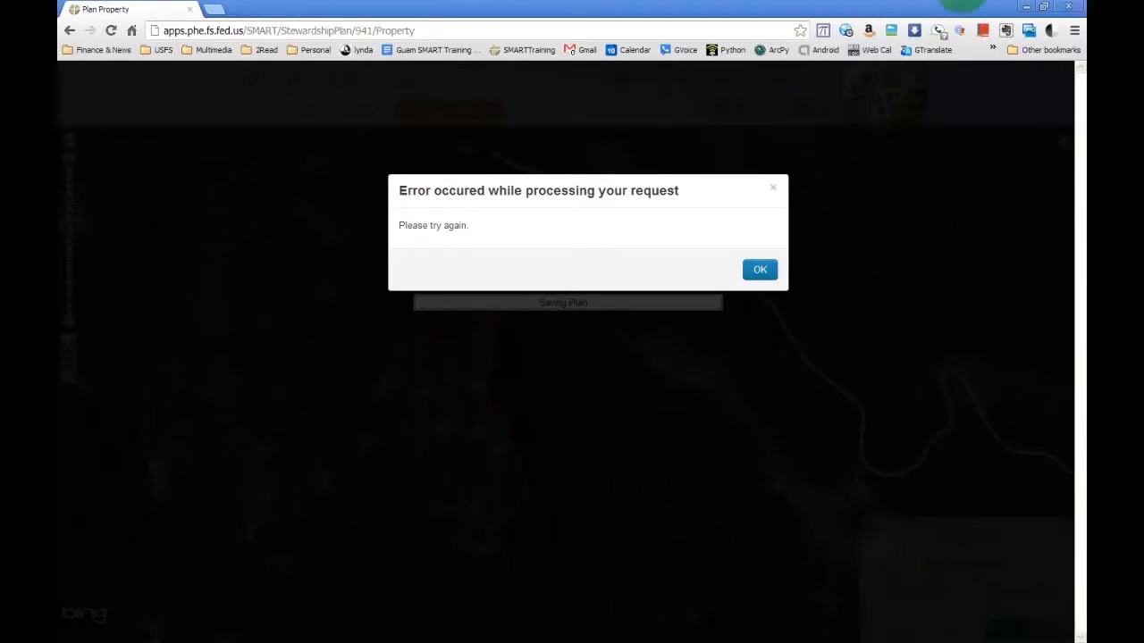
left_click(757, 273)
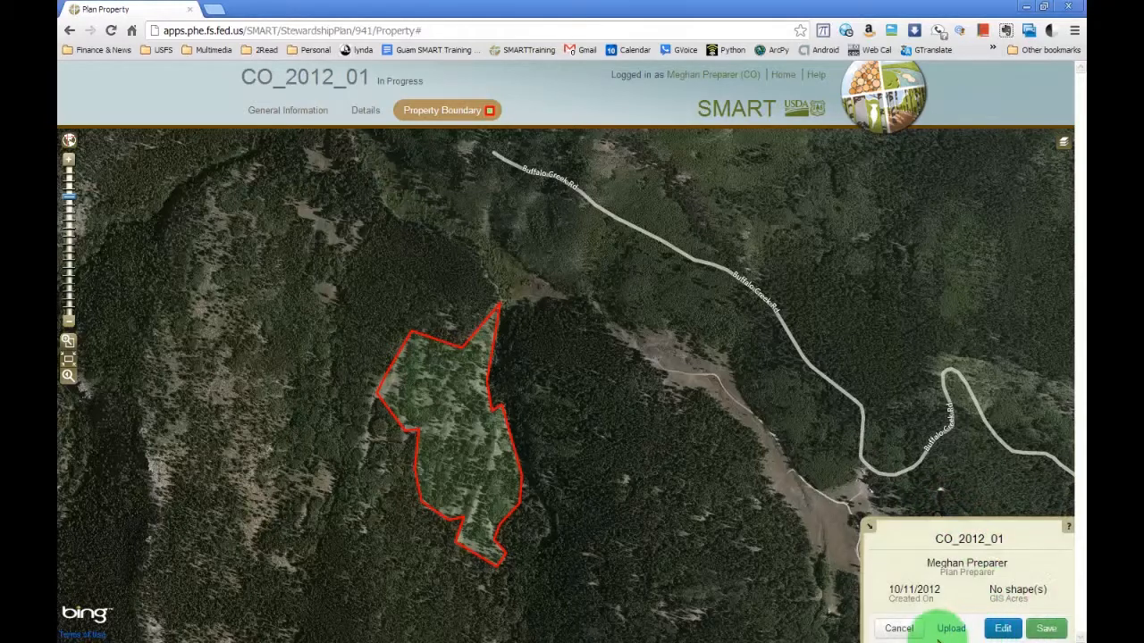
left_click(1047, 629)
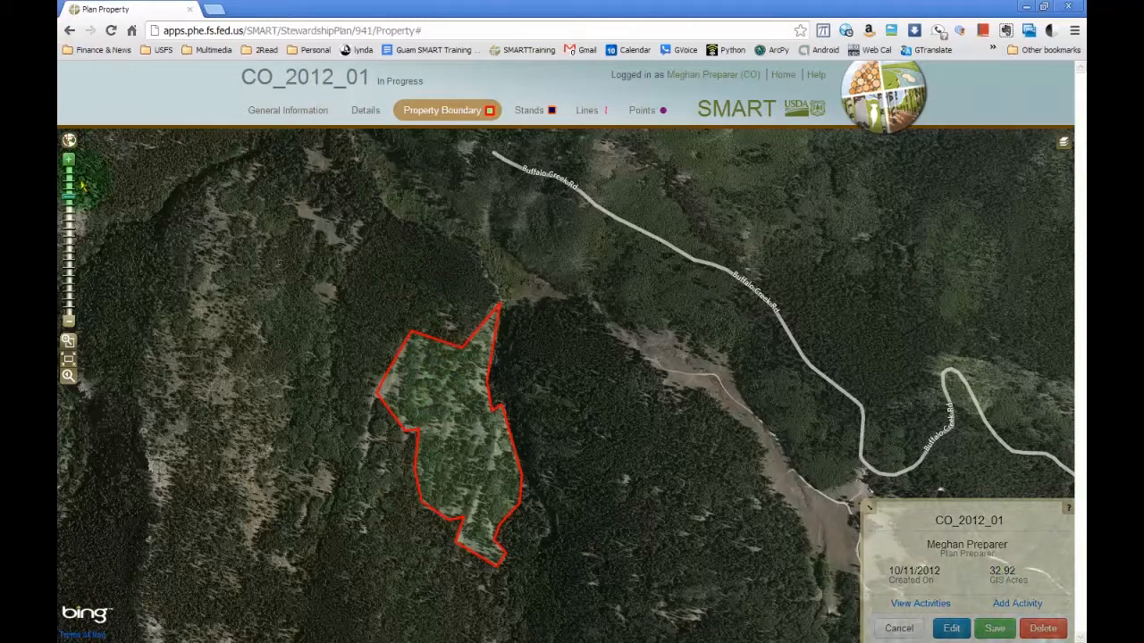
Inspect the saved property boundary up close with its editable vertices displayed, and leave vertex editing.
left_click(69, 164)
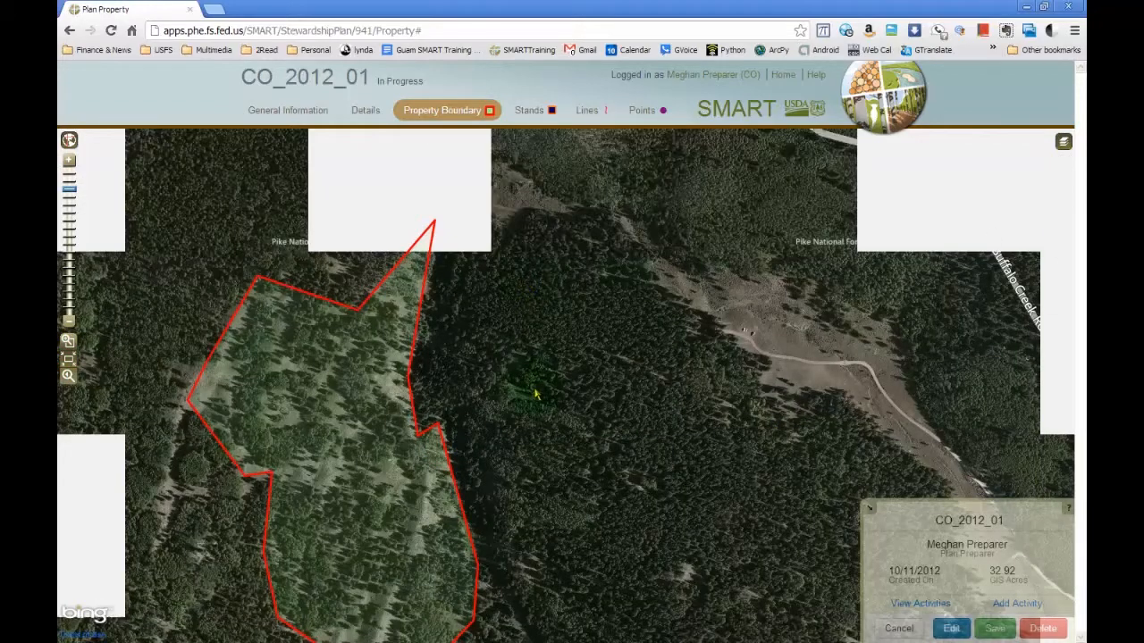
left_click_drag(544, 523, 687, 472)
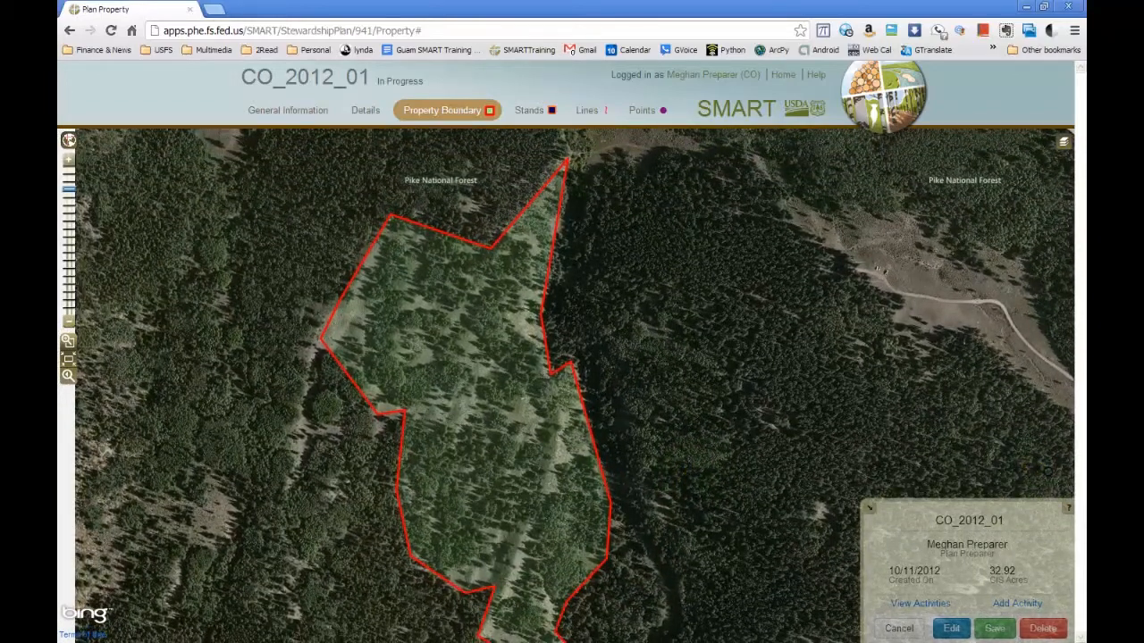
left_click(952, 628)
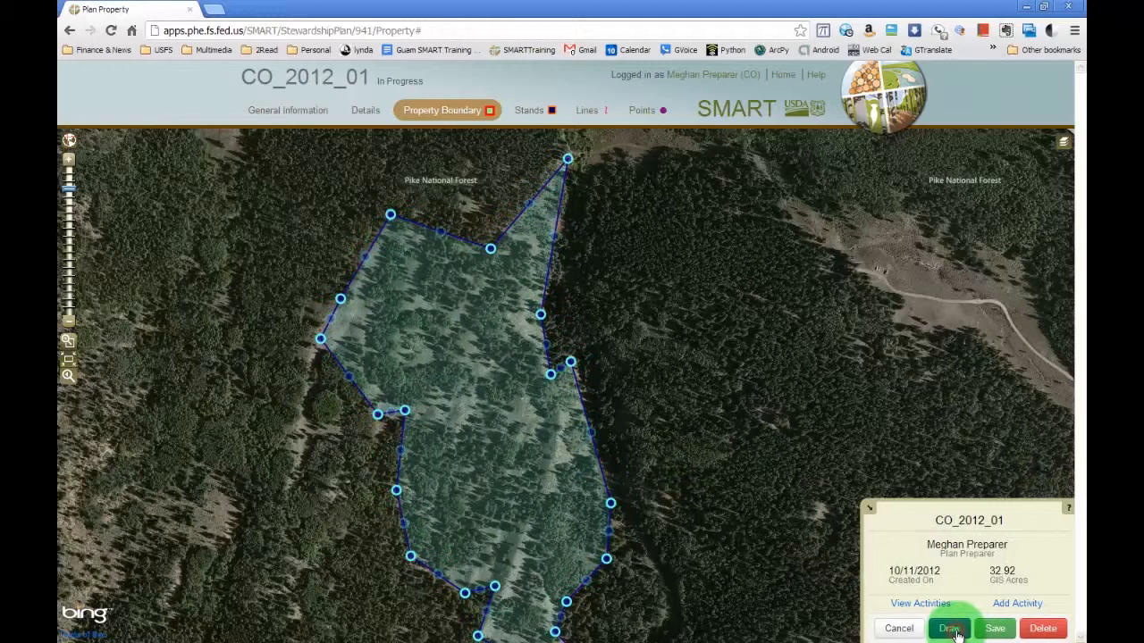
left_click(952, 629)
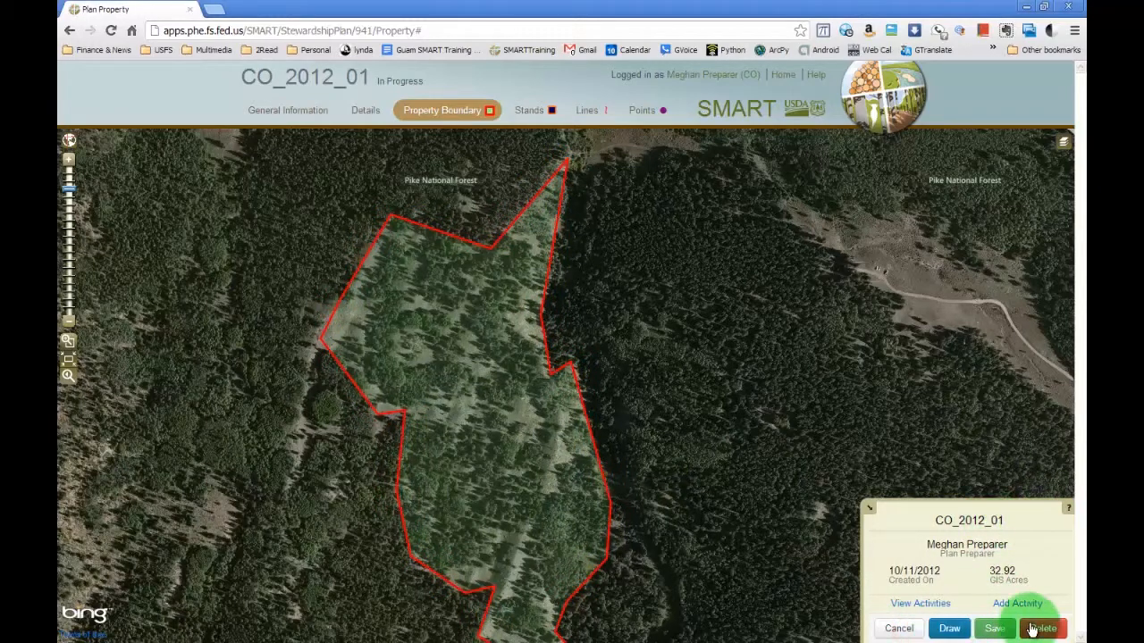
Save the property boundary, reopen its vertices for editing, and extend the boundary outward along its southwestern side.
left_click(994, 629)
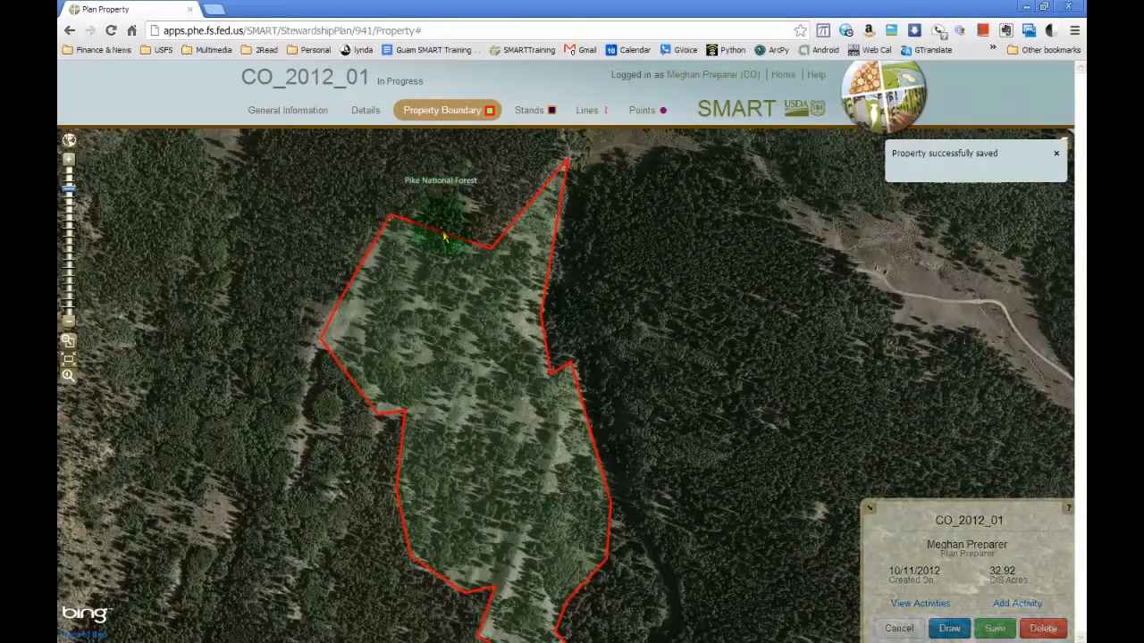
left_click(445, 235)
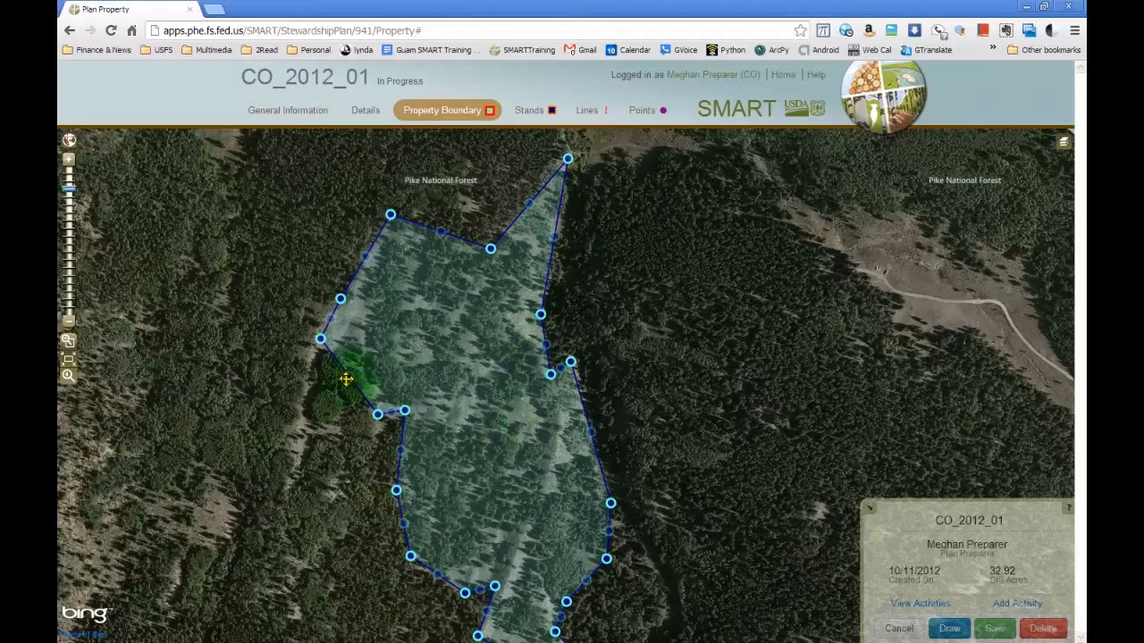
mouse_move(319, 339)
left_mouse_down()
mouse_move(284, 347)
mouse_move(316, 388)
mouse_move(308, 345)
left_mouse_up()
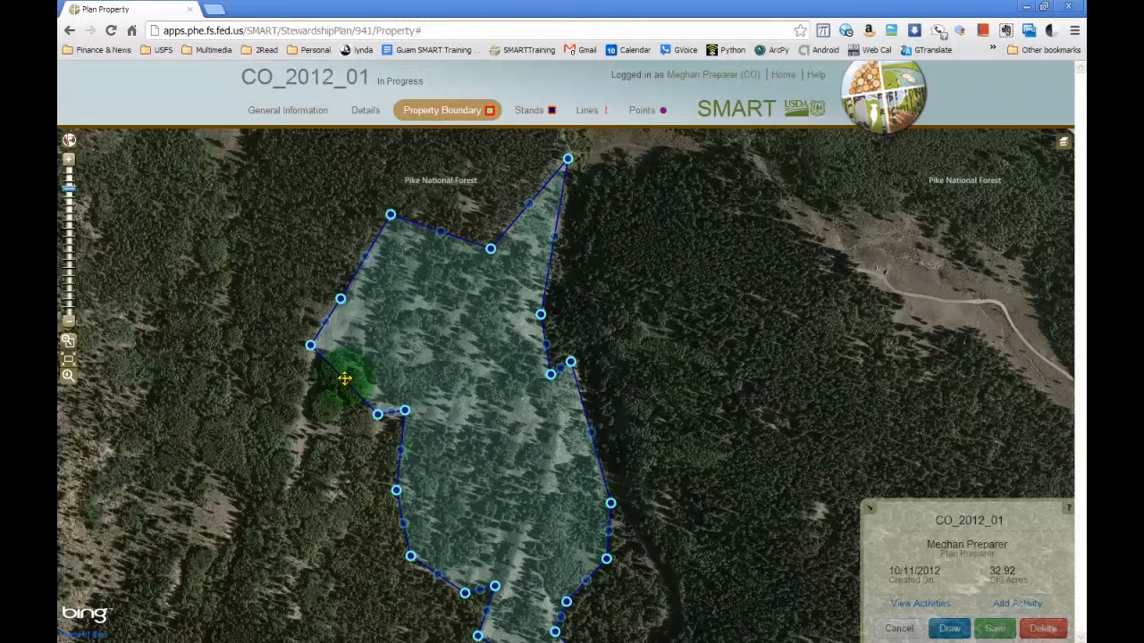
left_click_drag(342, 381, 303, 434)
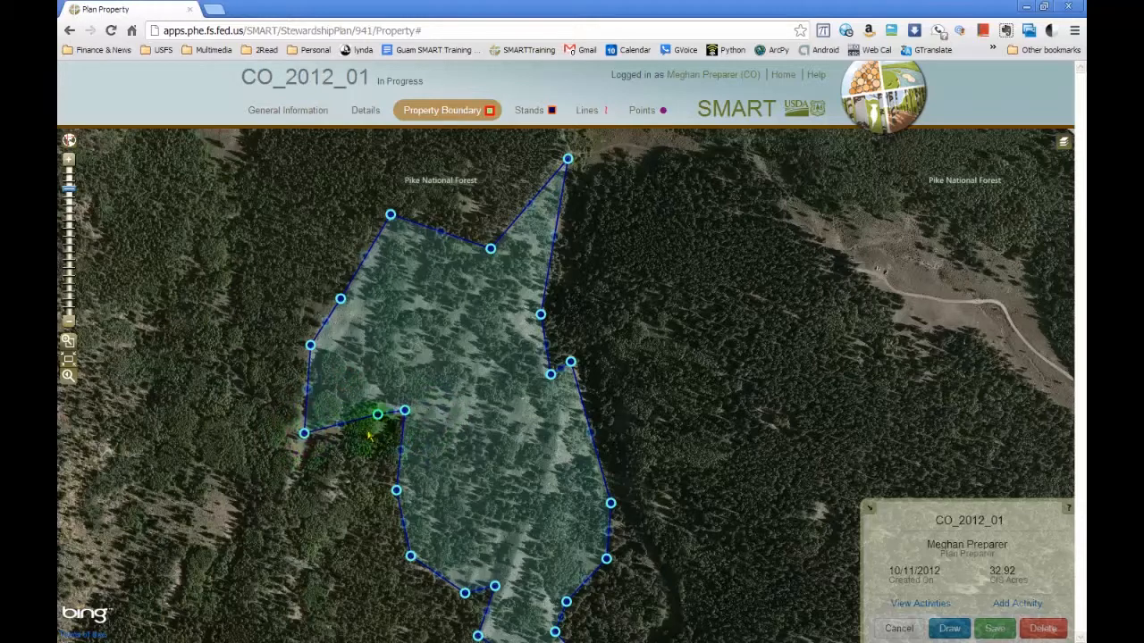
left_click_drag(343, 423, 337, 443)
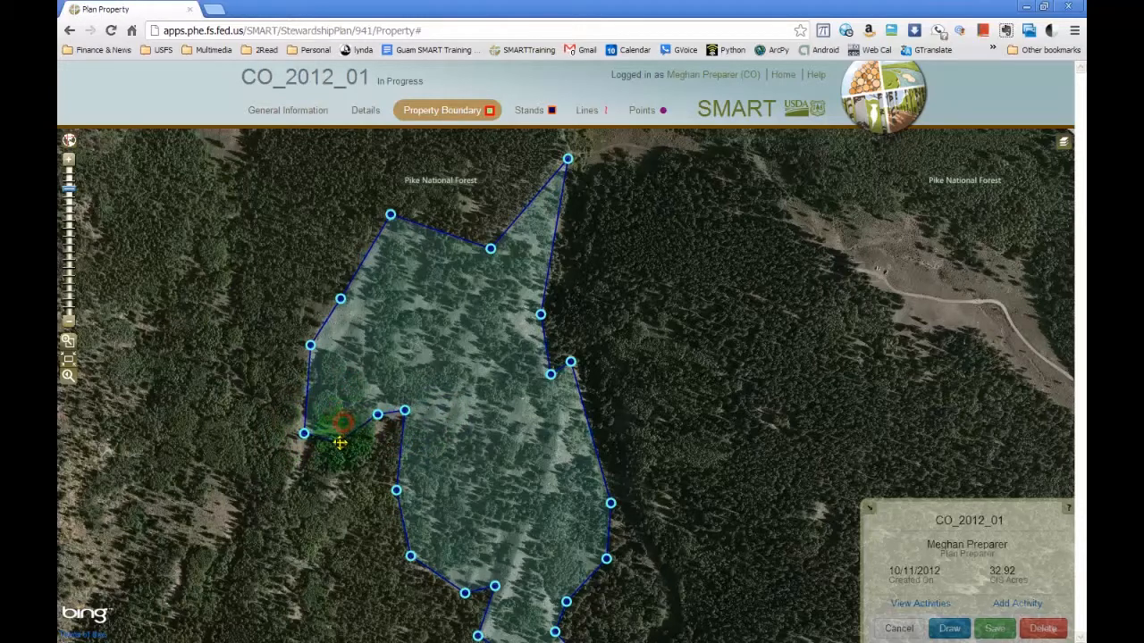
Extend the boundary's northwestern and northern edges outward and save the reshaped property at about 37 acres.
left_click_drag(323, 321, 297, 305)
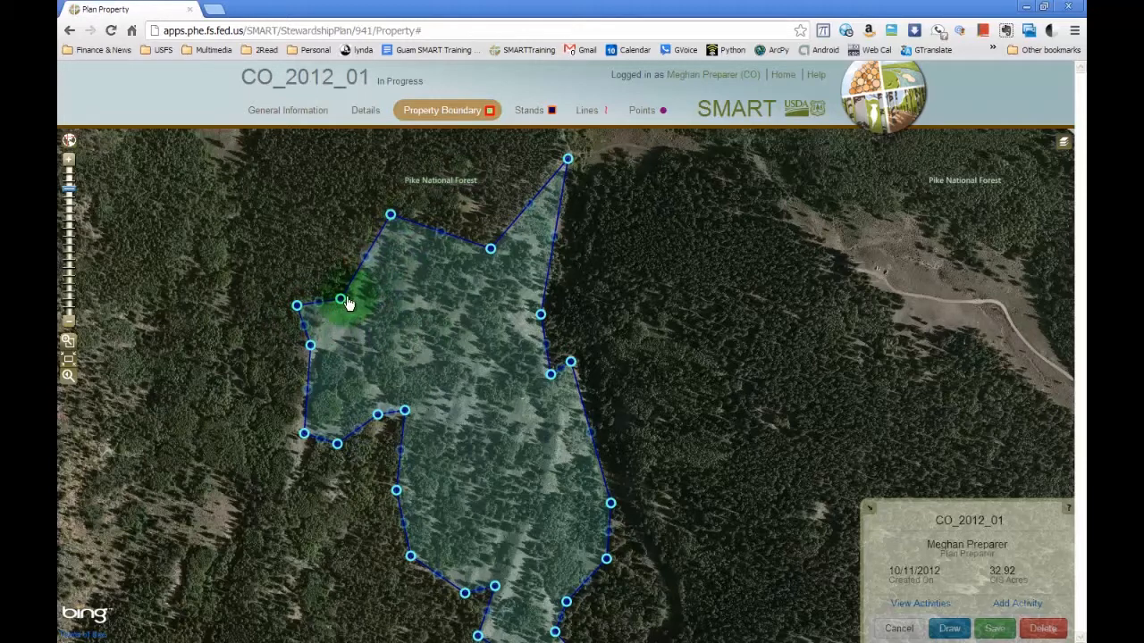
left_click_drag(338, 299, 327, 226)
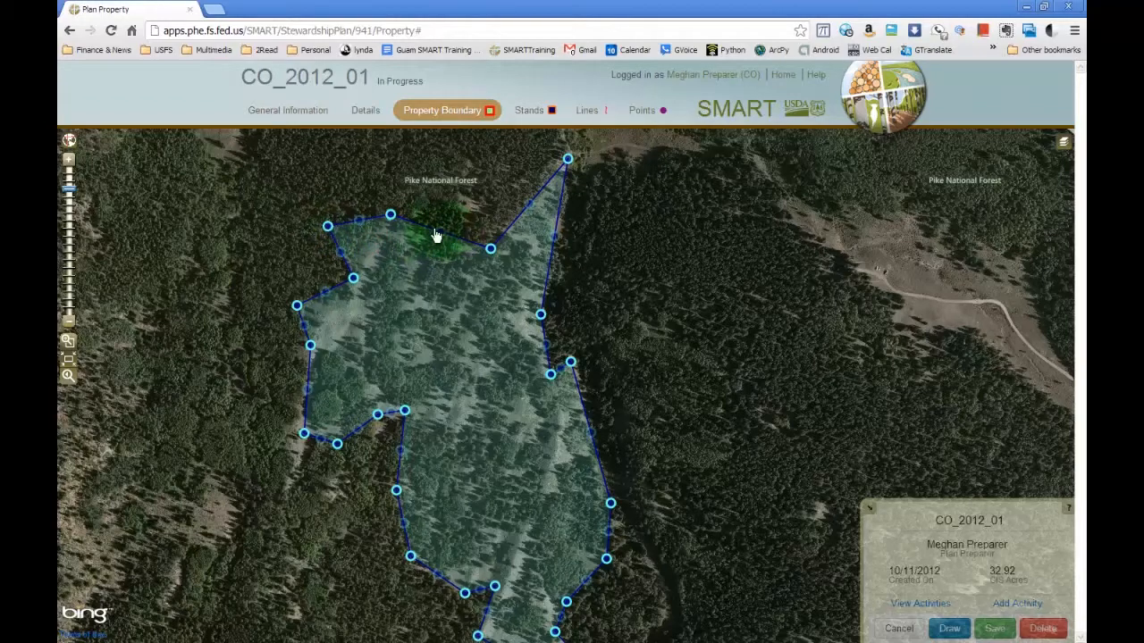
left_click_drag(443, 232, 454, 194)
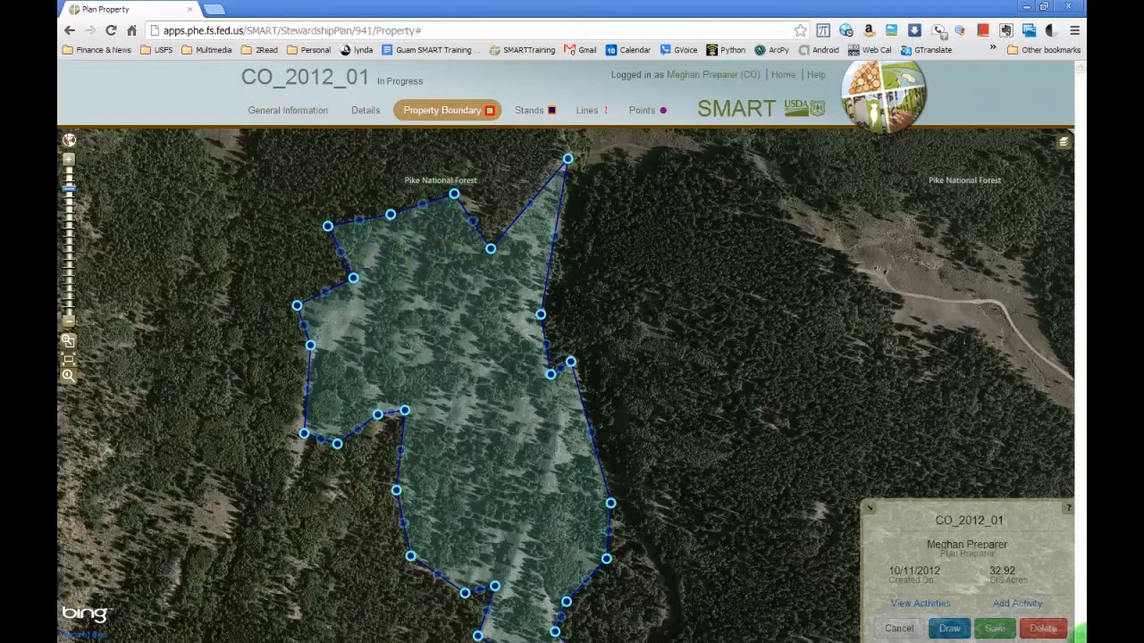
left_click(998, 628)
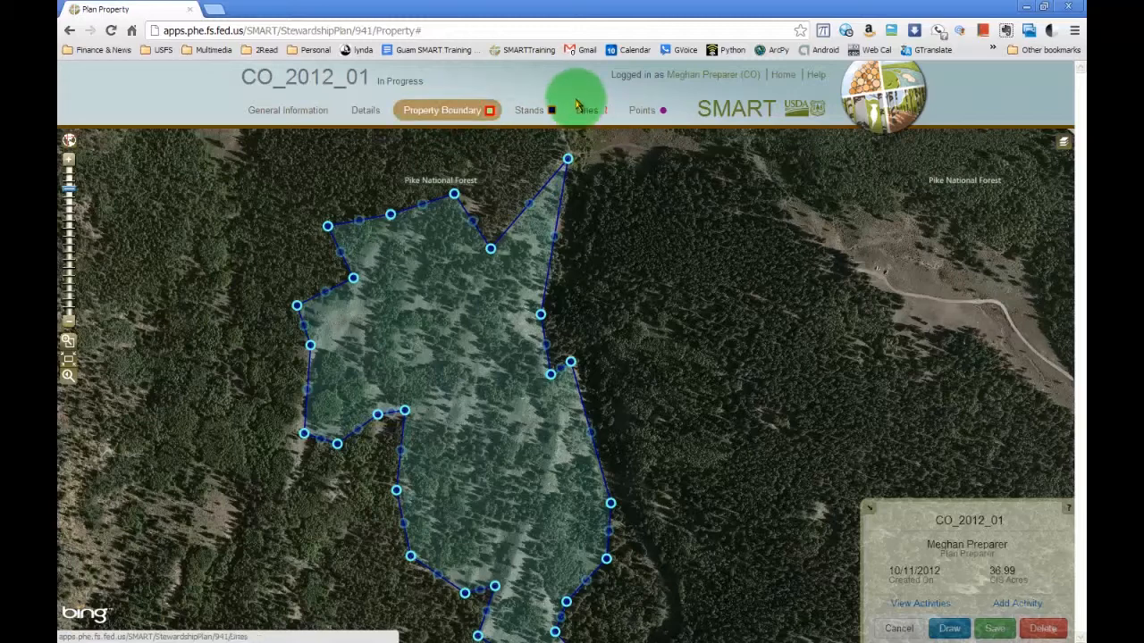
Open the plan's stands map, reopening it from another section if it stays blank, and frame the property closely.
left_click(538, 112)
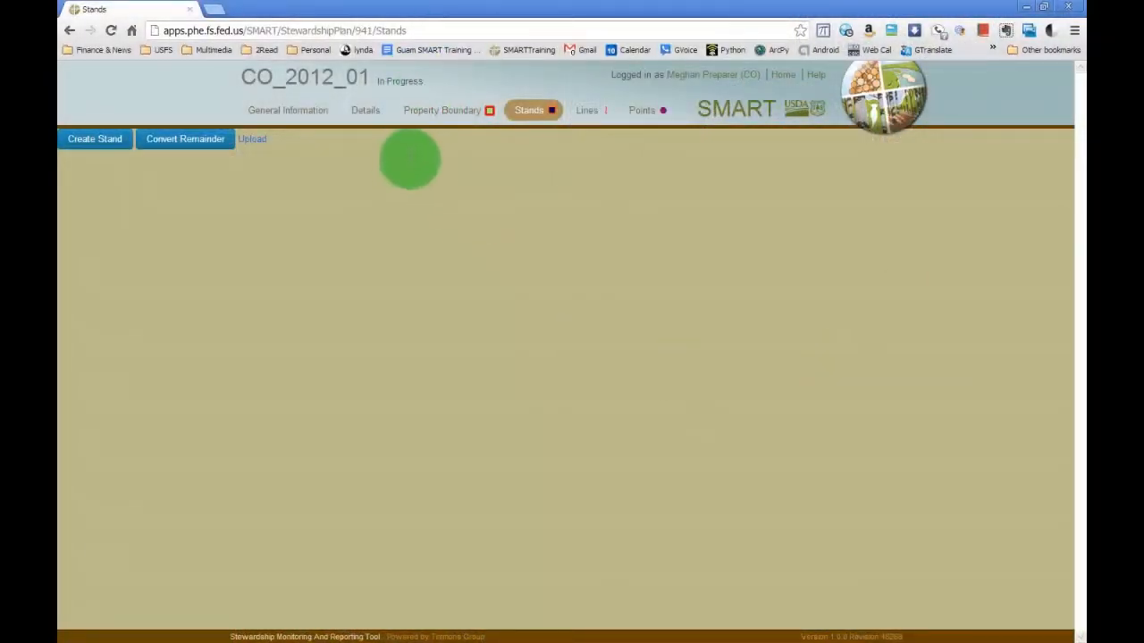
left_click(366, 114)
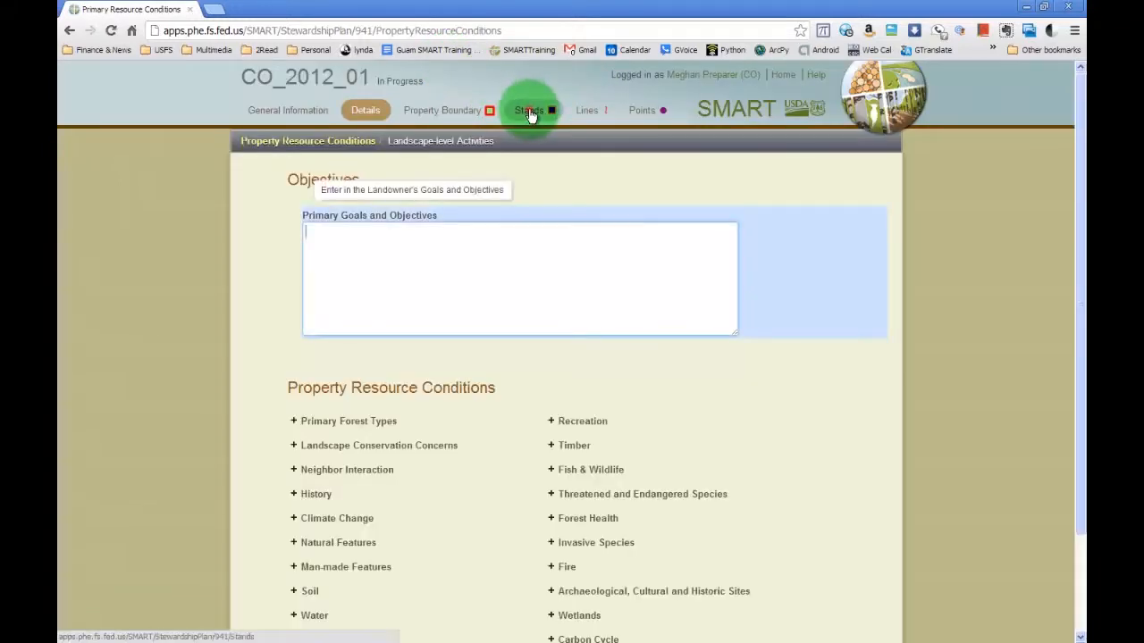
left_click(530, 114)
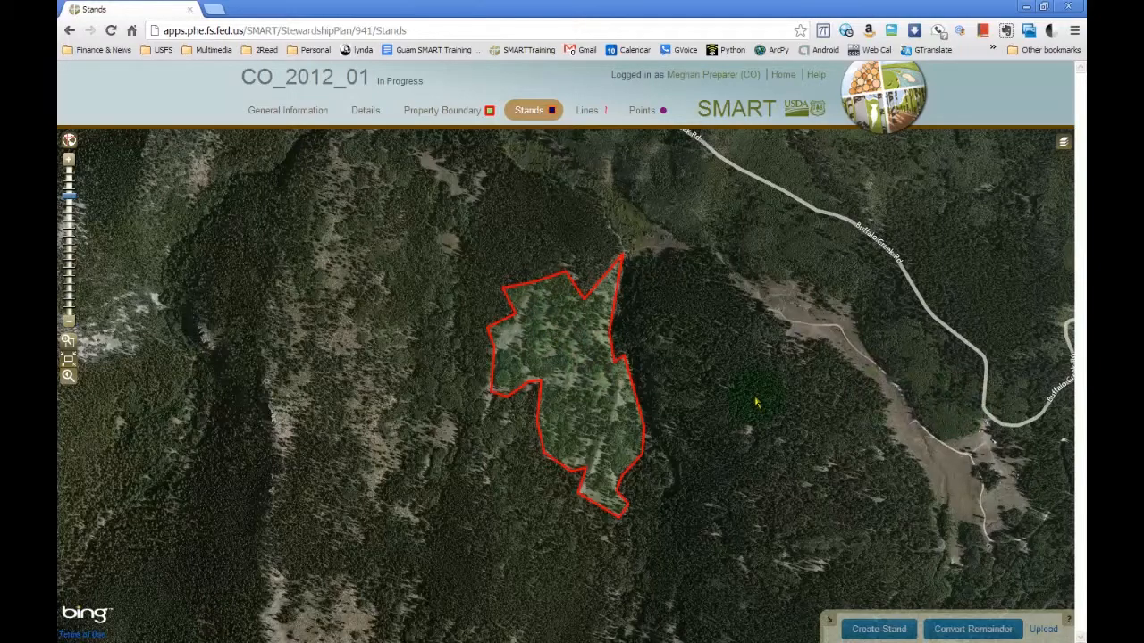
scroll(755, 393, "up", 1)
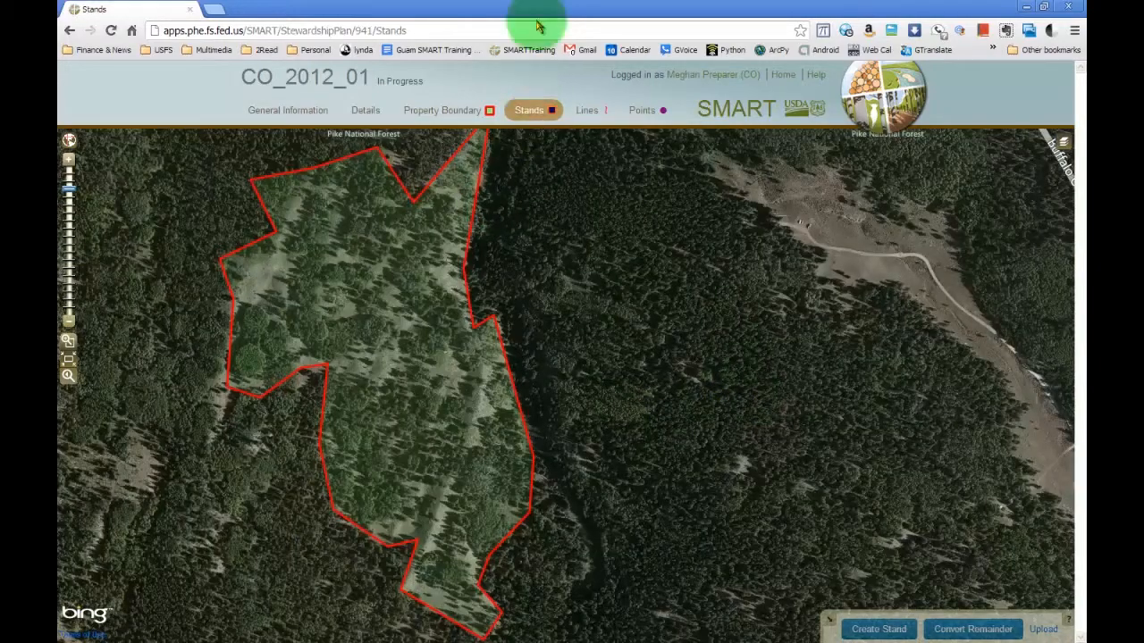
left_click_drag(582, 404, 708, 418)
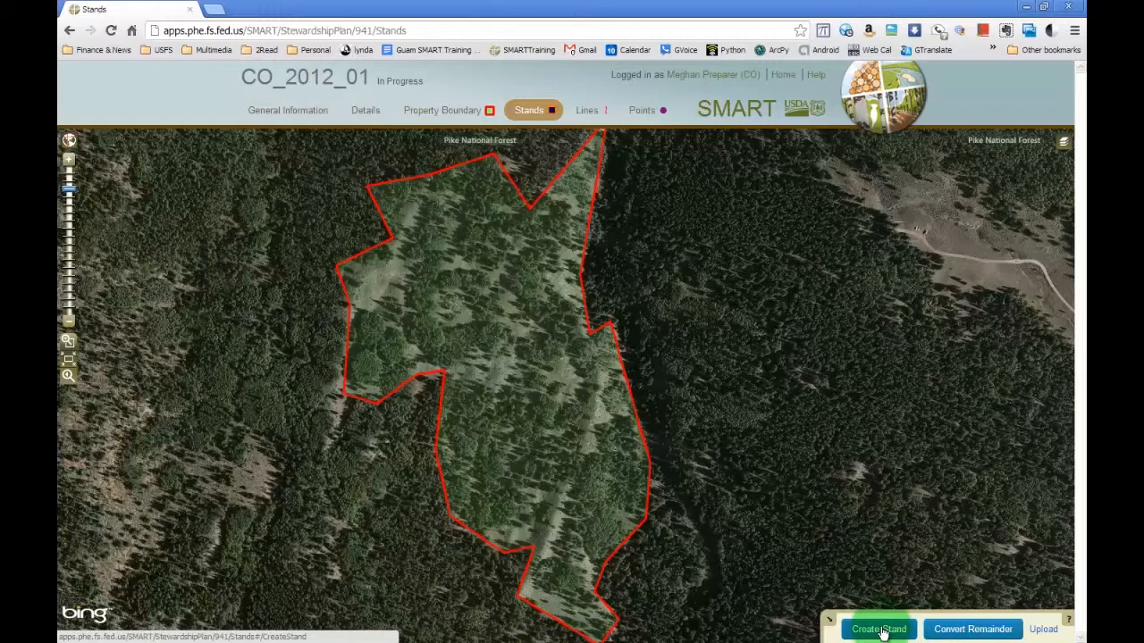
Create a stand from the property's western lobe by drawing a cut line across it, name it Field A, and save it.
left_click(879, 631)
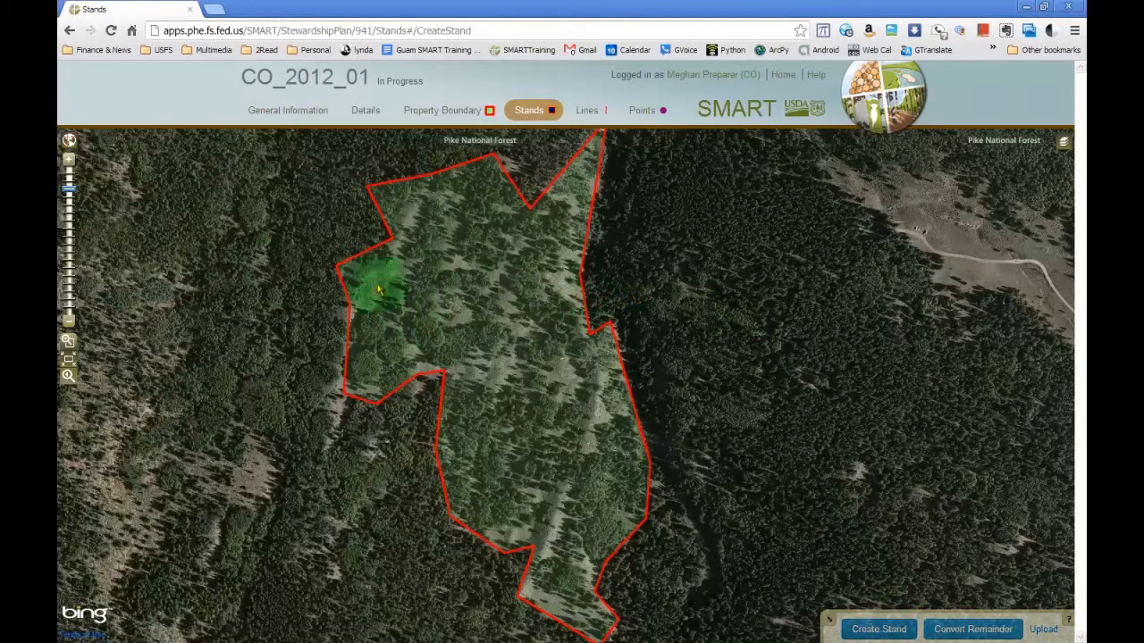
left_click(335, 226)
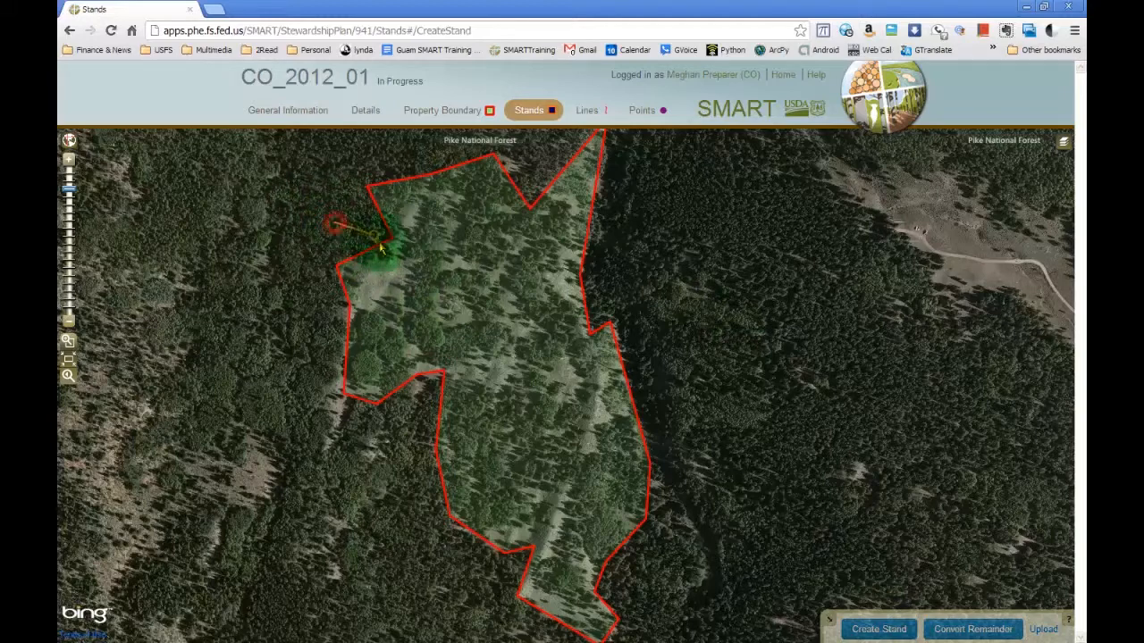
left_click(478, 287)
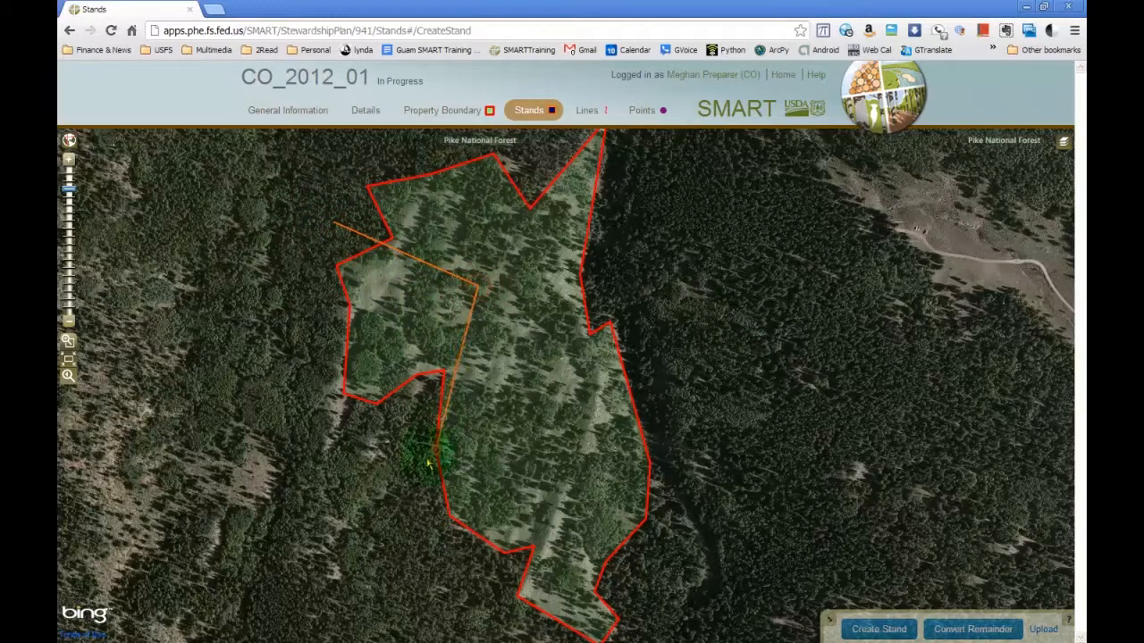
left_click(390, 495)
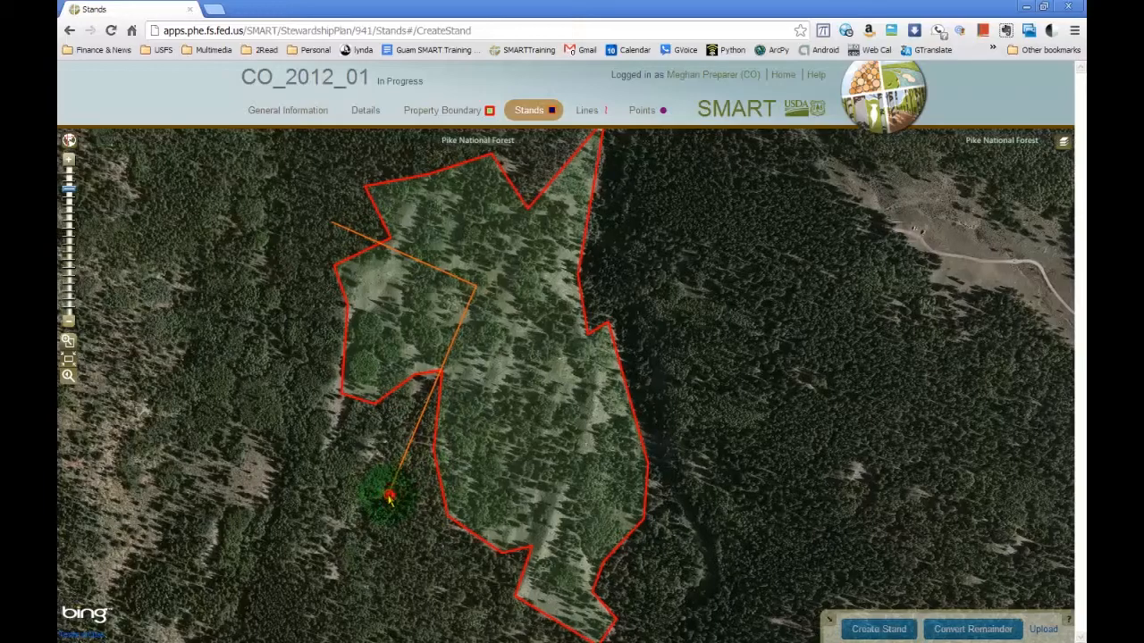
double_click(376, 480)
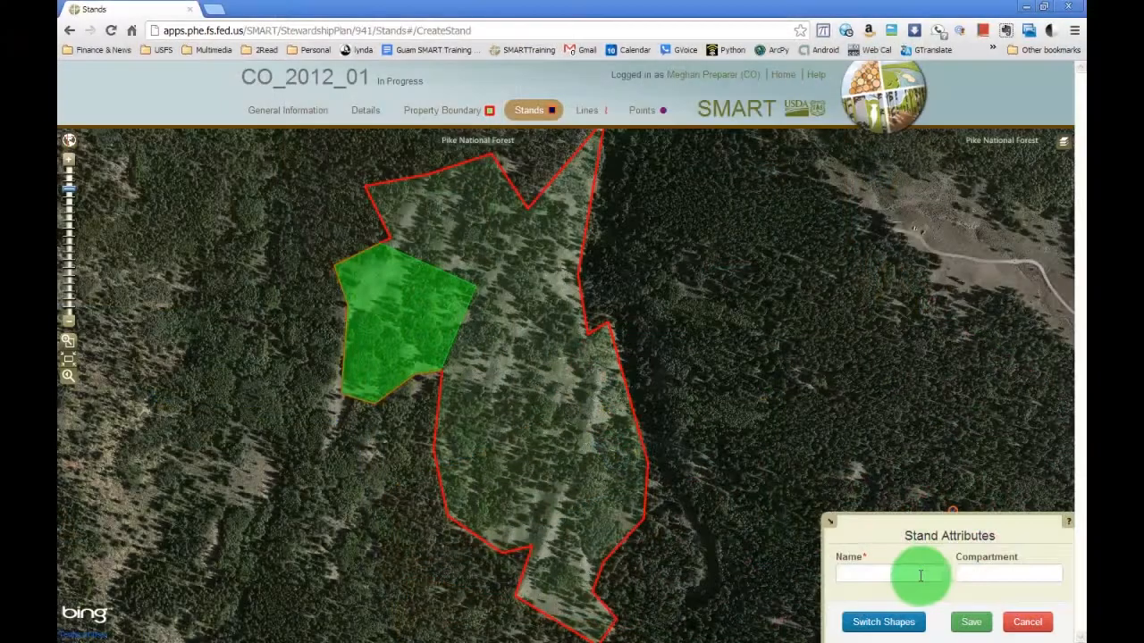
left_click(902, 574)
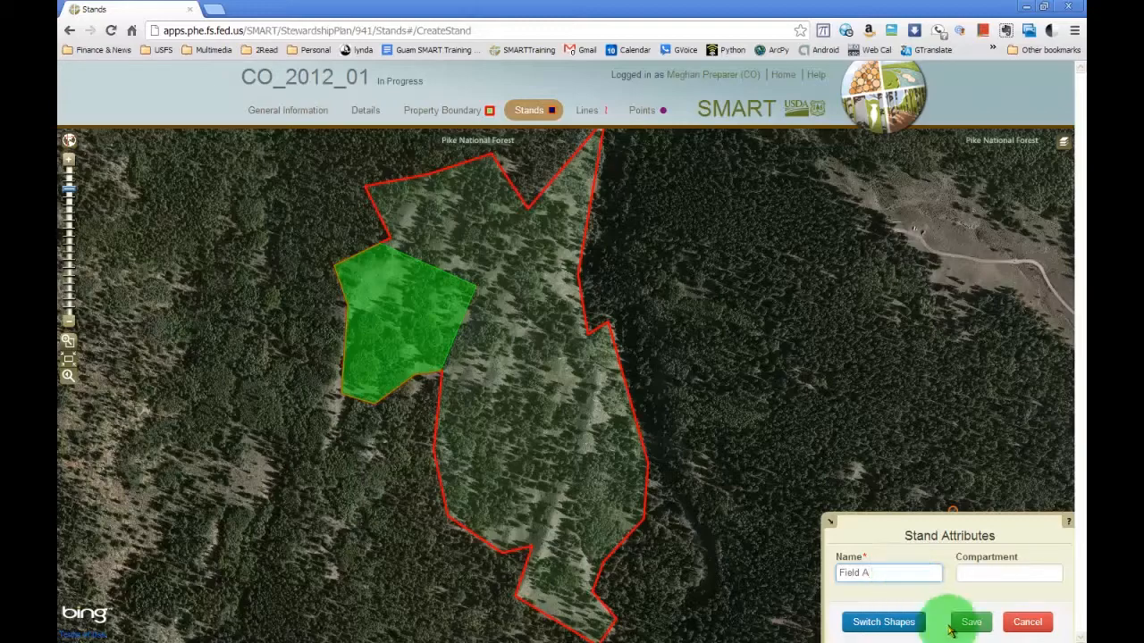
left_click(979, 622)
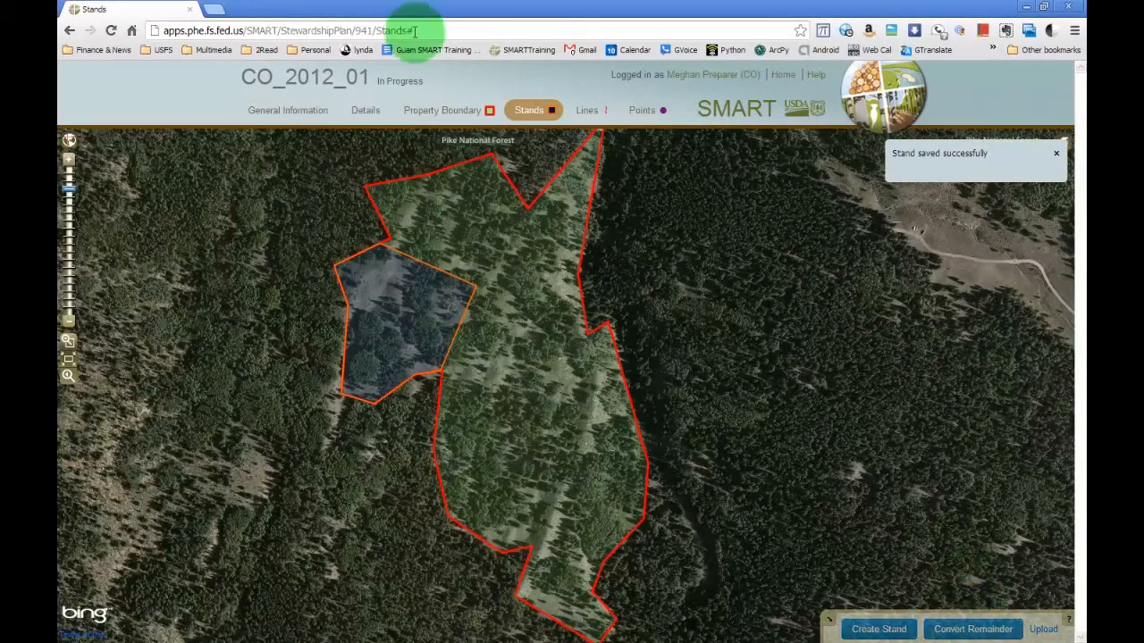
Create a second stand from the property's northern part with a cut line from Field A past the eastern edge, then name and save it.
left_click(896, 631)
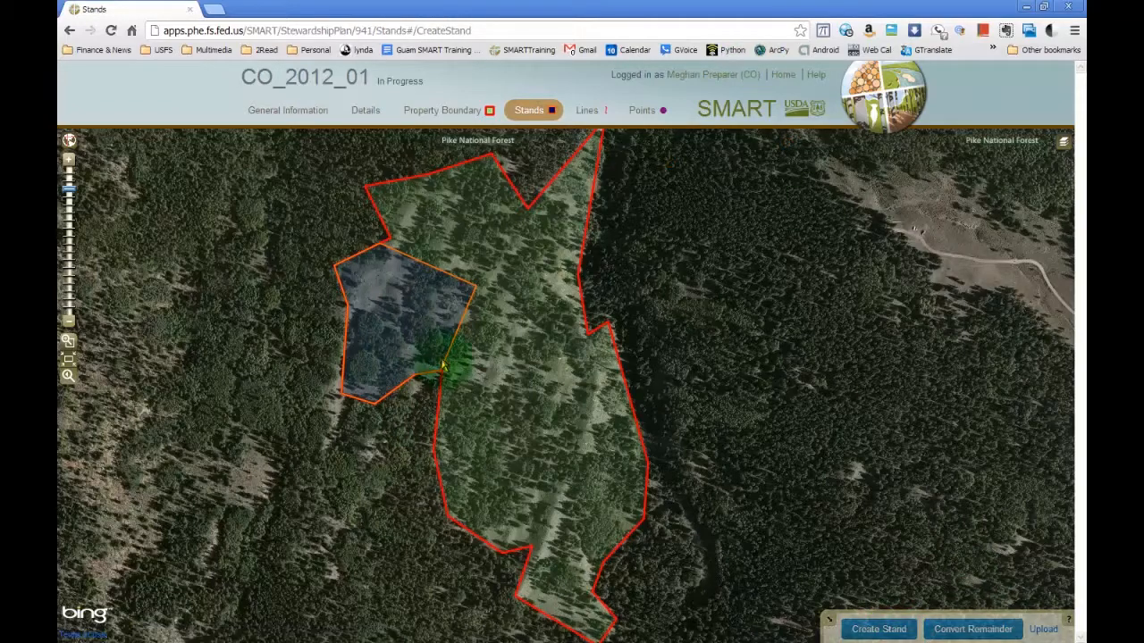
left_click(431, 304)
double_click(661, 259)
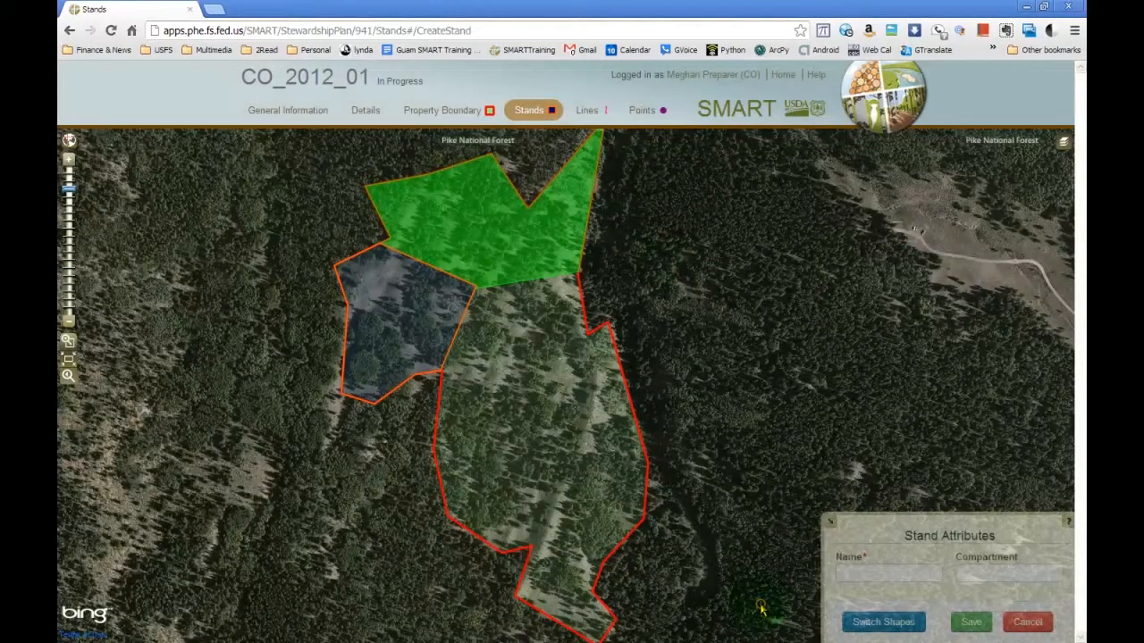
left_click(899, 571)
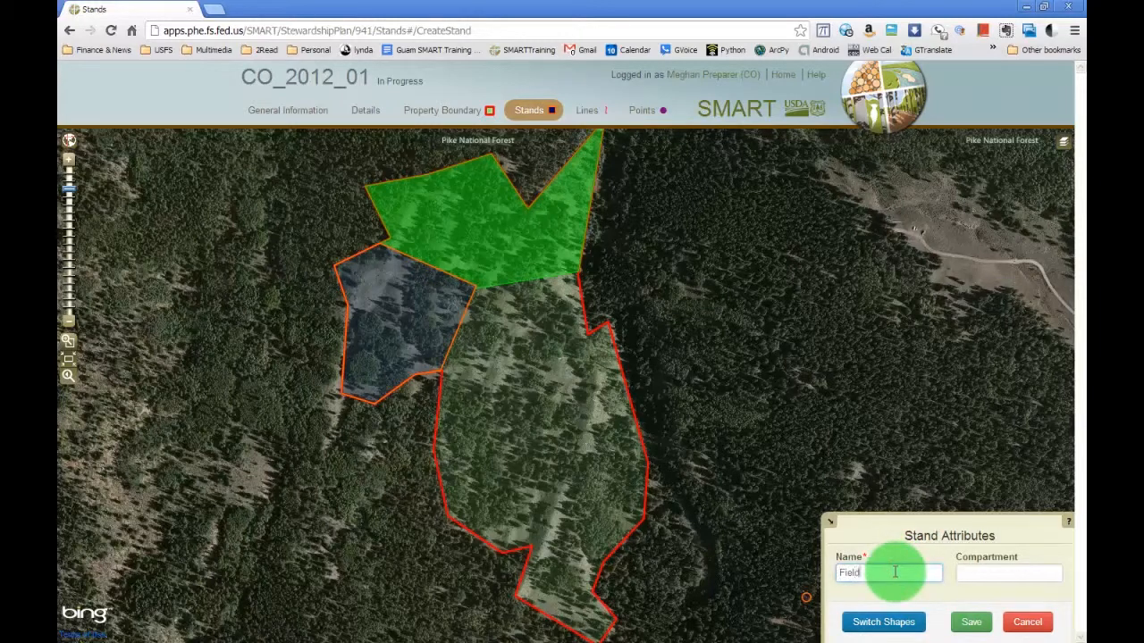
left_click(970, 623)
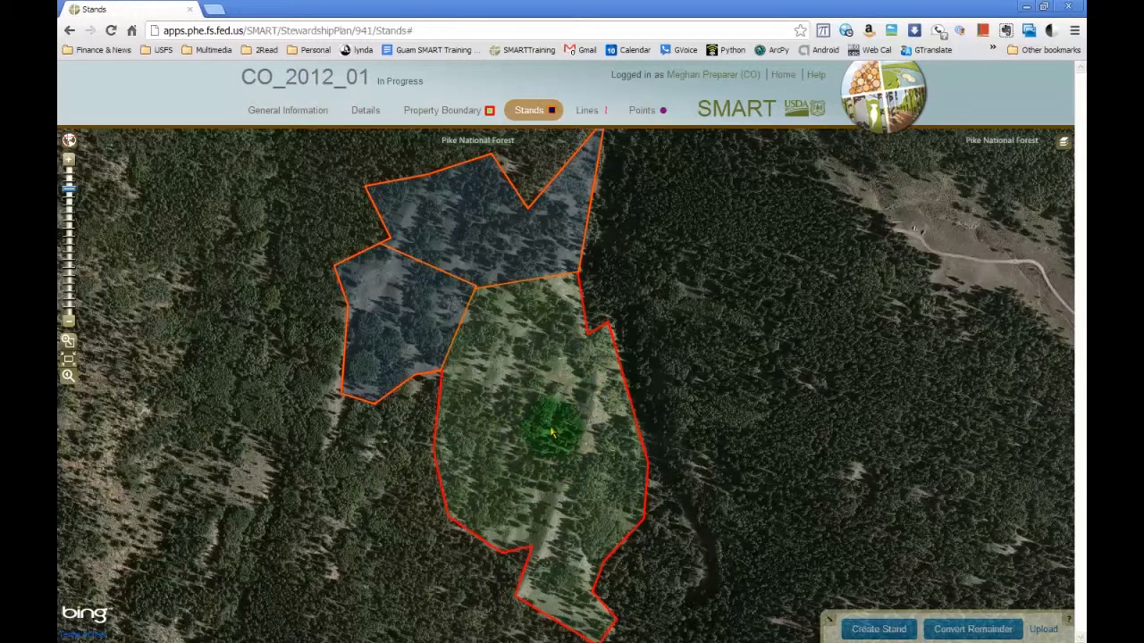
Convert the remaining southern area of the property into a stand named Field C and save it.
left_click(974, 629)
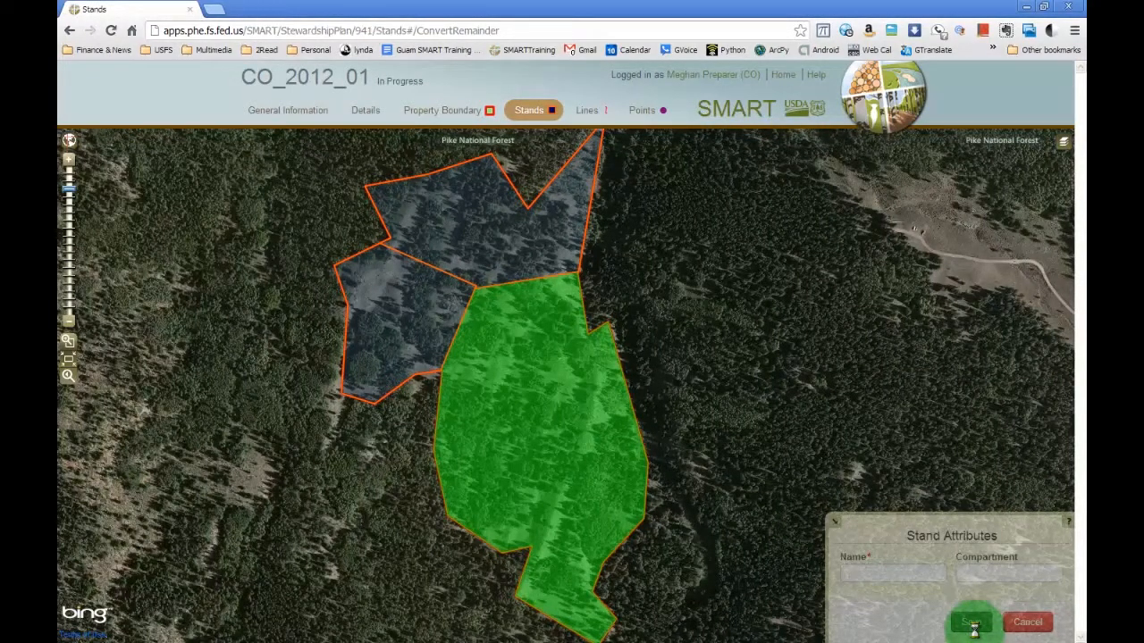
left_click(892, 576)
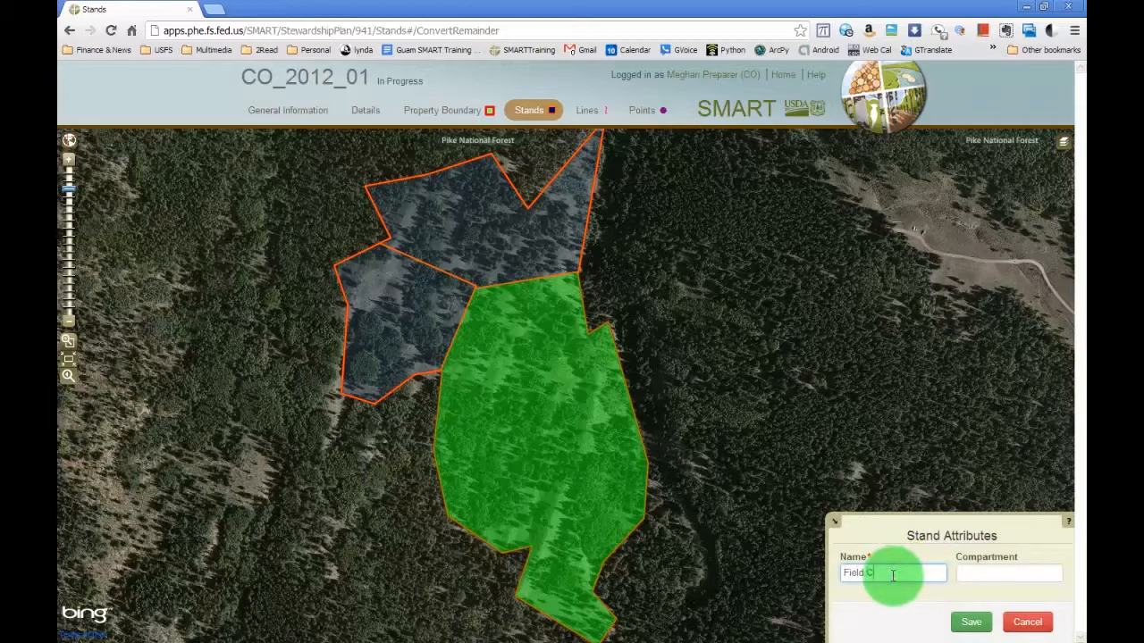
left_click(970, 621)
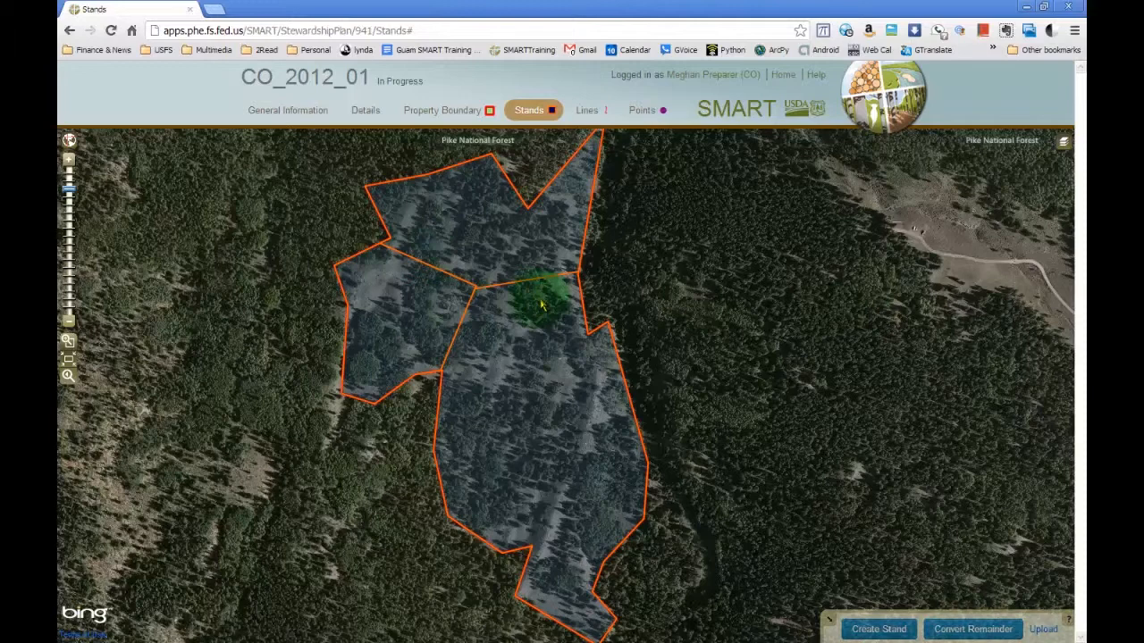
Add a new activity to the Field C stand with type Agroforestry and practice Agroforestry - Reforestation Enhancement.
left_click(526, 372)
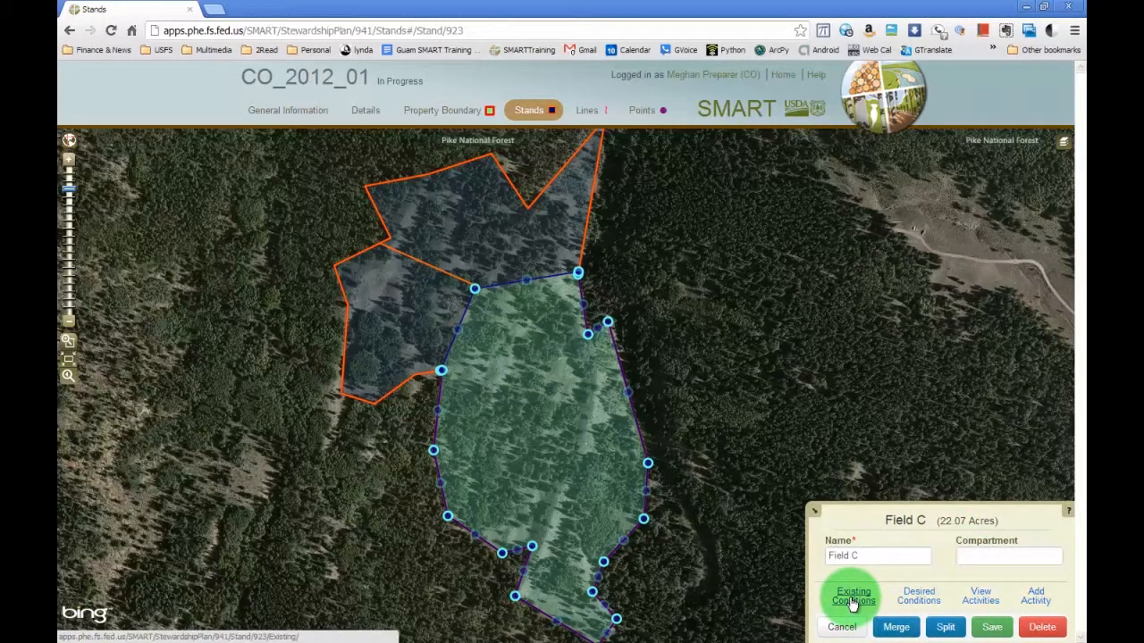
left_click(1034, 598)
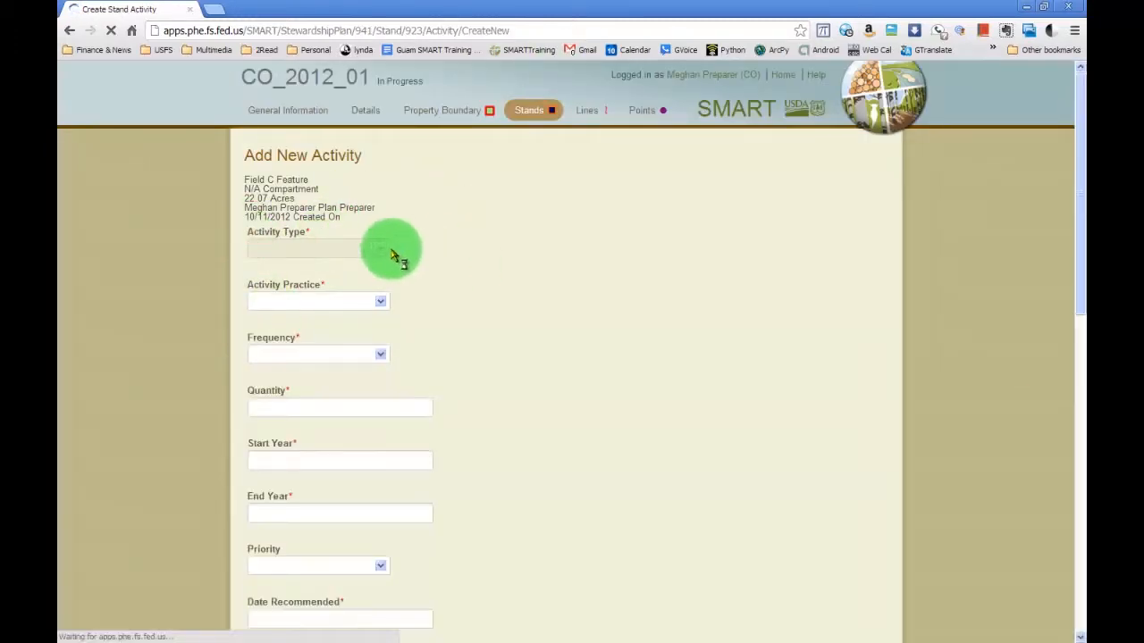
left_click(382, 249)
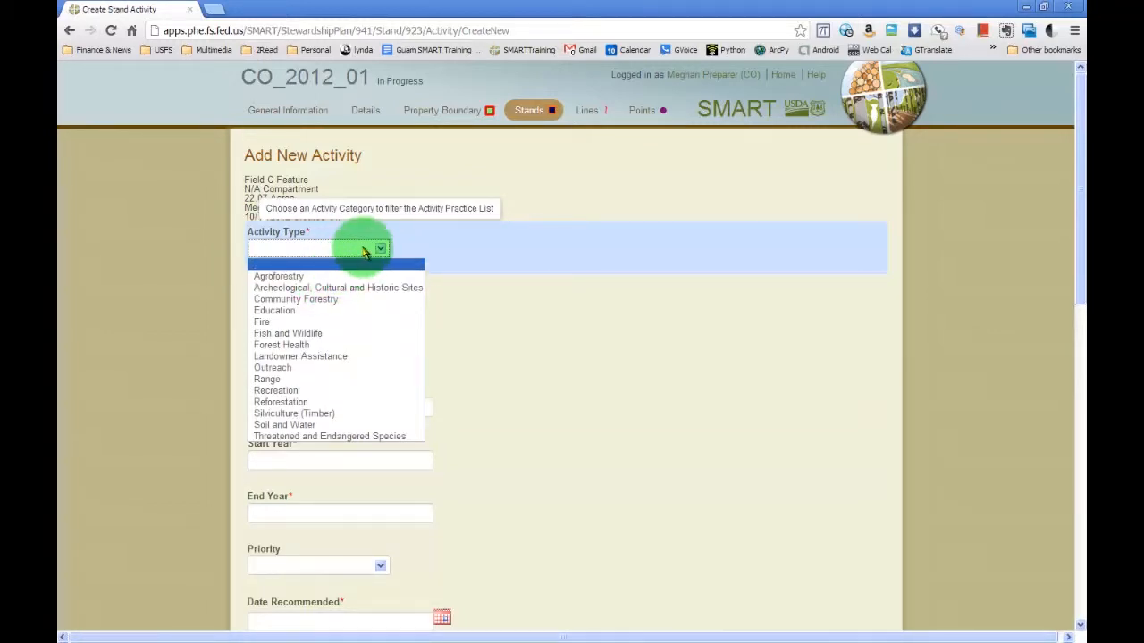
left_click(329, 276)
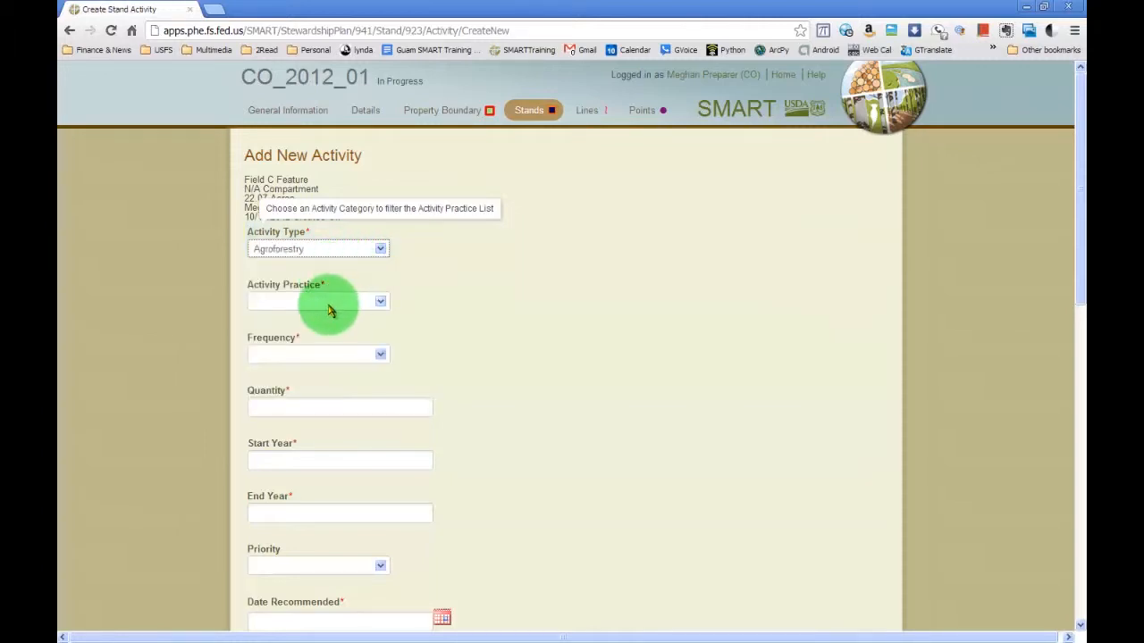
left_click(325, 301)
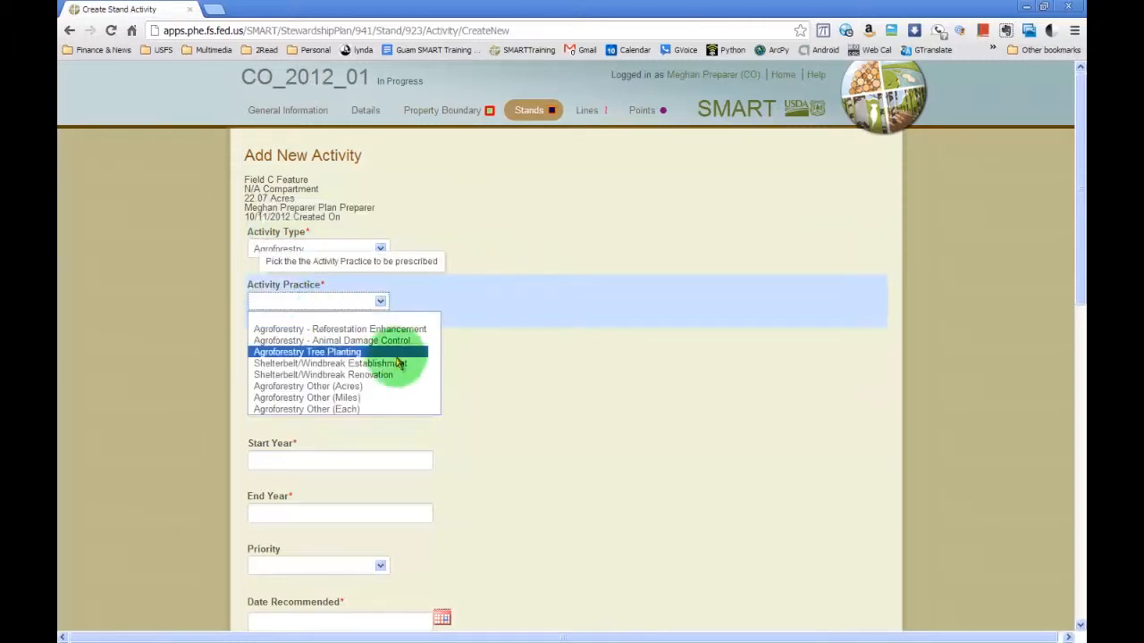
left_click(331, 328)
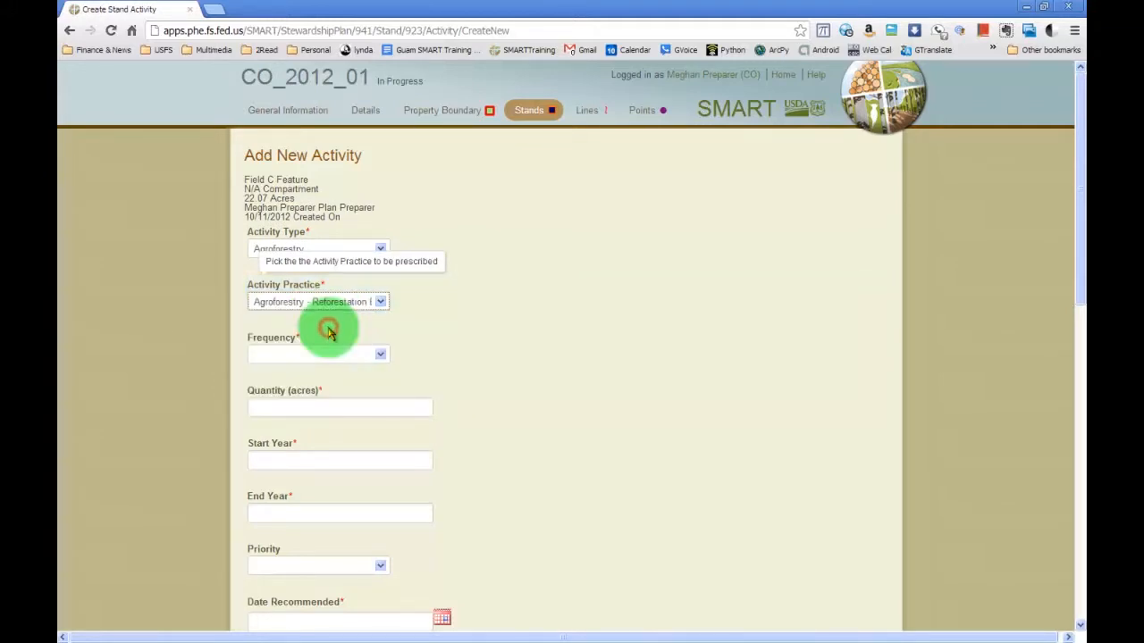
Set the activity's frequency to Once, quantity to 5 acres, start year to 2013 and end year to 2014.
left_click(380, 356)
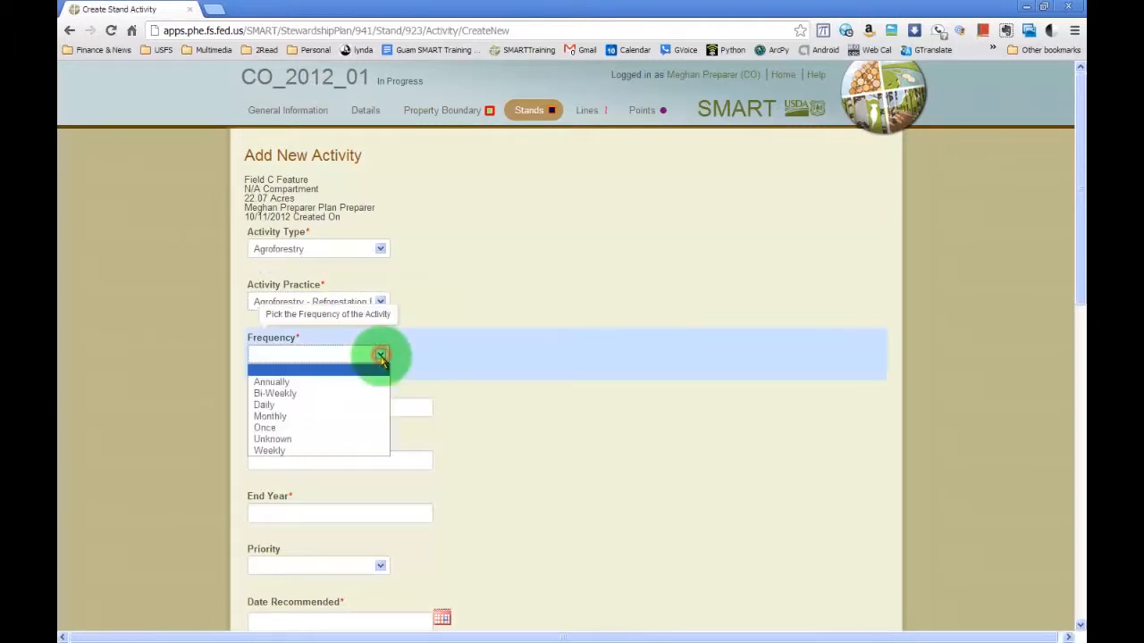
left_click(312, 428)
left_click(316, 407)
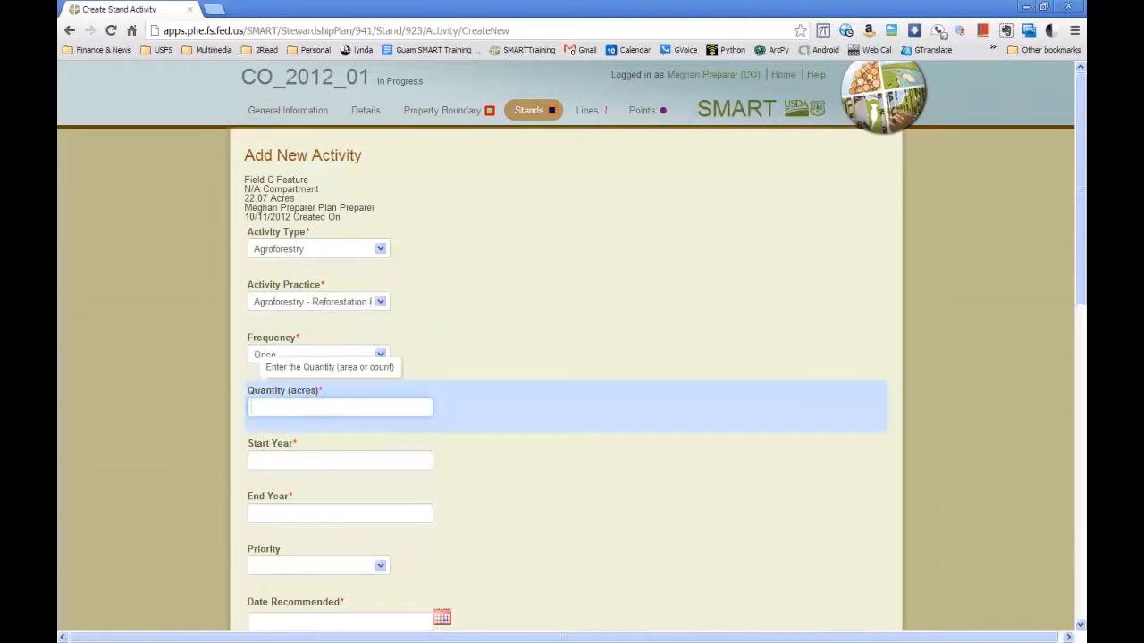
type("5")
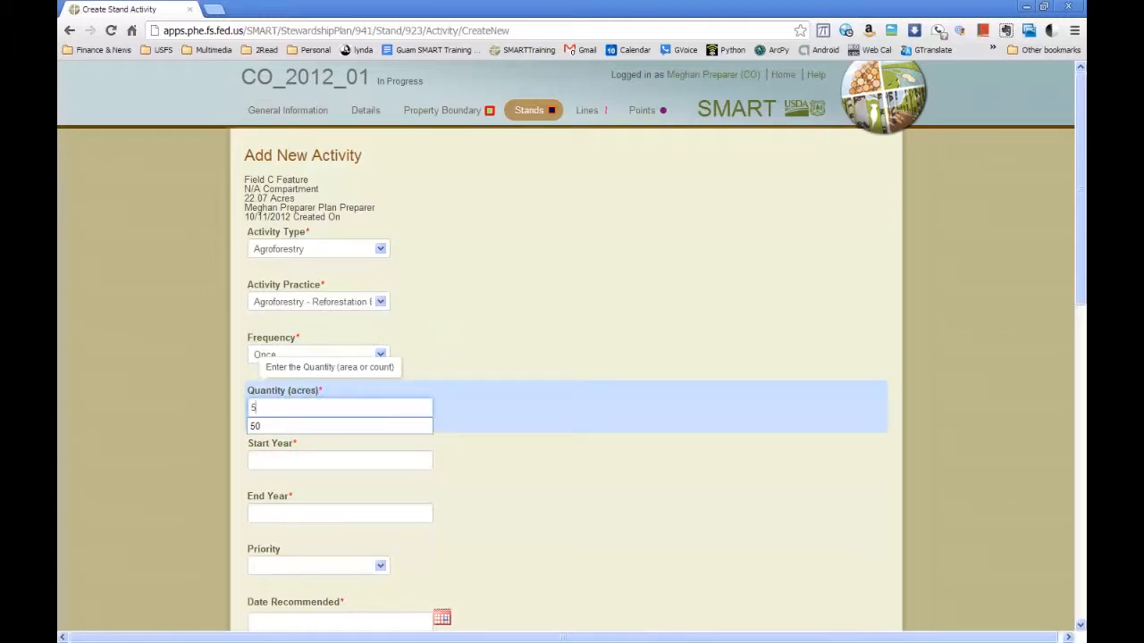
left_click(322, 459)
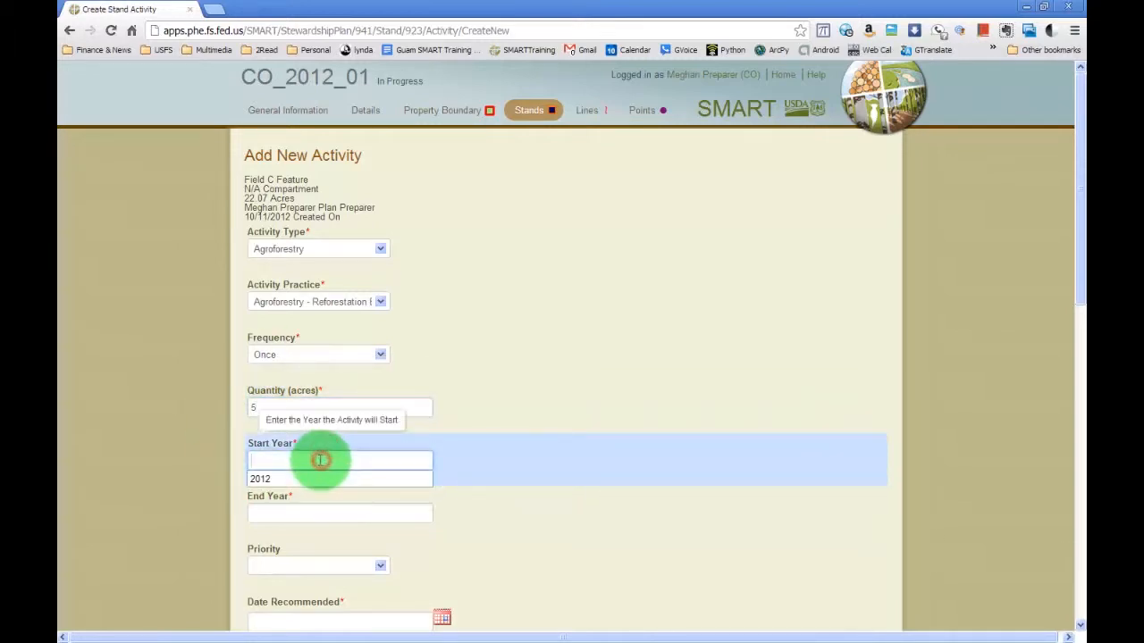
type("2013")
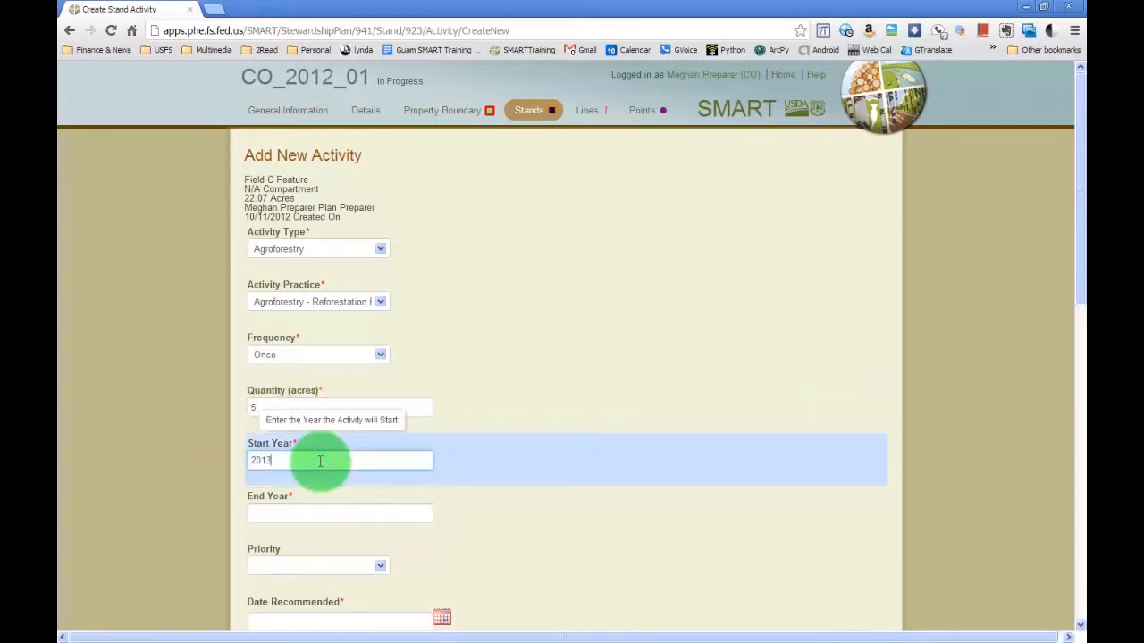
left_click(314, 514)
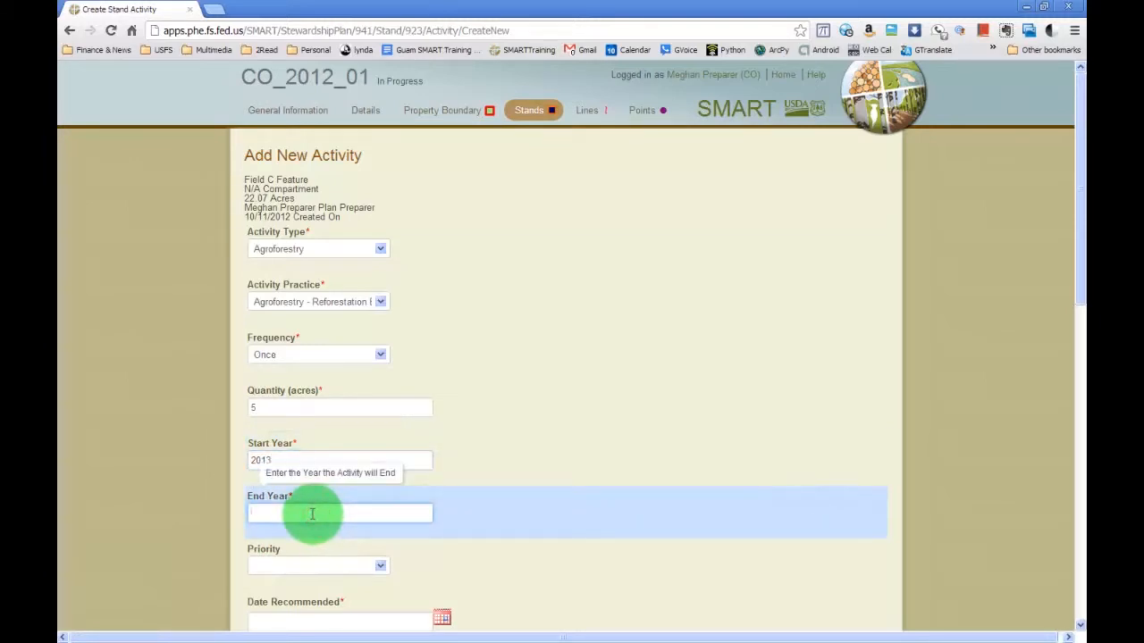
type("2014")
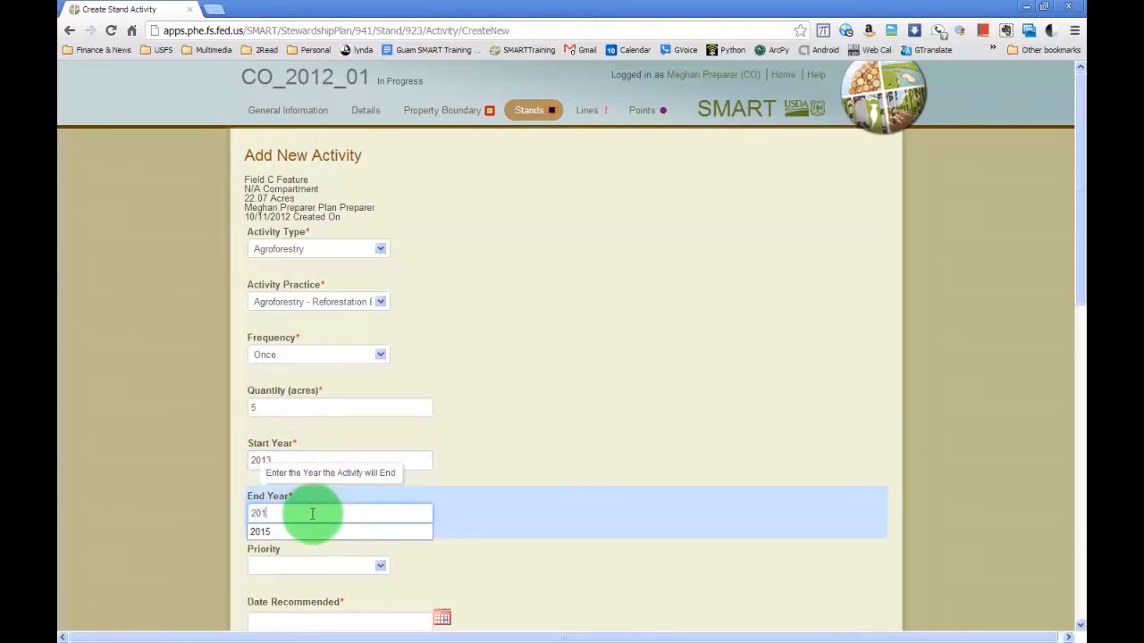
Set the activity's recommended date to 02/13/2013 and save the activity without adding another.
scroll(688, 455, "down", 3)
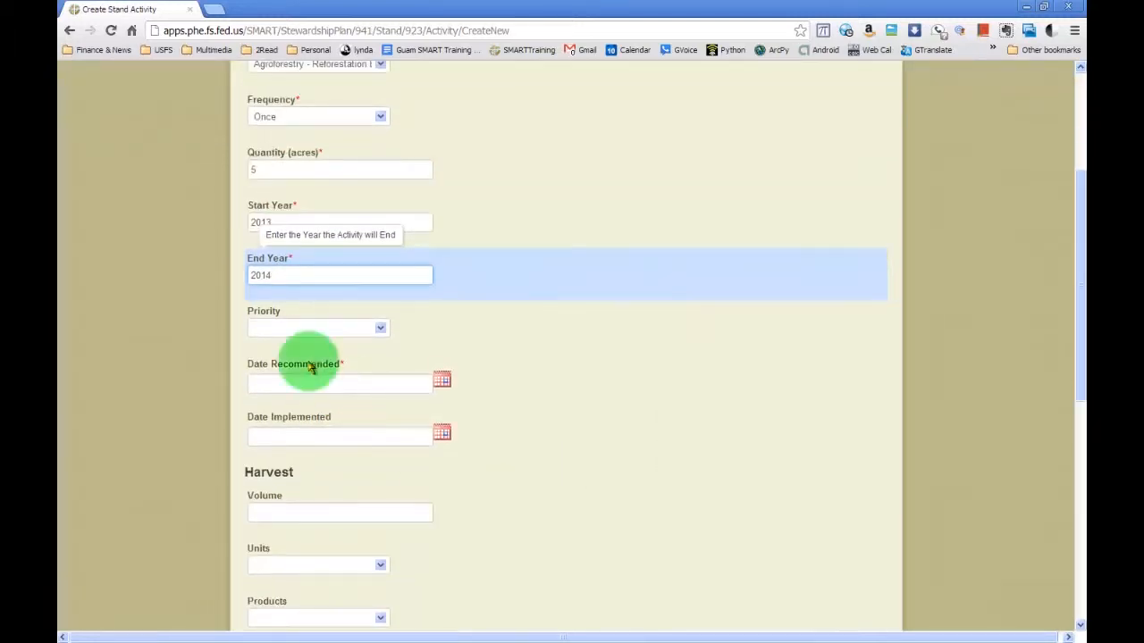
left_click(442, 380)
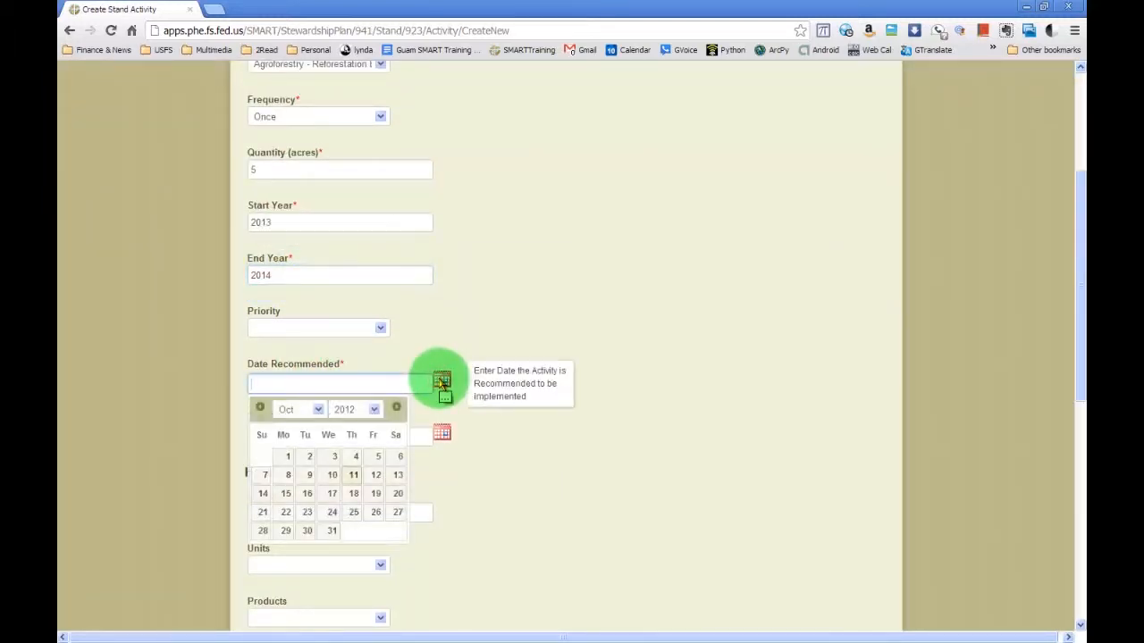
left_click(396, 407)
left_click(397, 410)
left_click(397, 409)
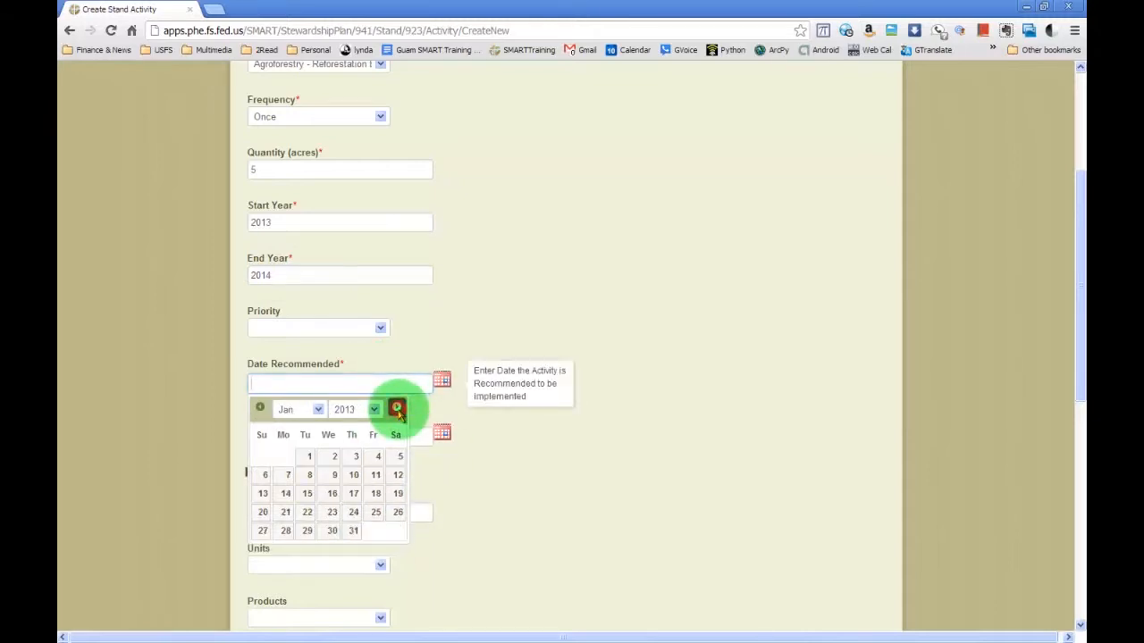
left_click(397, 409)
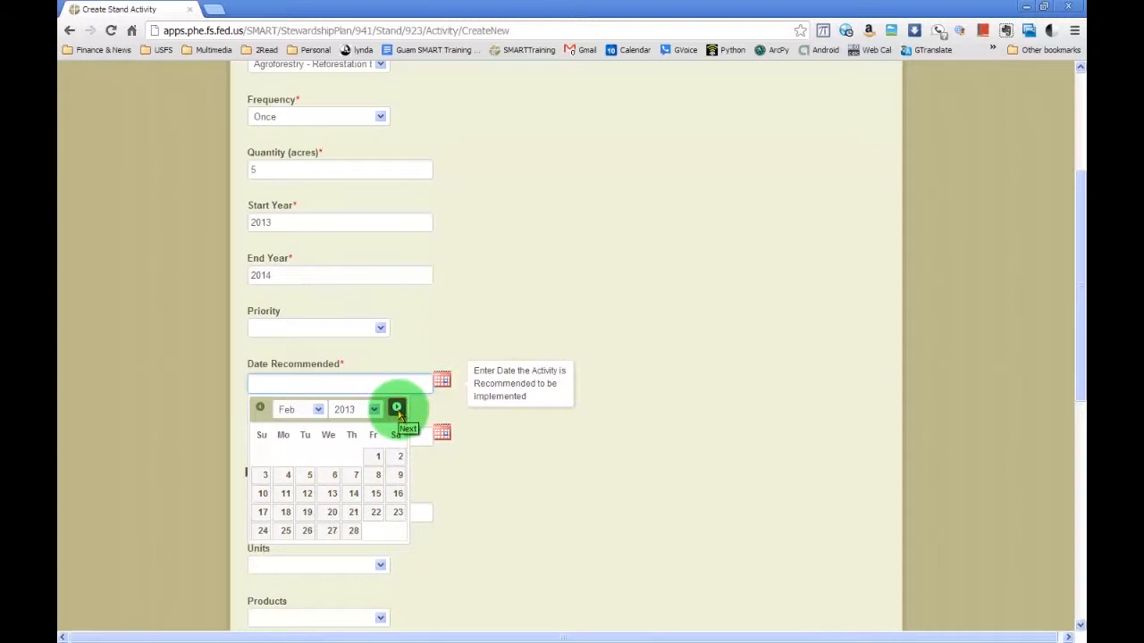
left_click(336, 497)
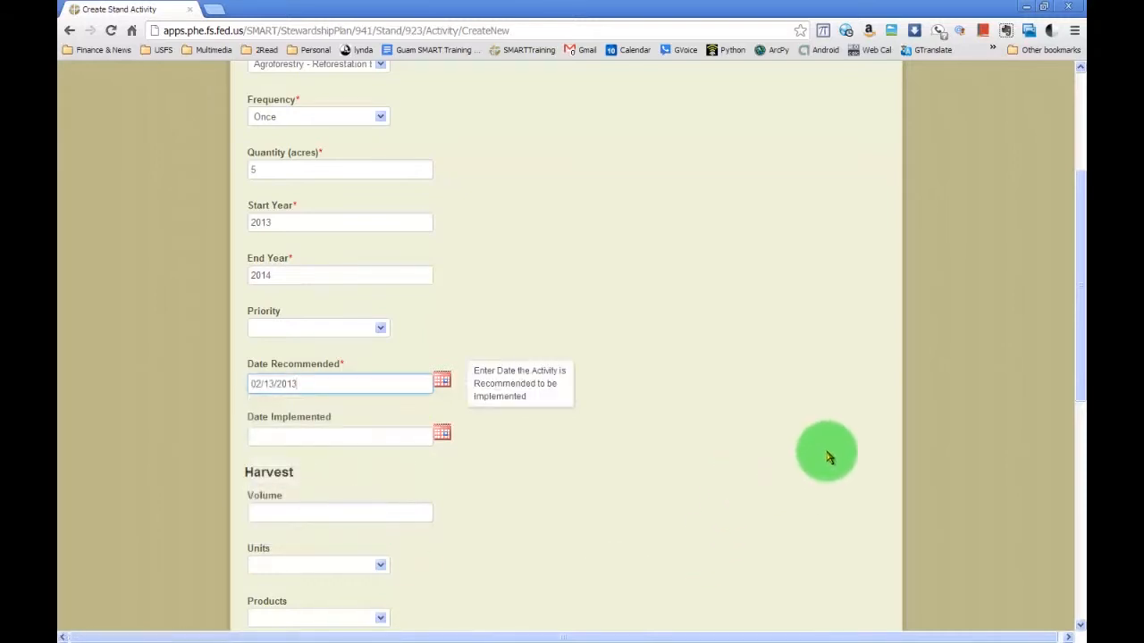
scroll(817, 456, "down", 2)
scroll(829, 457, "down", 4)
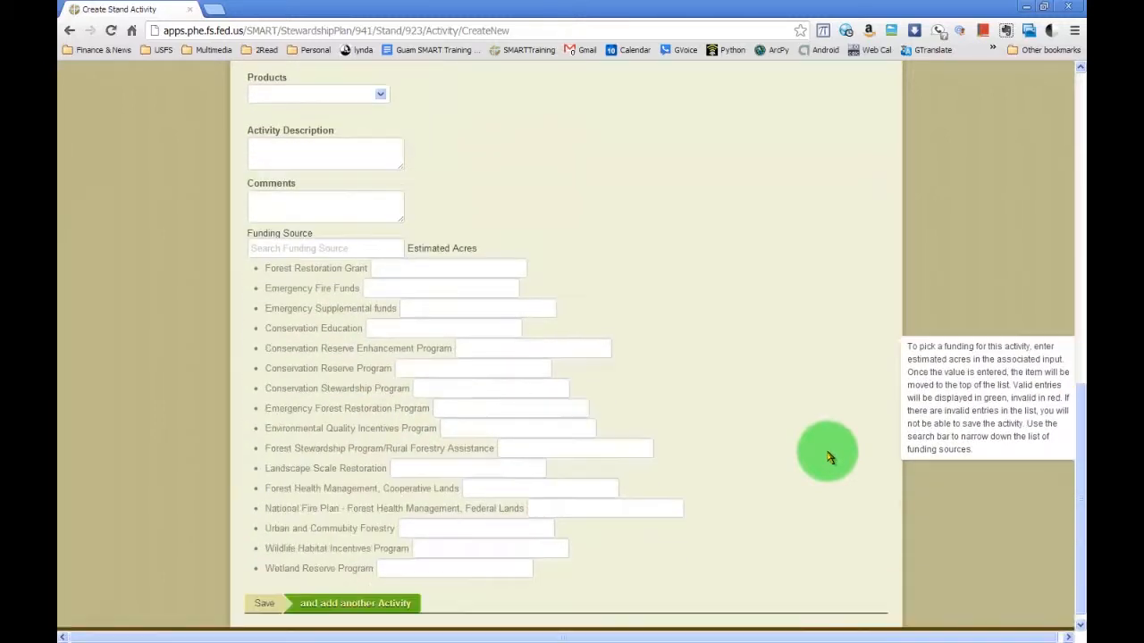
left_click(264, 595)
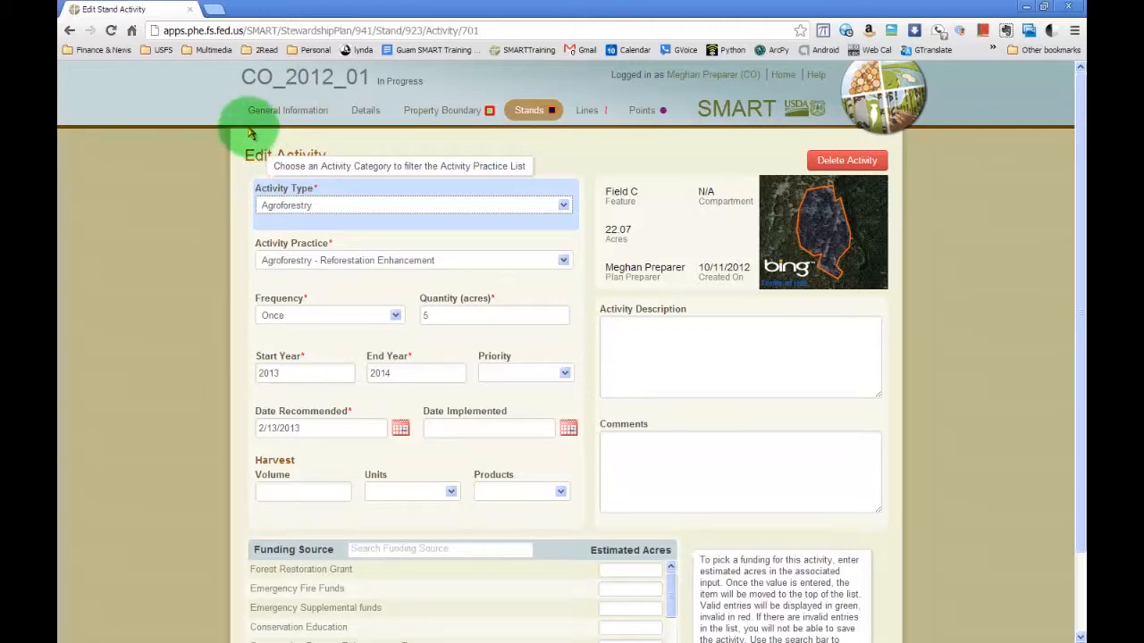
Open the plan's lines map and try to draw a line northward through the clearing in the property's southern part.
left_click(596, 118)
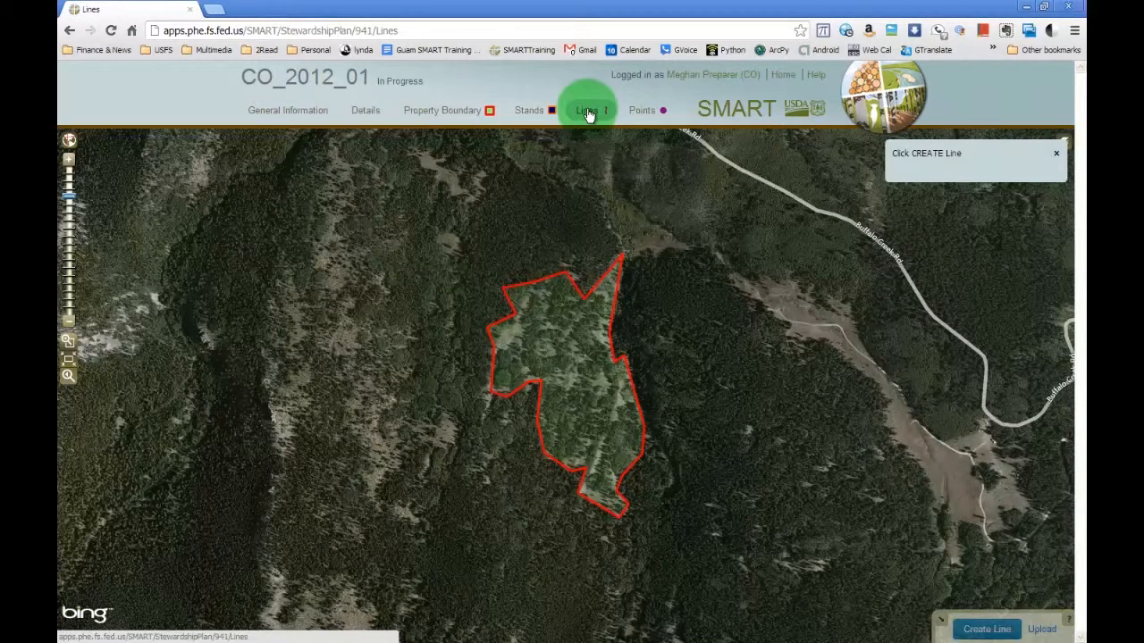
left_click(596, 113)
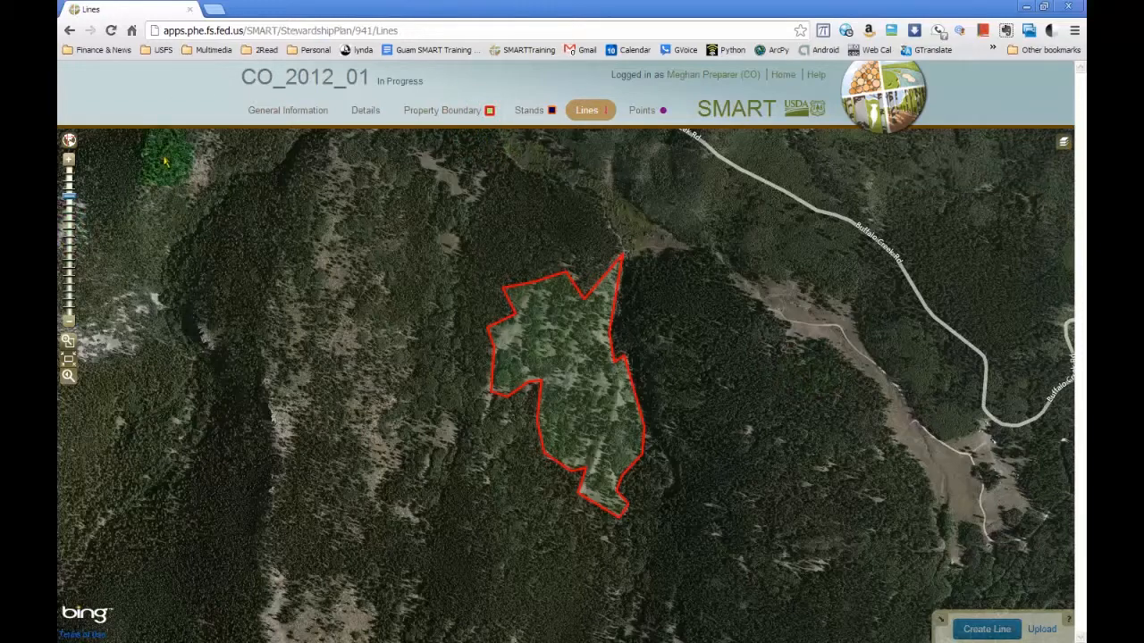
left_click(73, 167)
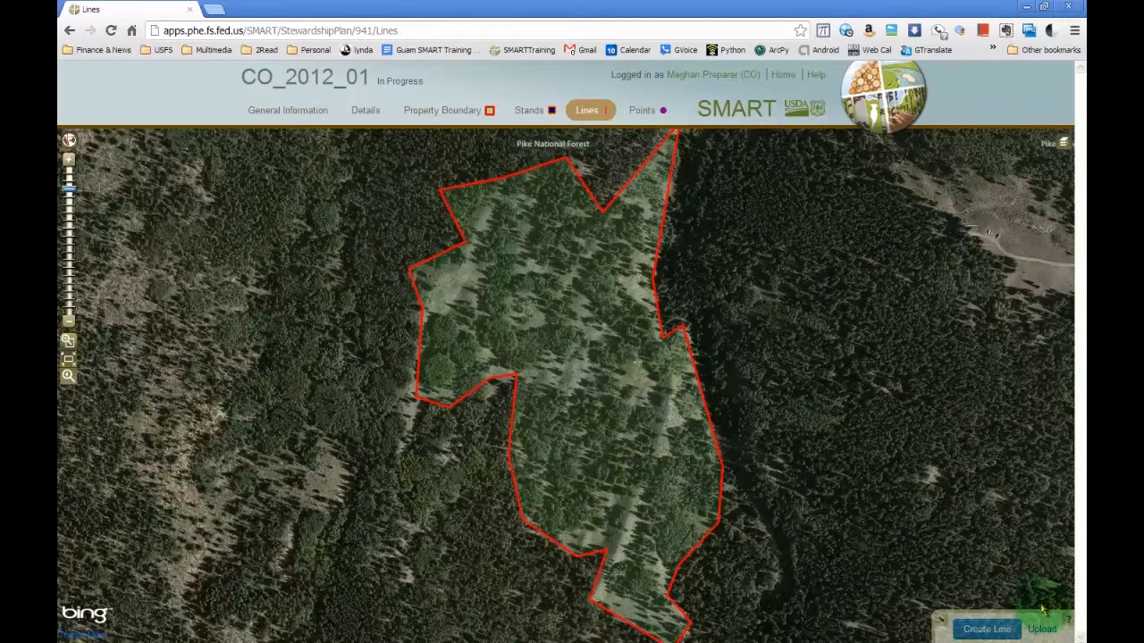
left_click(985, 630)
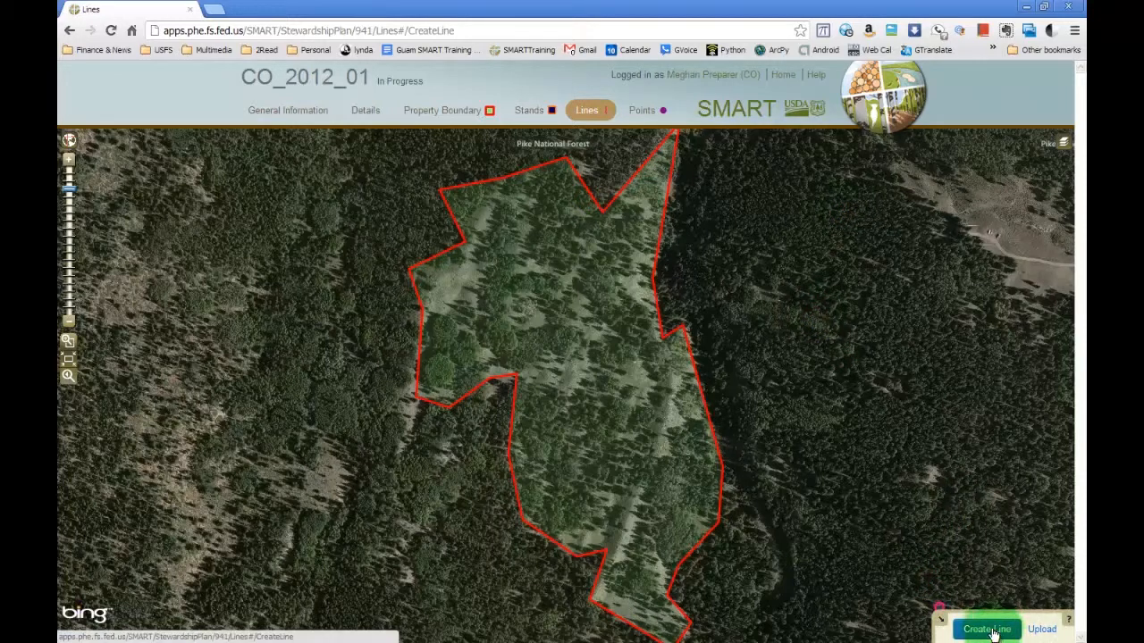
left_click(615, 561)
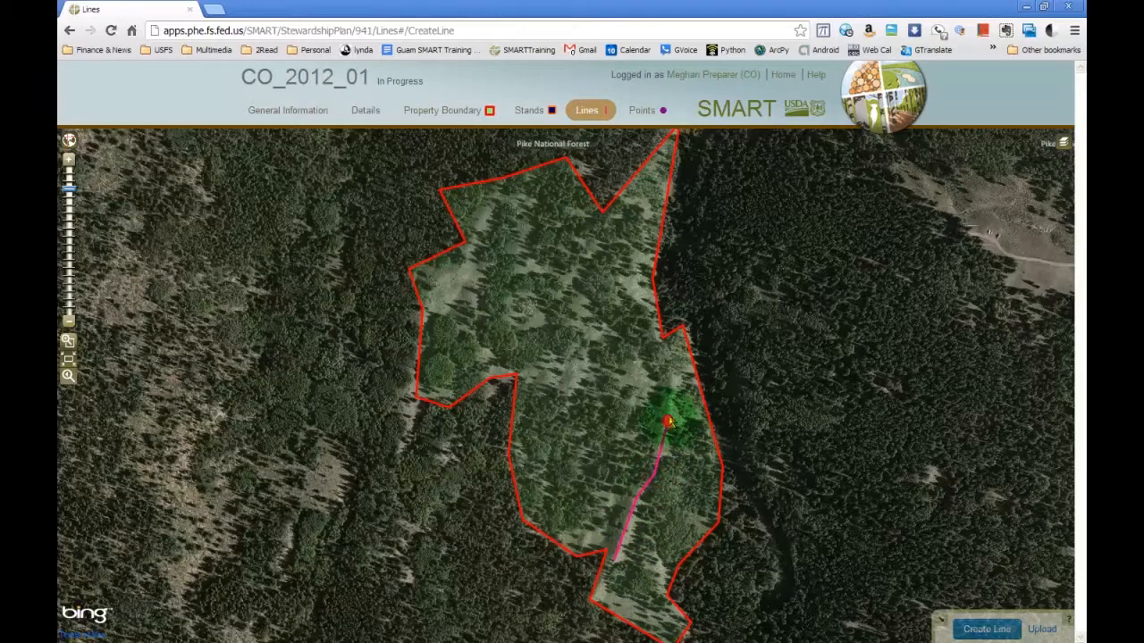
double_click(671, 379)
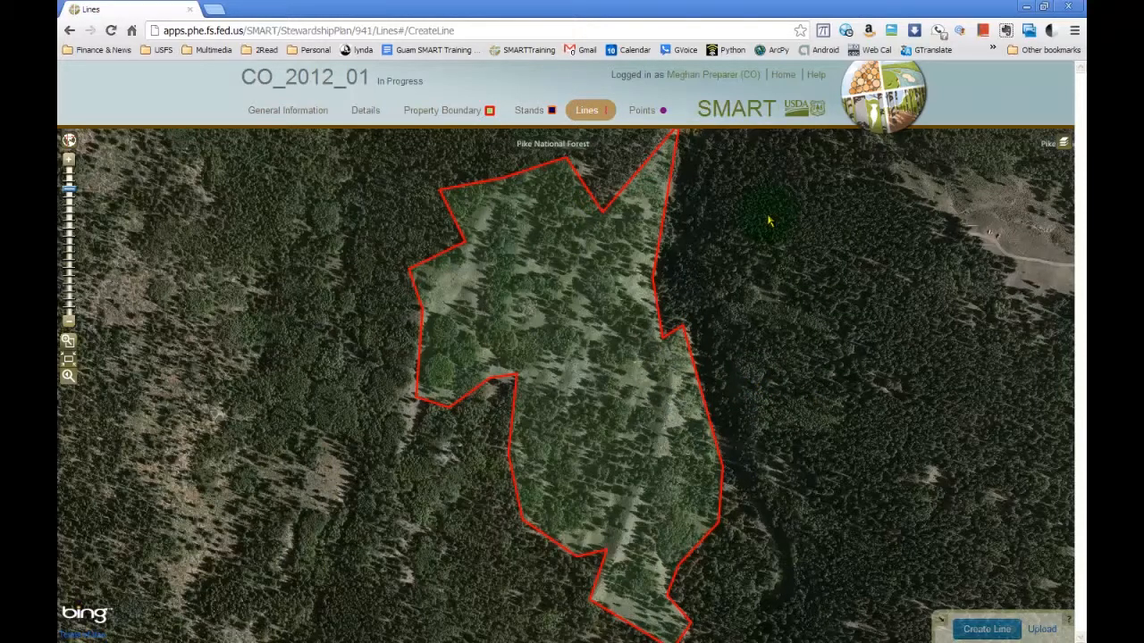
Reopen the lines map by way of the stands map and draw a line from the property's southwestern notch north toward its eastern edge.
left_click(539, 112)
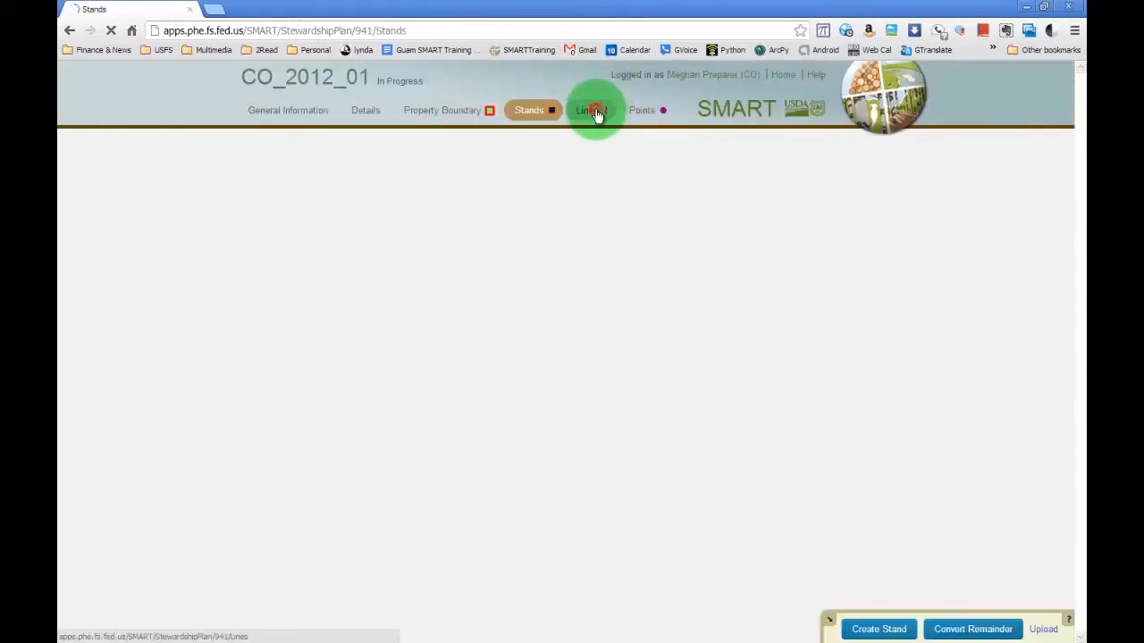
left_click(597, 114)
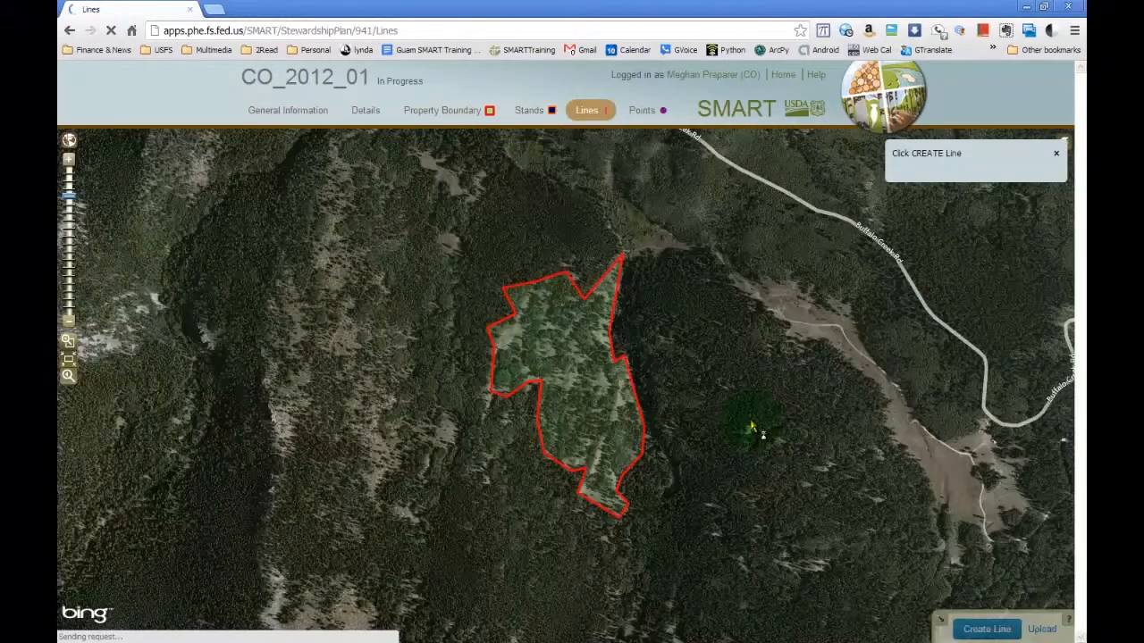
scroll(724, 444, "up", 1)
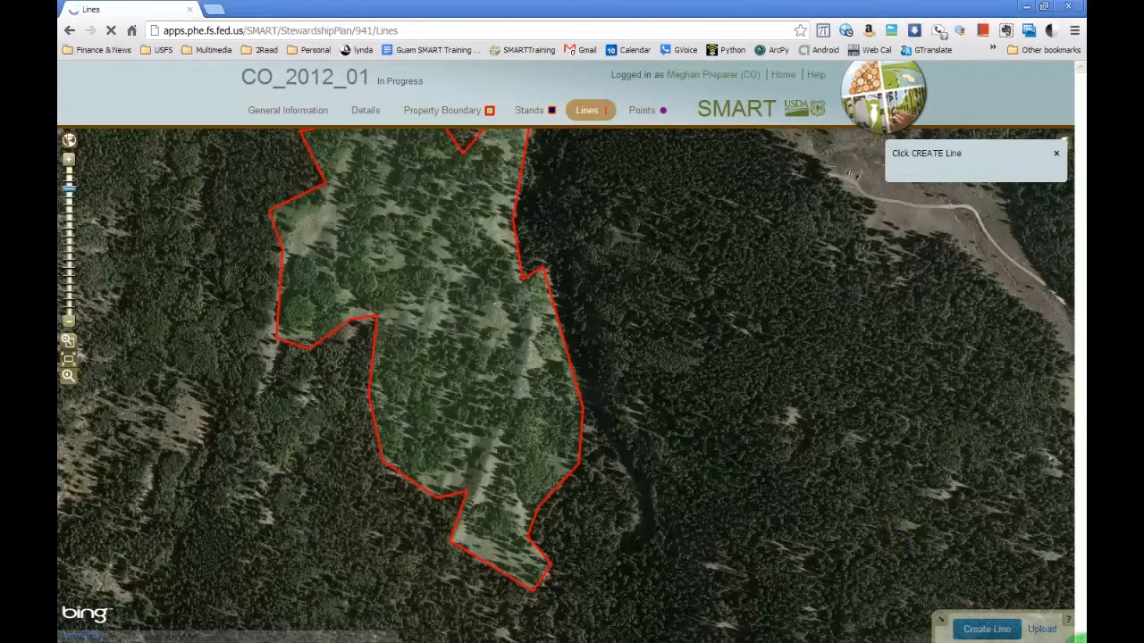
left_click(988, 630)
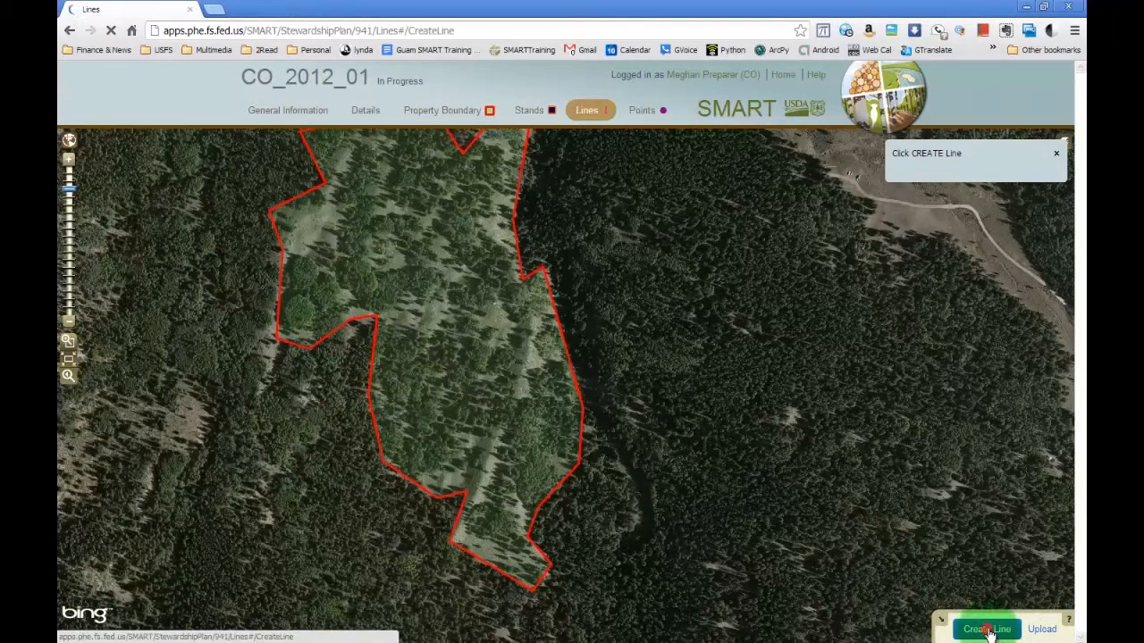
left_click(472, 503)
left_click(499, 435)
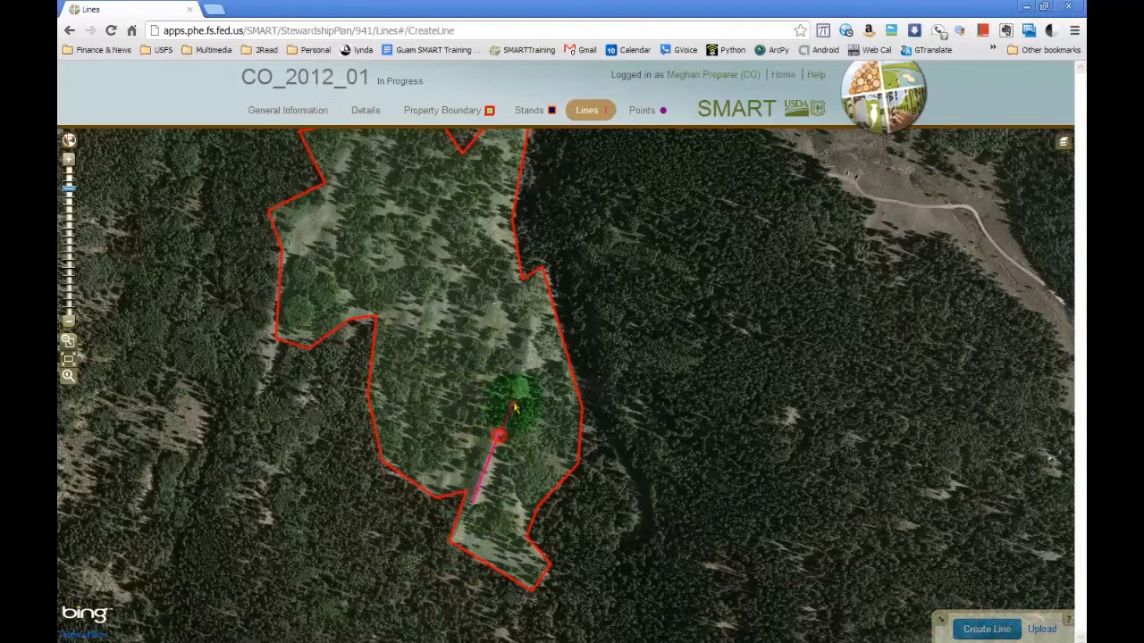
left_click(528, 360)
left_click(530, 310)
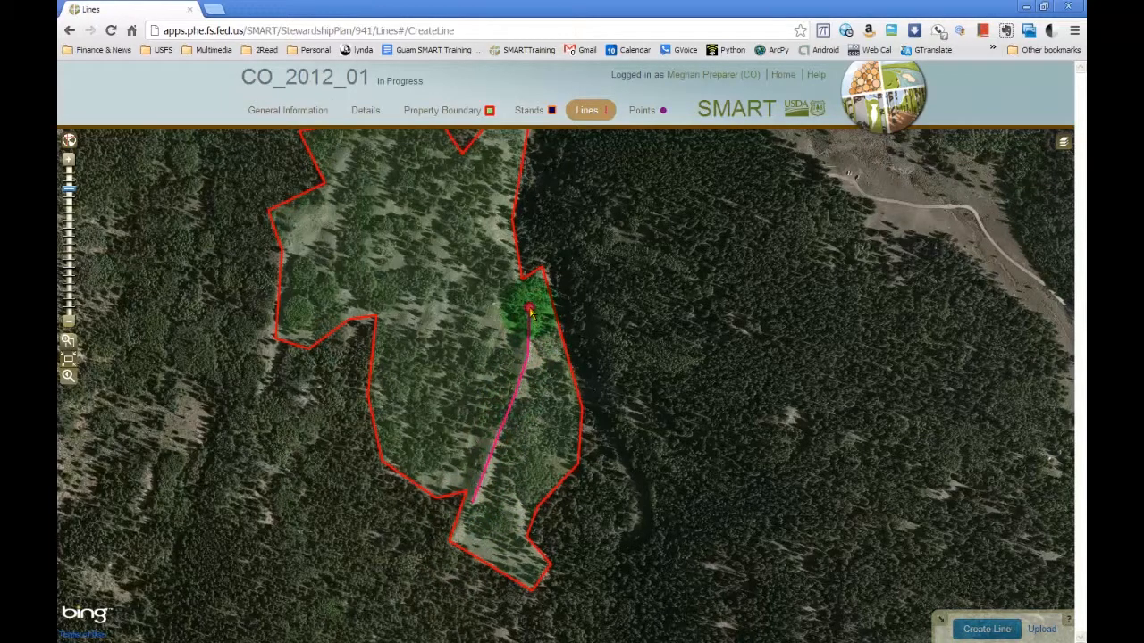
double_click(530, 311)
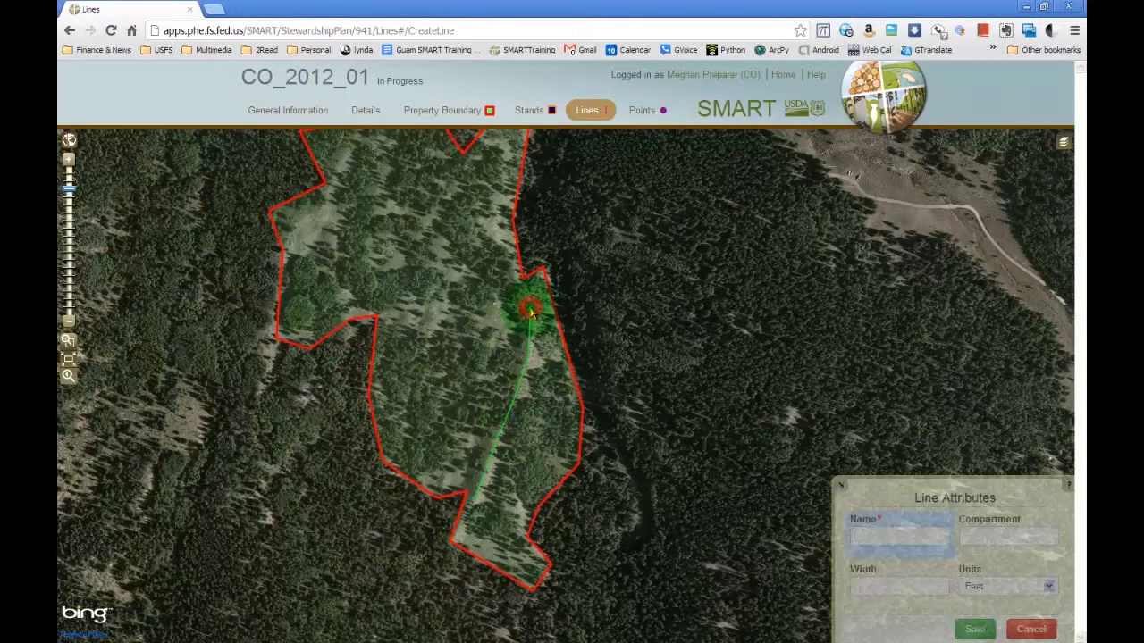
Try to save the drawn line with the name Fence and a width in feet.
left_click(893, 534)
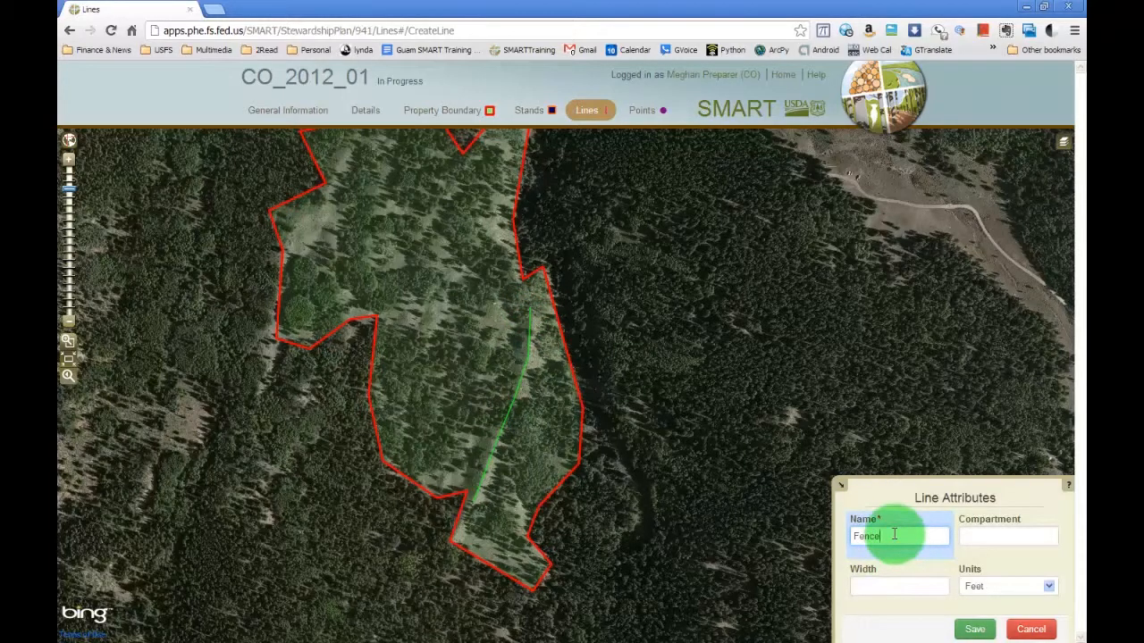
left_click(930, 587)
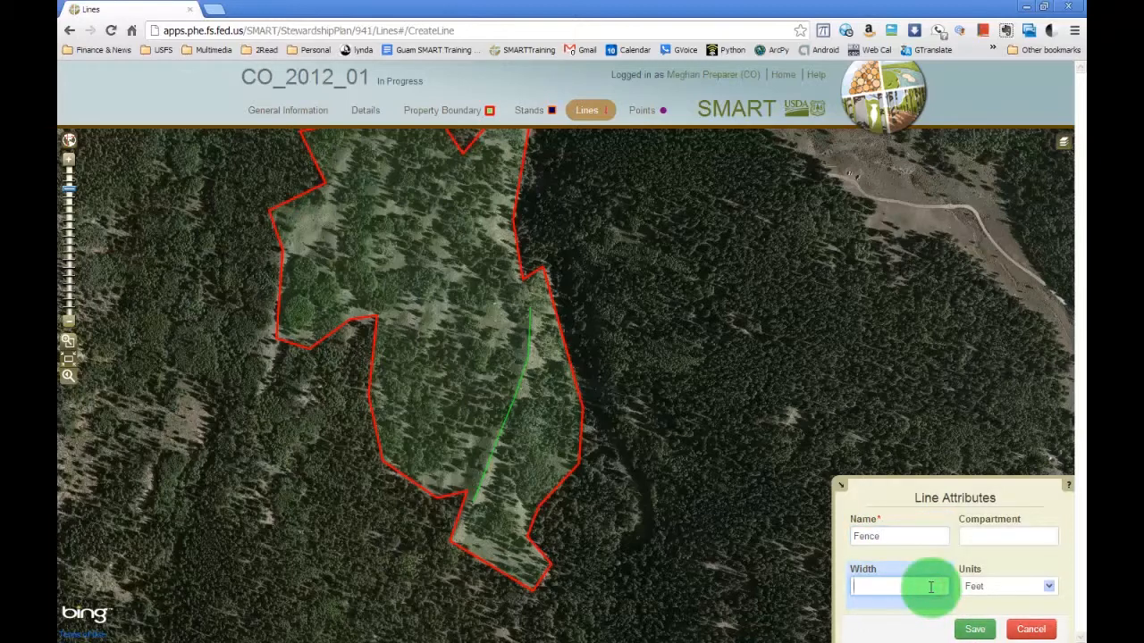
left_click(1021, 586)
left_click(1019, 601)
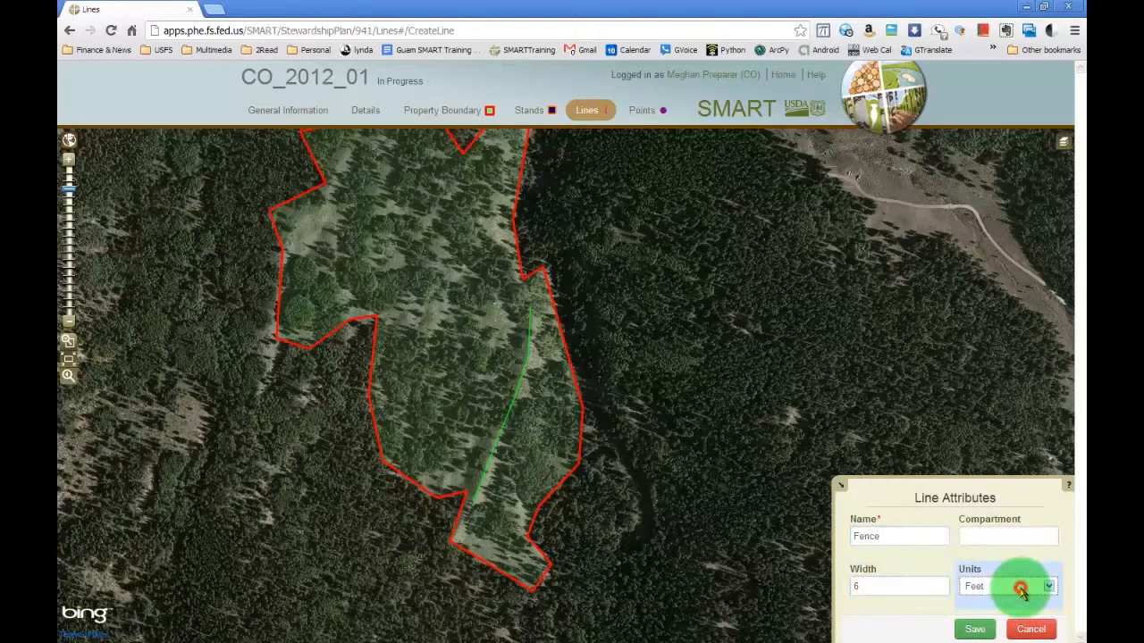
left_click_drag(878, 585, 825, 586)
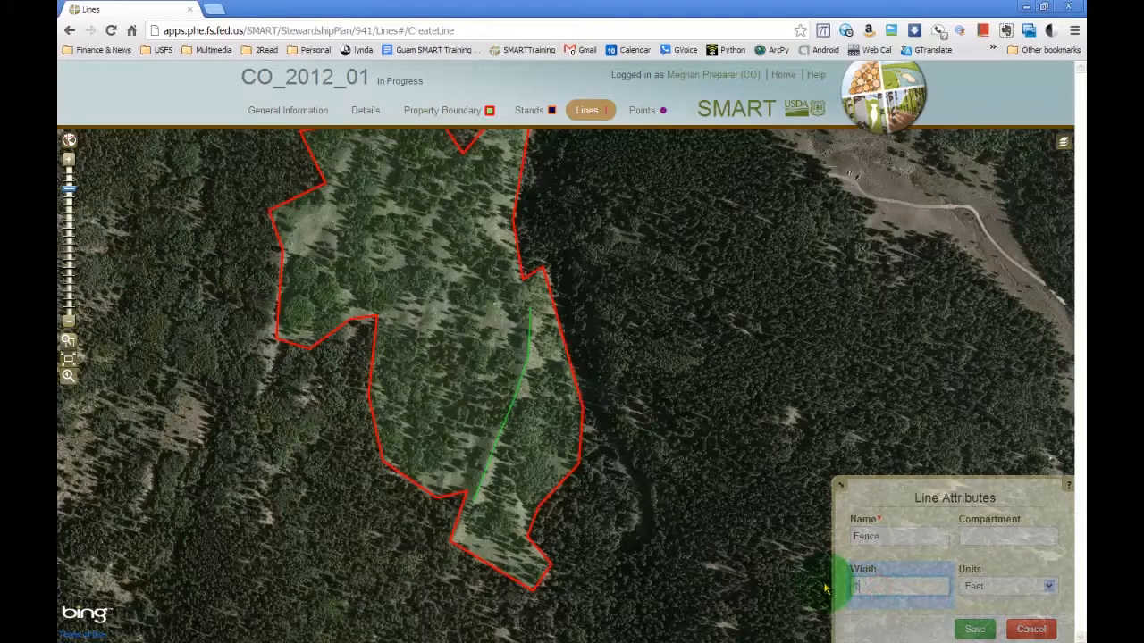
left_click(975, 629)
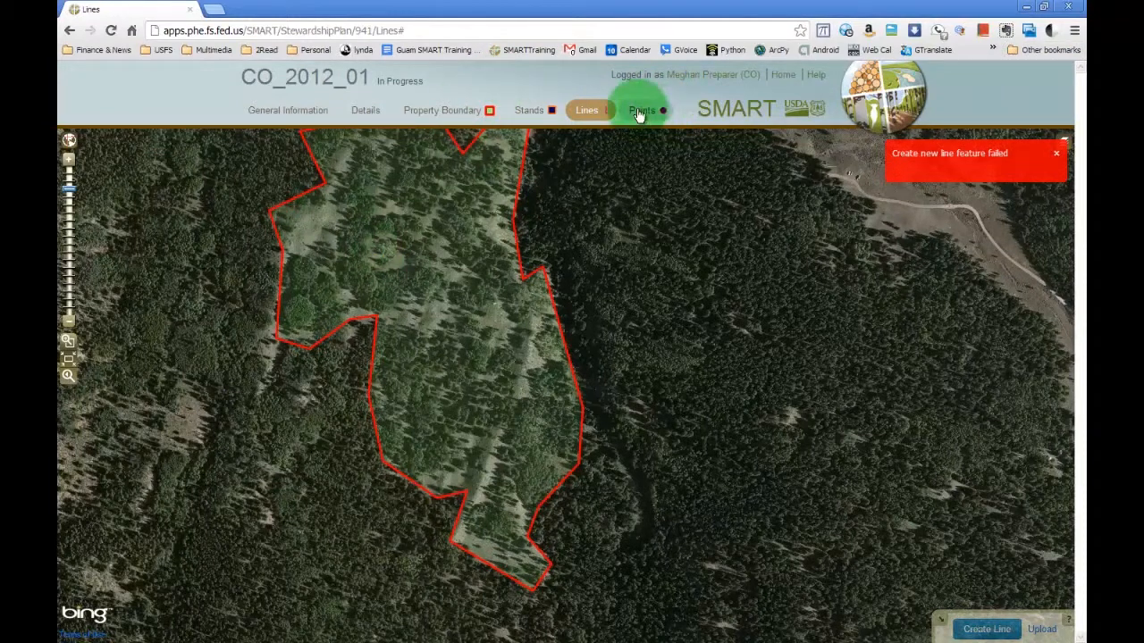
Open the plan's points map and place a new point in the clearing in the property's southern part.
left_click(644, 111)
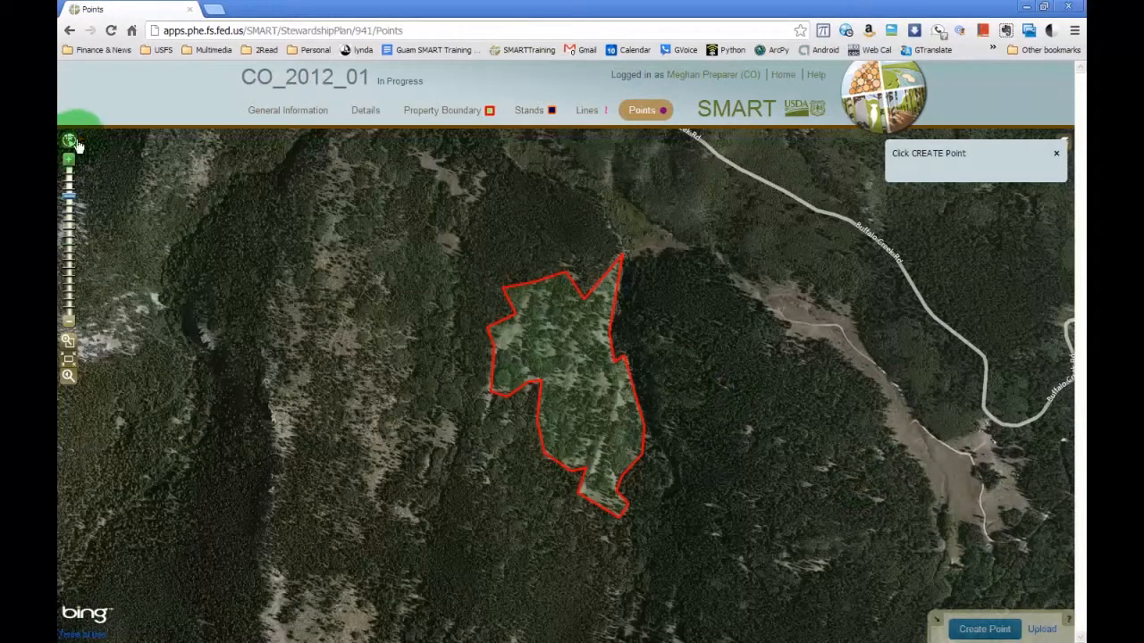
scroll(653, 493, "up", 2)
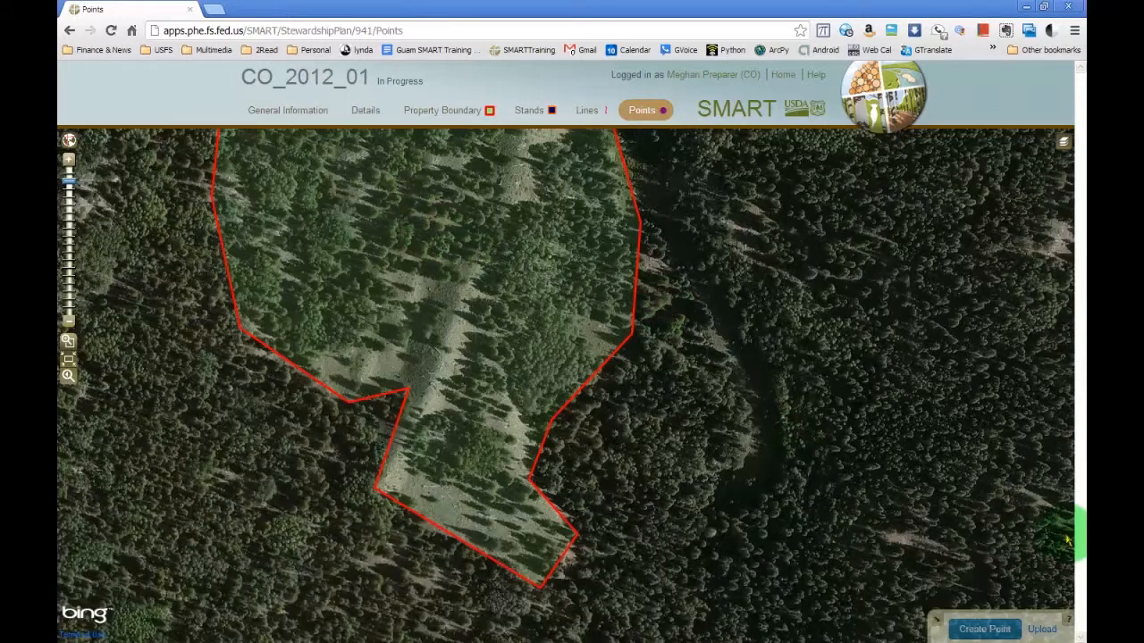
left_click(996, 631)
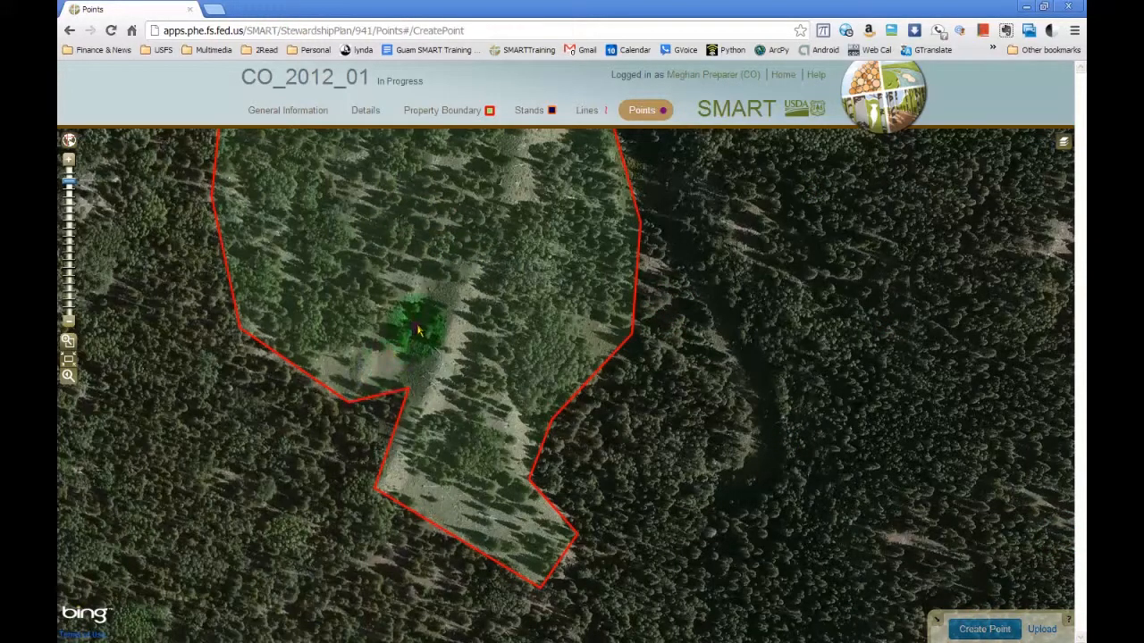
left_click(443, 278)
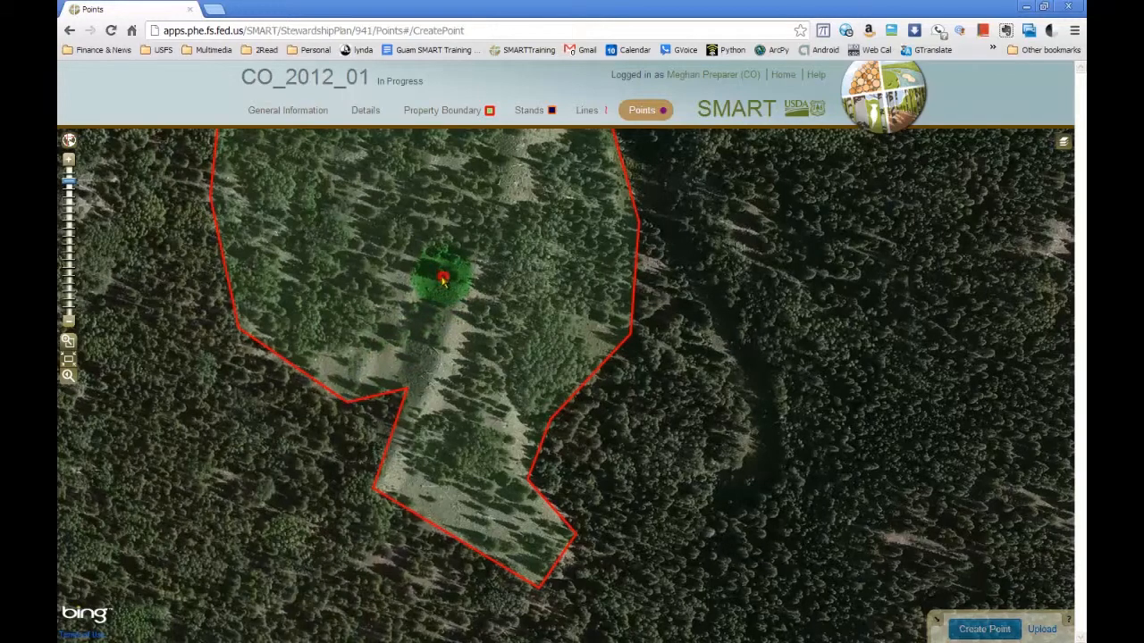
Name the new point Very Old Large Tree and save it.
left_click(917, 581)
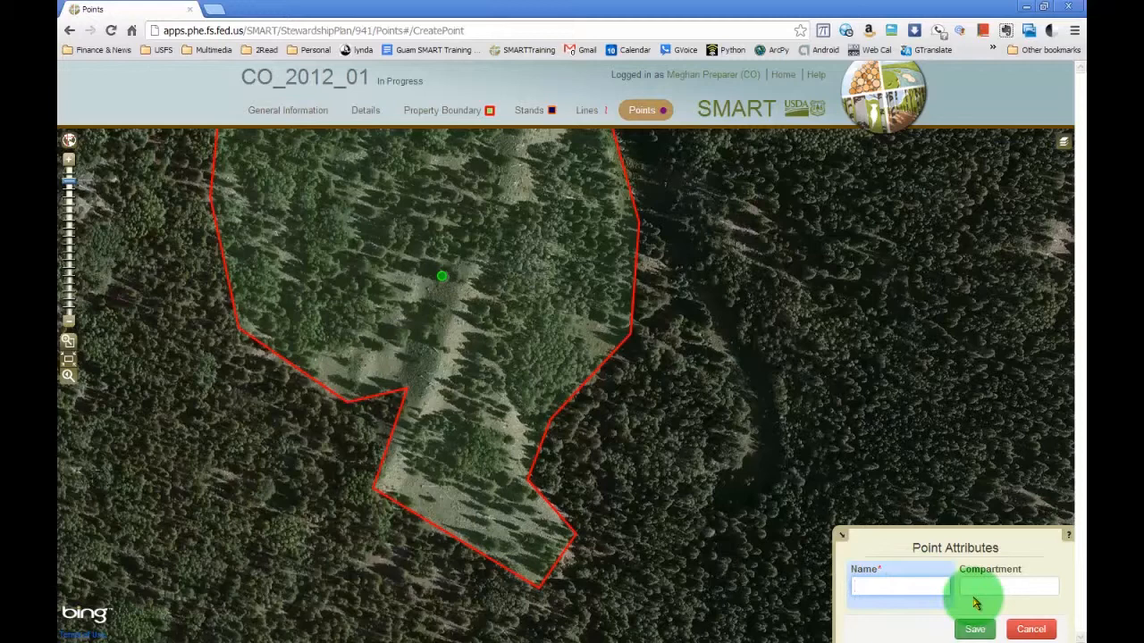
type("Very Old L")
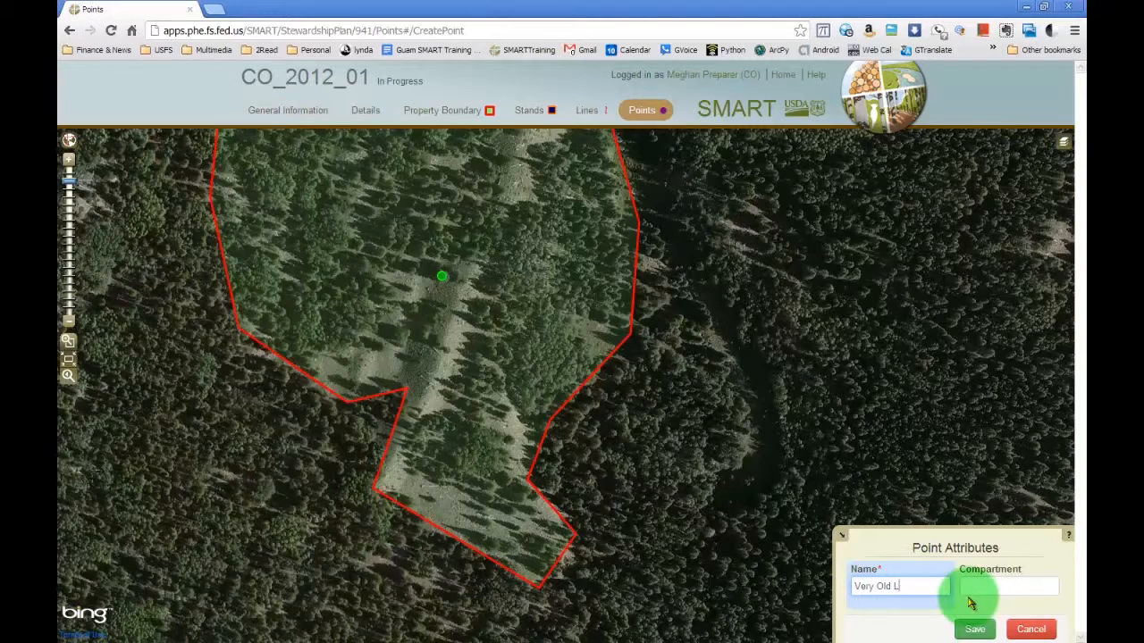
type("Argege Tree")
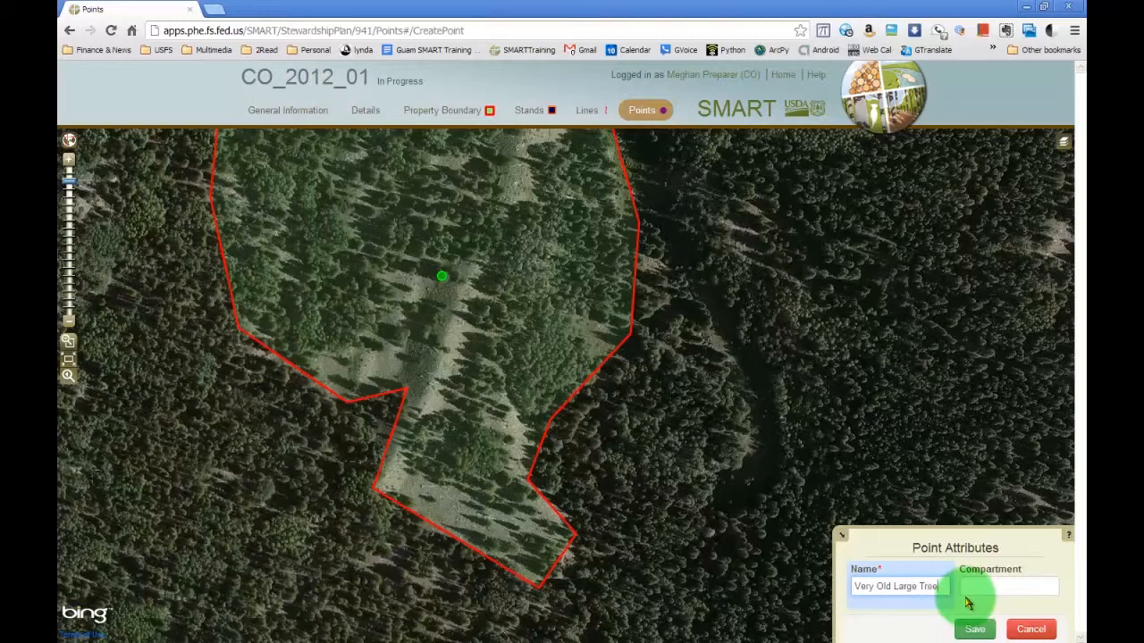
left_click(974, 630)
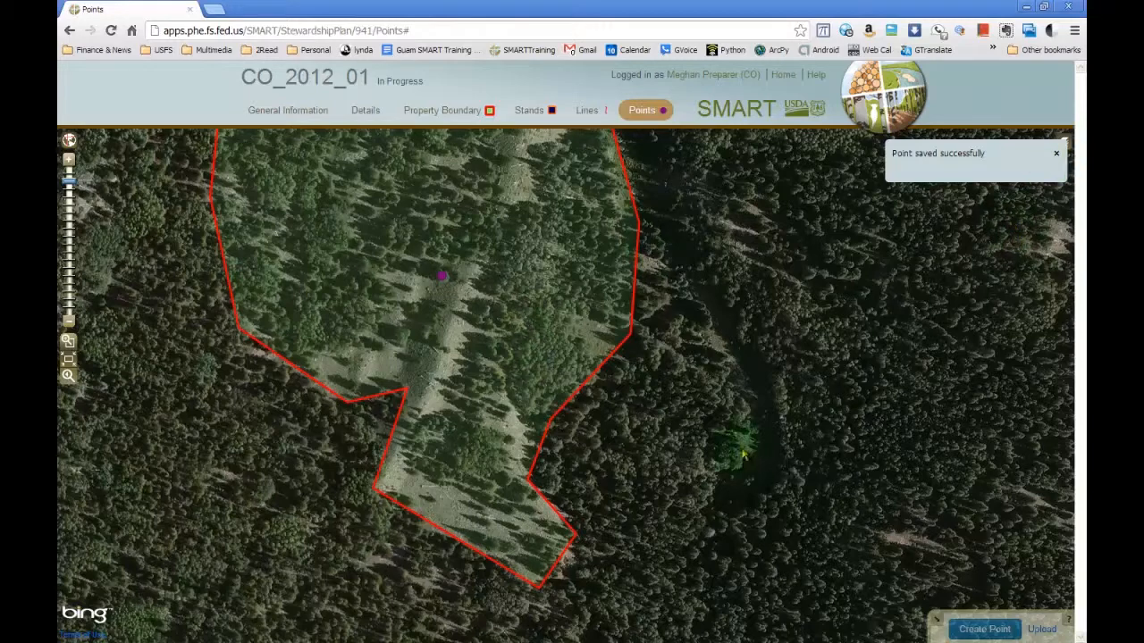
left_click(1055, 154)
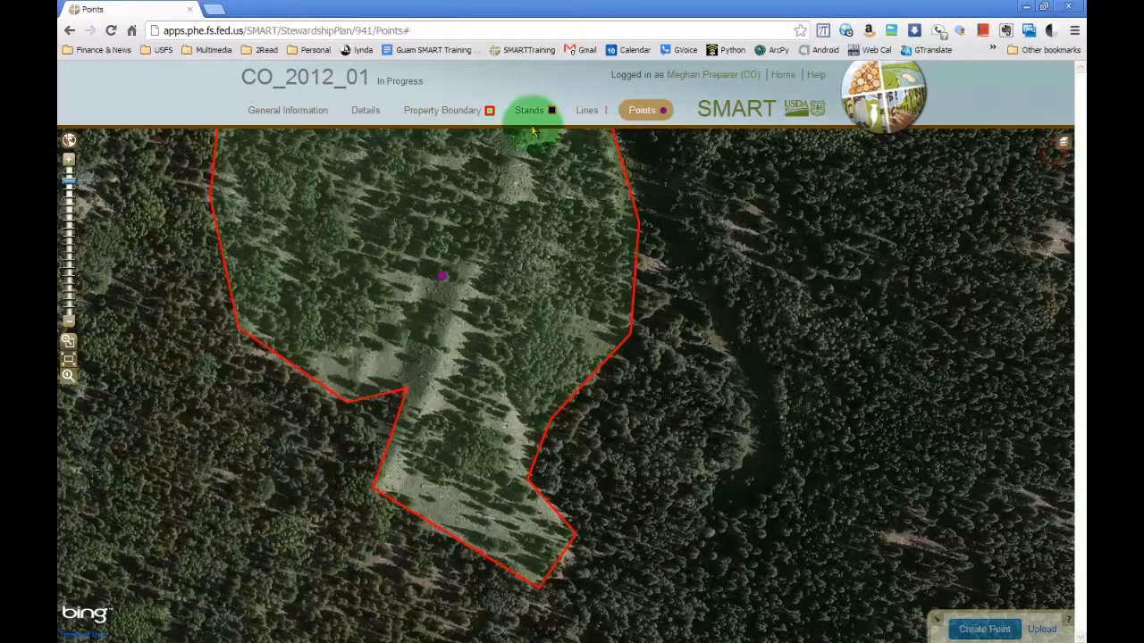
Open the plan summary and find the scheduled 2013 activity on the Forest Management Schedule timeline.
left_click(428, 114)
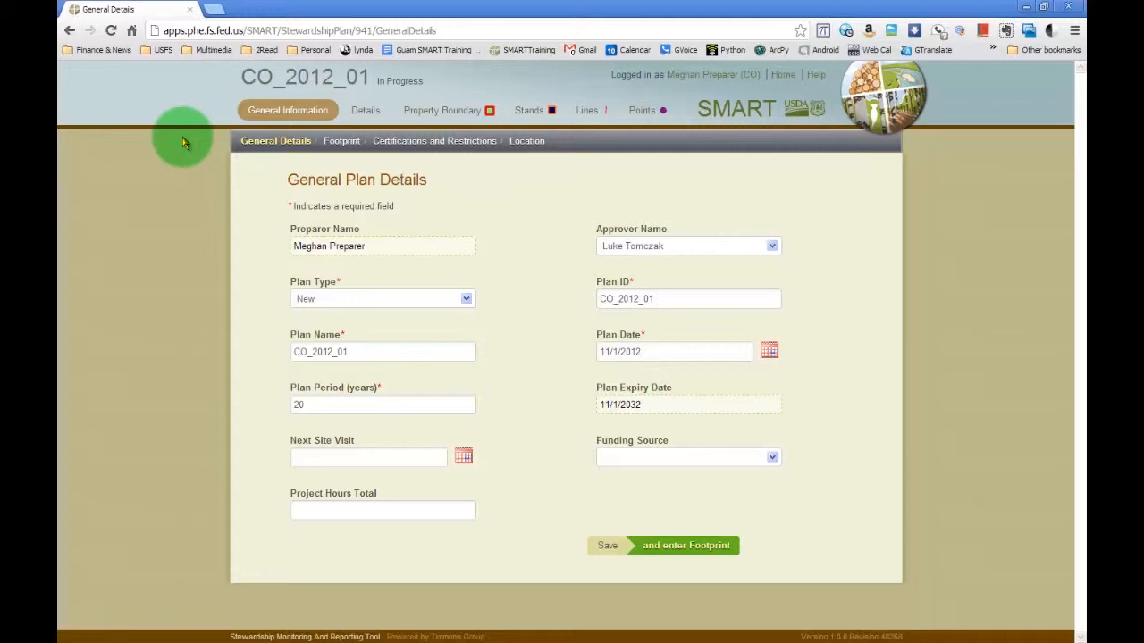
left_click(311, 84)
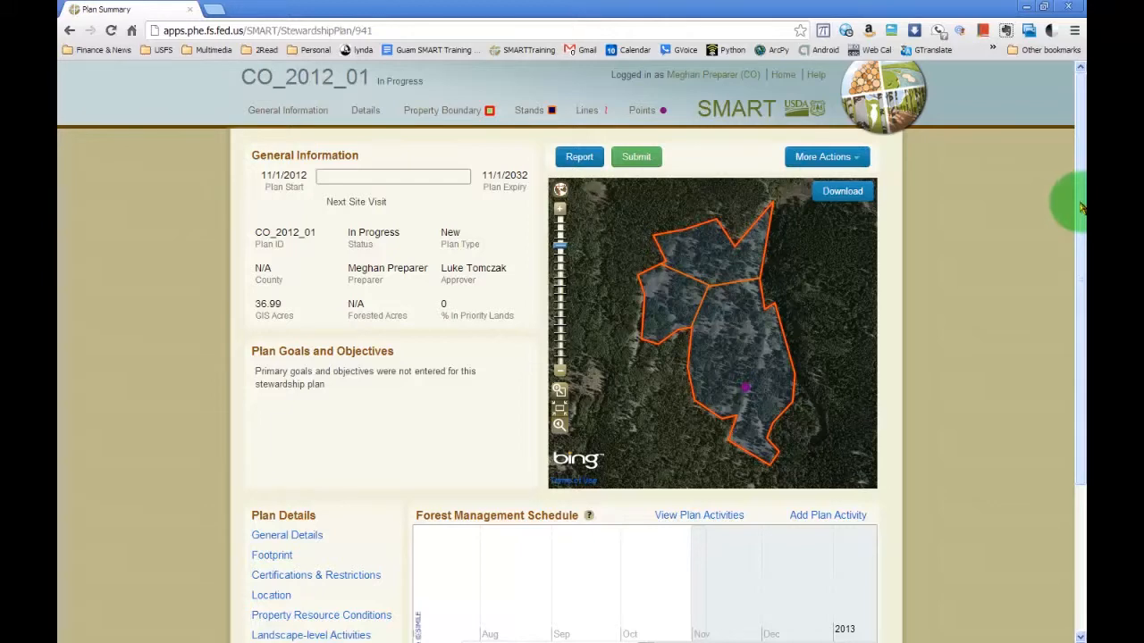
left_click_drag(1080, 207, 1083, 378)
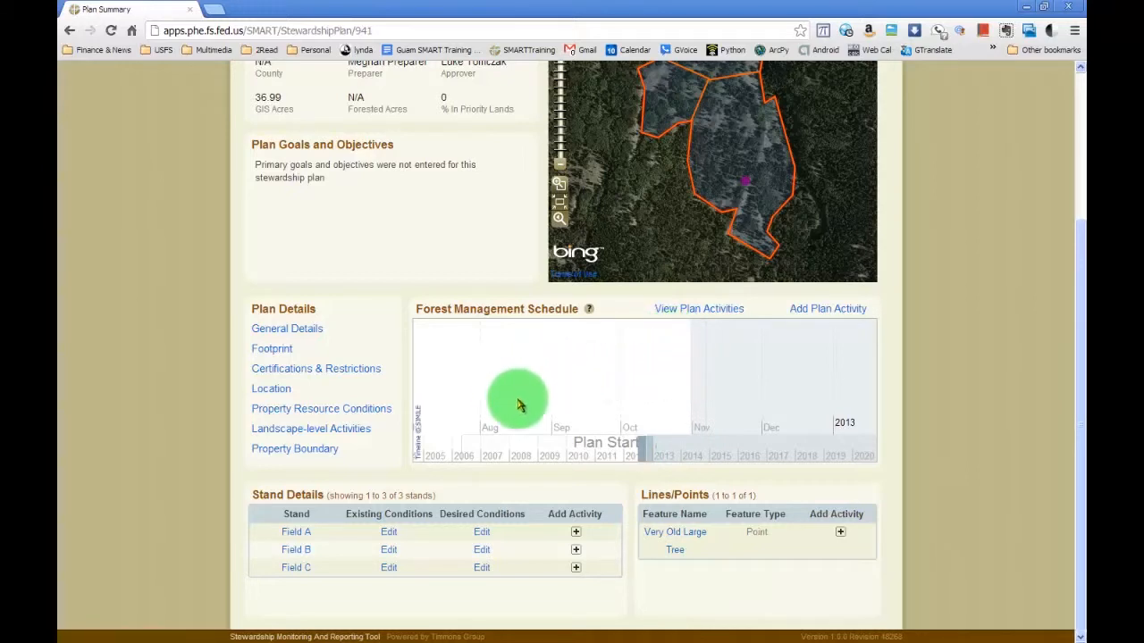
left_click_drag(842, 378, 599, 423)
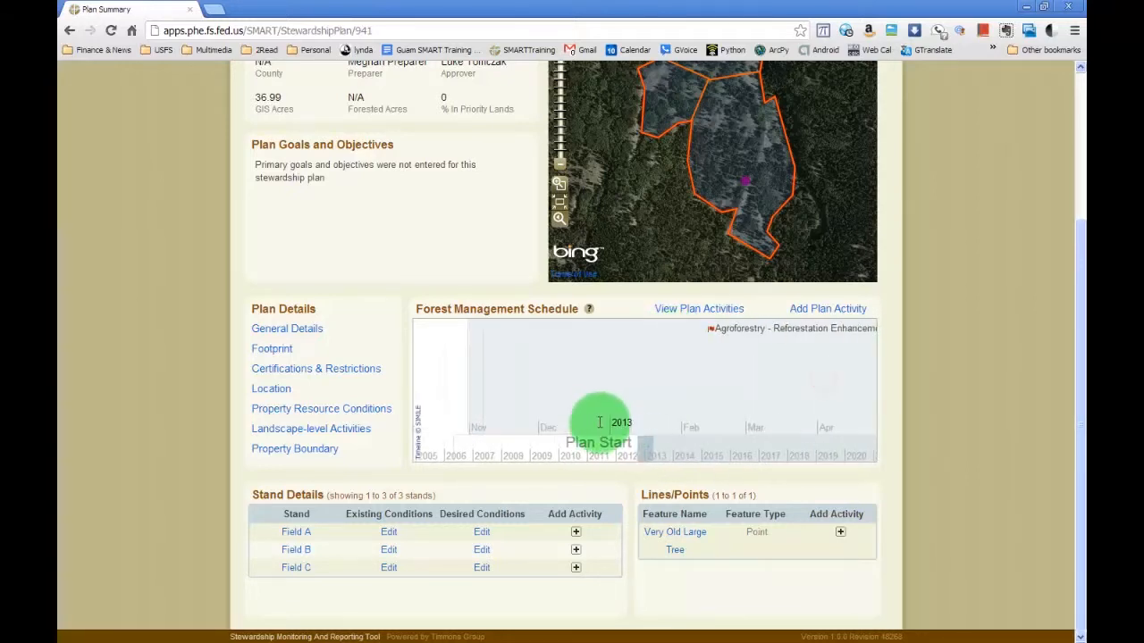
left_click_drag(820, 457, 720, 450)
left_click_drag(554, 352, 718, 378)
mouse_move(528, 372)
left_mouse_down()
mouse_move(784, 401)
mouse_move(589, 384)
mouse_move(822, 390)
left_mouse_up()
left_click_drag(774, 365, 817, 368)
left_click_drag(478, 356, 796, 384)
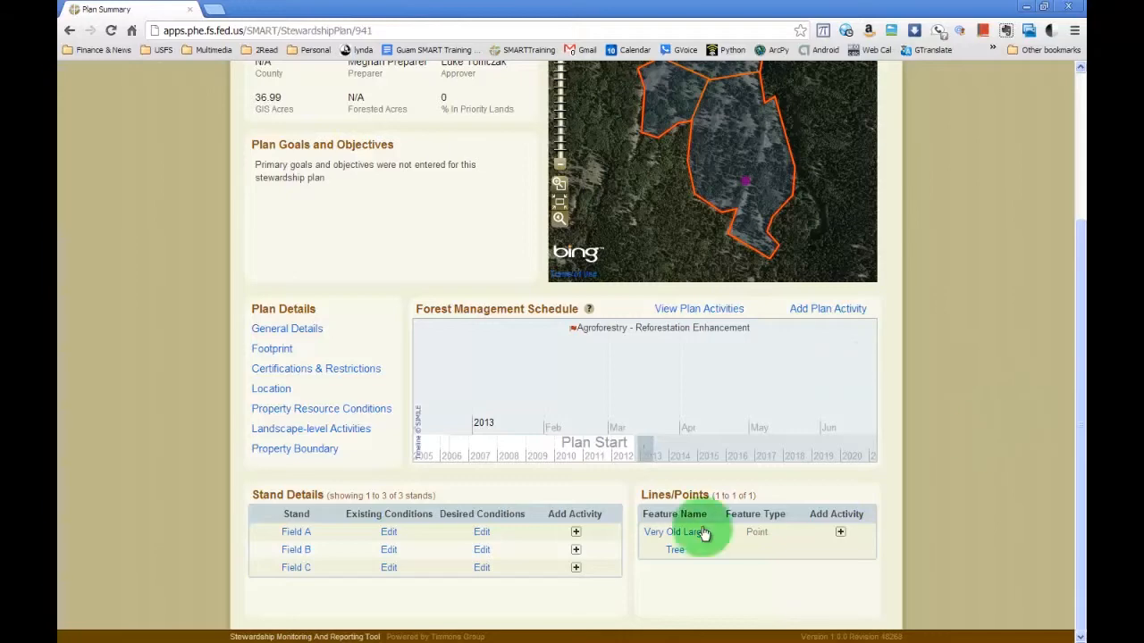
Review the summary's map, plan details, stands and points, and open the plan's Location page.
scroll(1072, 383, "up", 2)
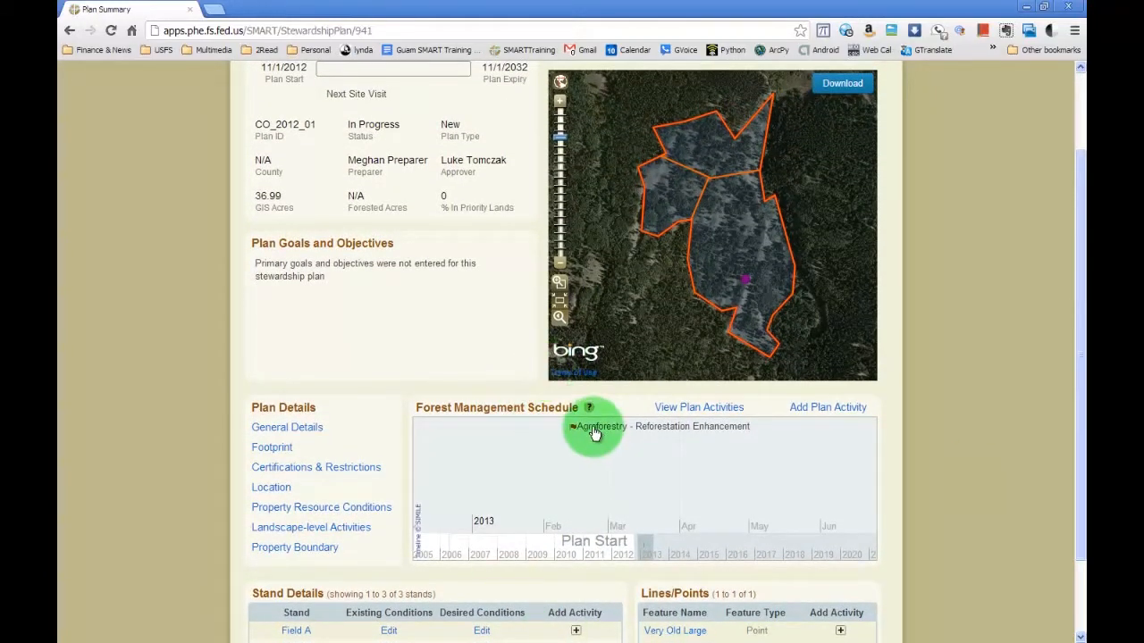
scroll(1072, 259, "down", 2)
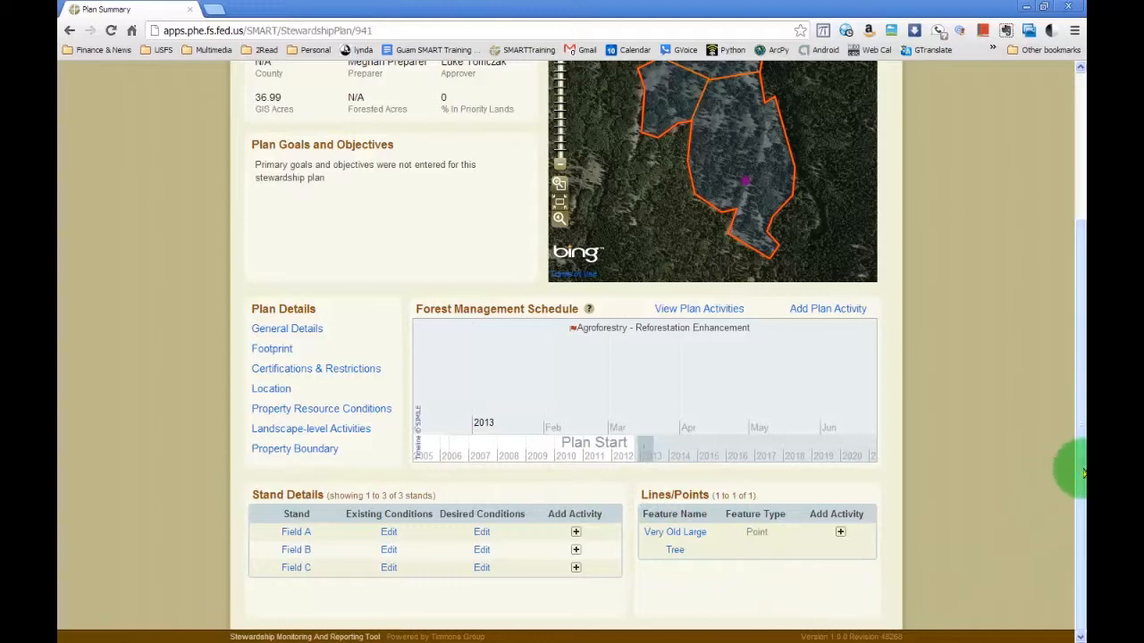
left_click_drag(1079, 477, 1080, 311)
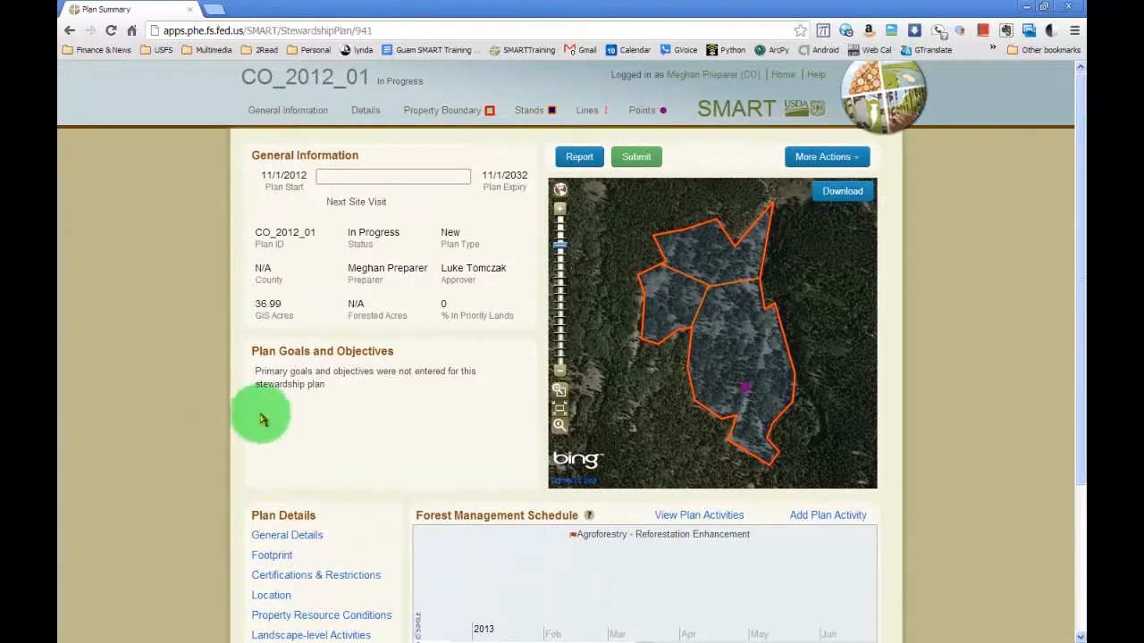
scroll(417, 416, "down", 1)
scroll(417, 415, "down", 1)
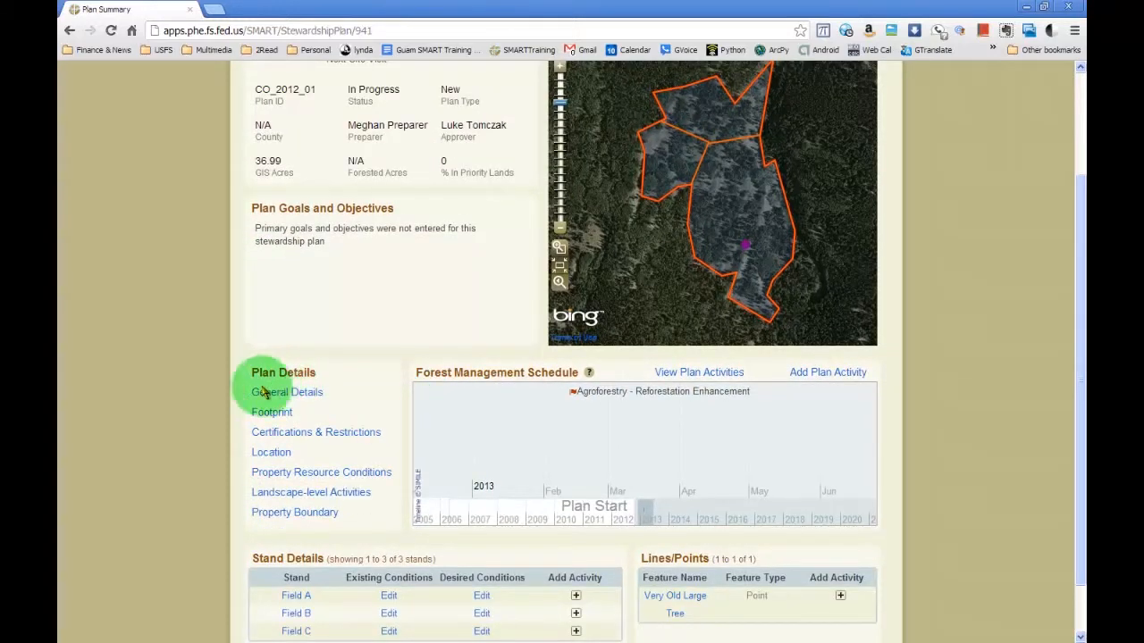
left_click(270, 455)
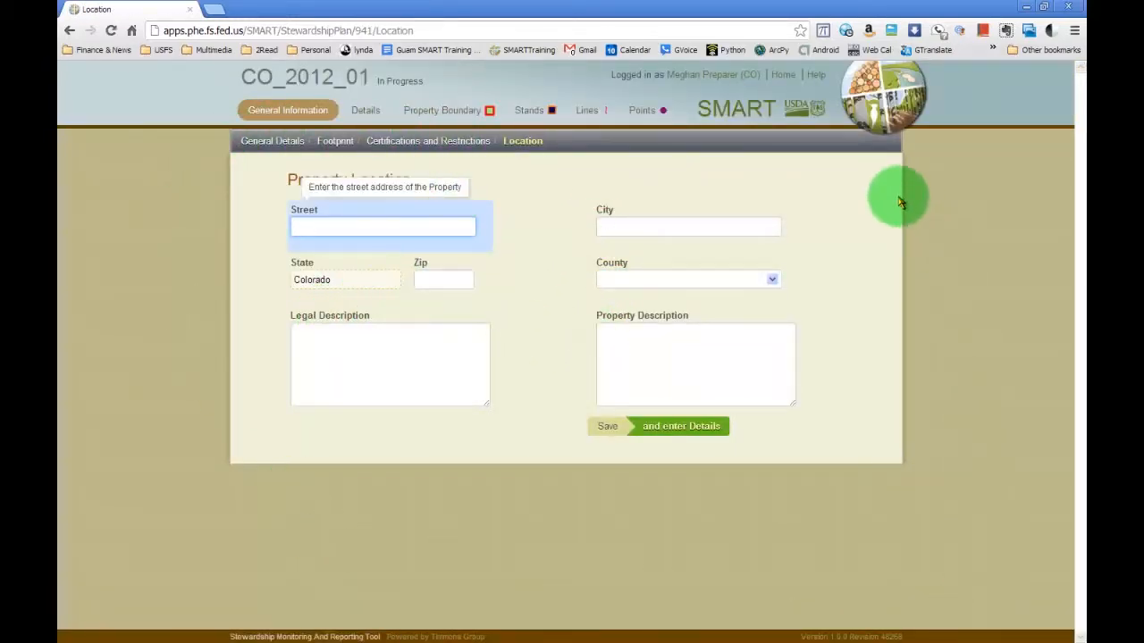
Review the General Plan Details and the Property Footprint fields for forested acres and perennial stream length.
left_click(261, 143)
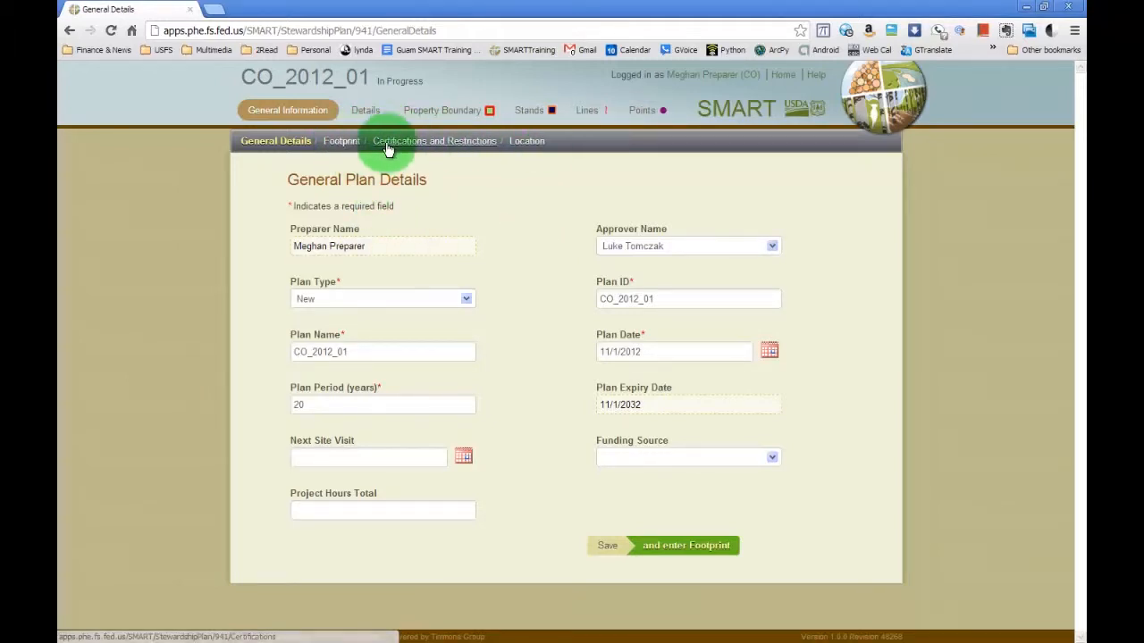
left_click(336, 143)
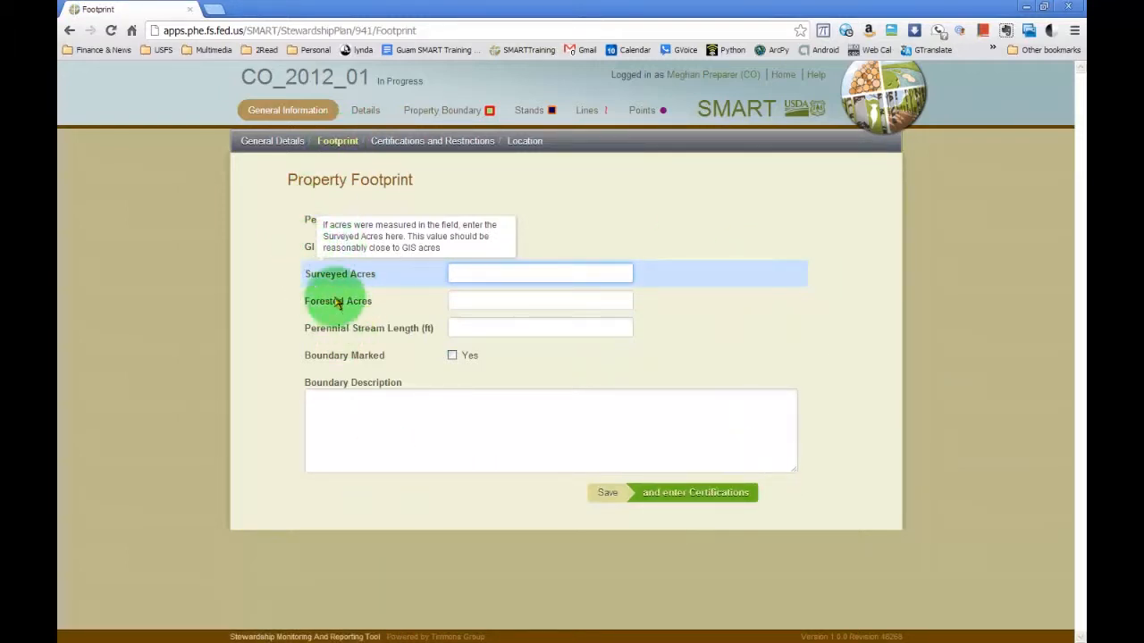
left_click(523, 303)
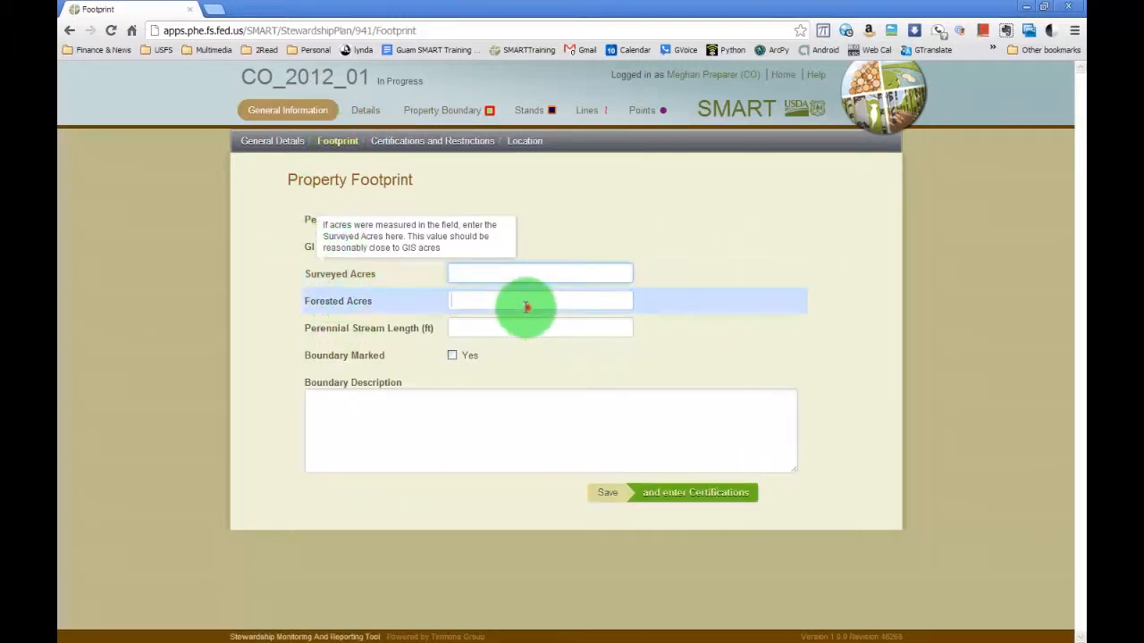
left_click(488, 327)
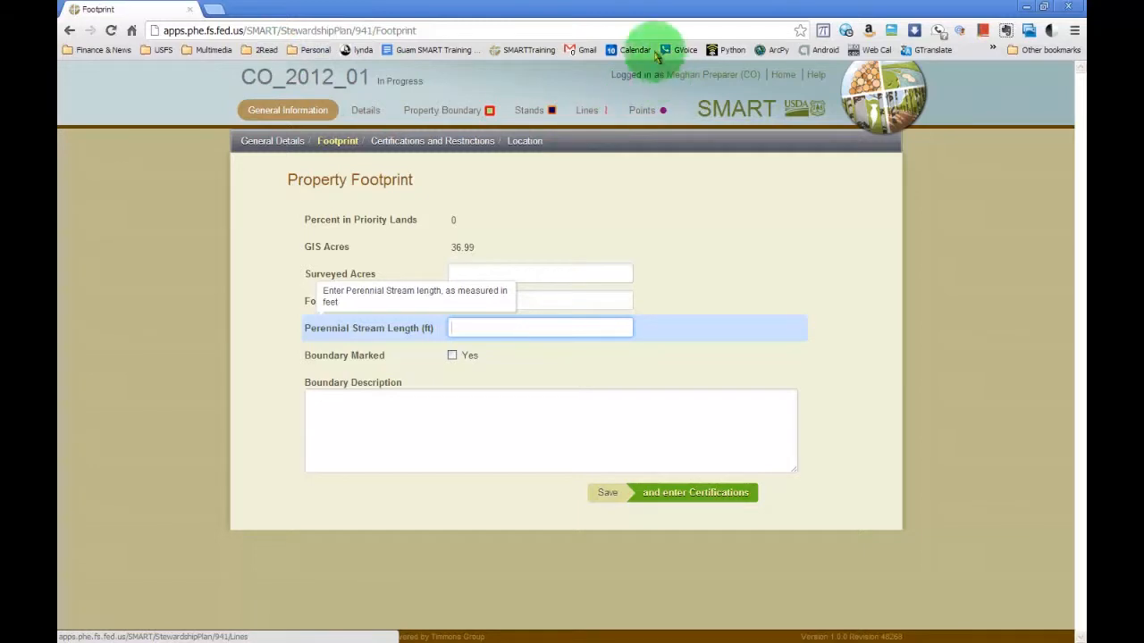
Open the plan's Property Resource Conditions and enter Oak woodlands as the Primary Forest Types description.
left_click(286, 111)
left_click(368, 112)
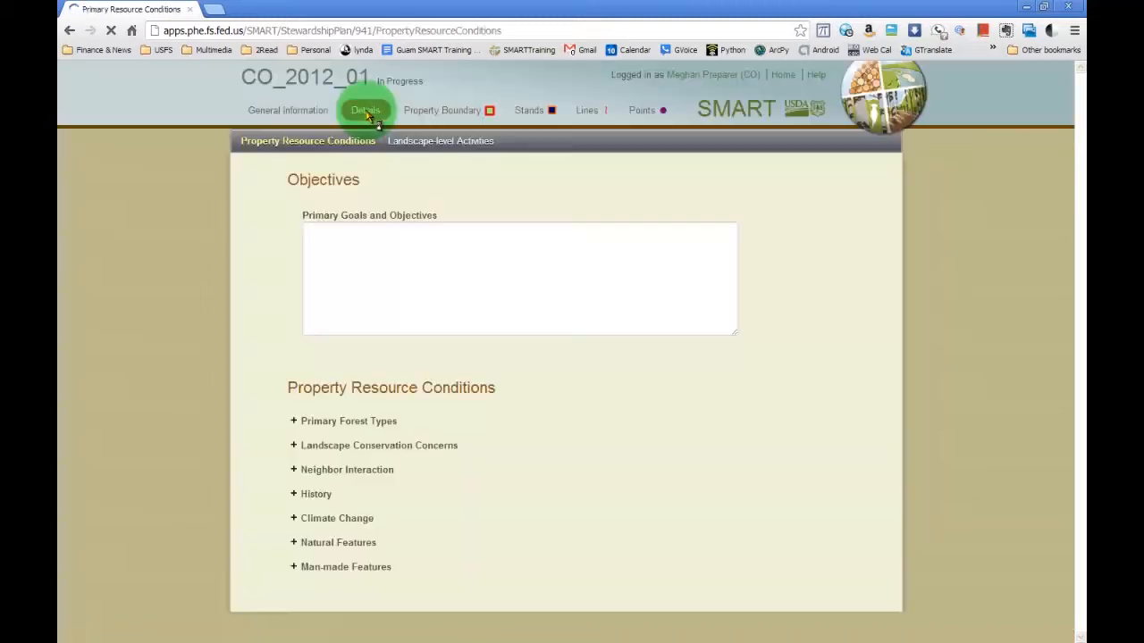
left_click(516, 227)
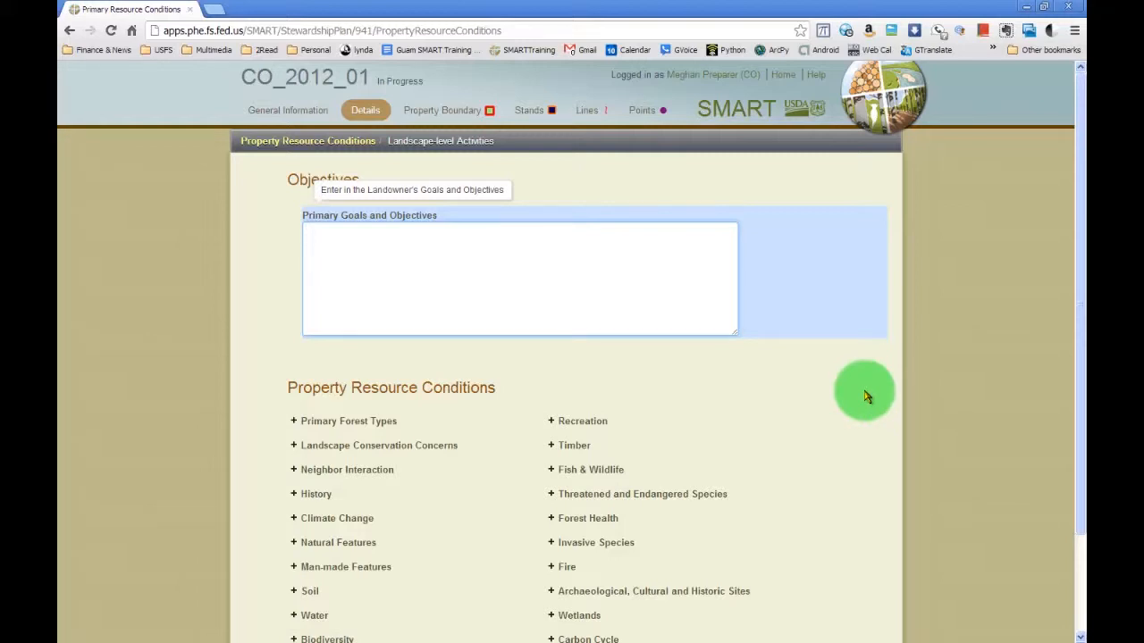
scroll(865, 397, "down", 1)
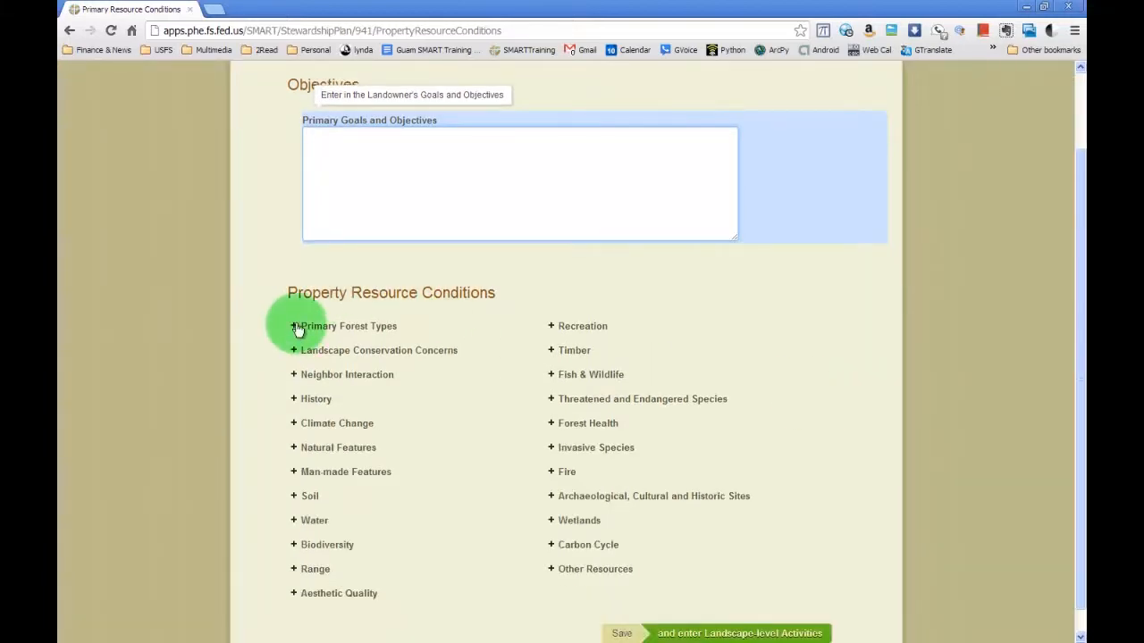
left_click(296, 327)
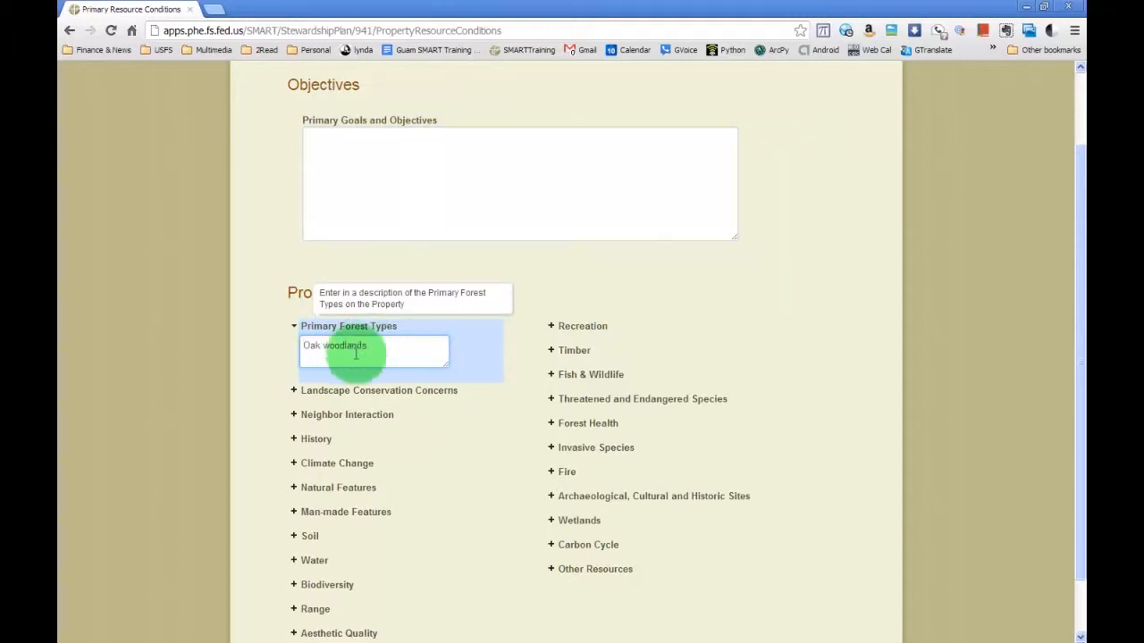
Expand Landscape Conservation Concerns and look over the remaining resource condition categories.
left_click(416, 394)
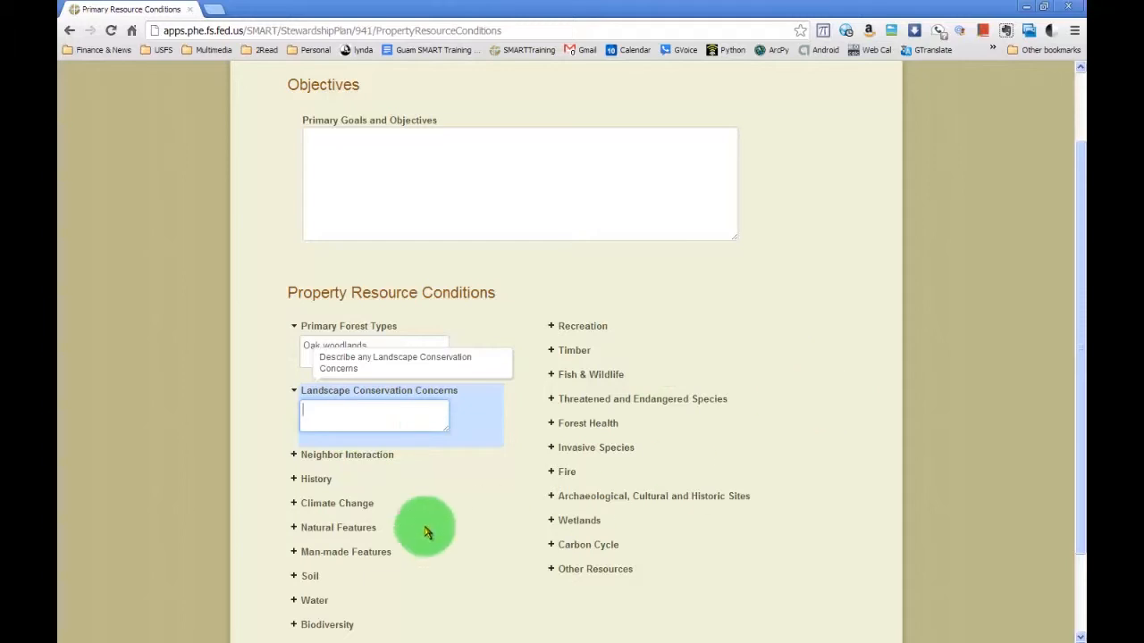
scroll(566, 461, "down", 2)
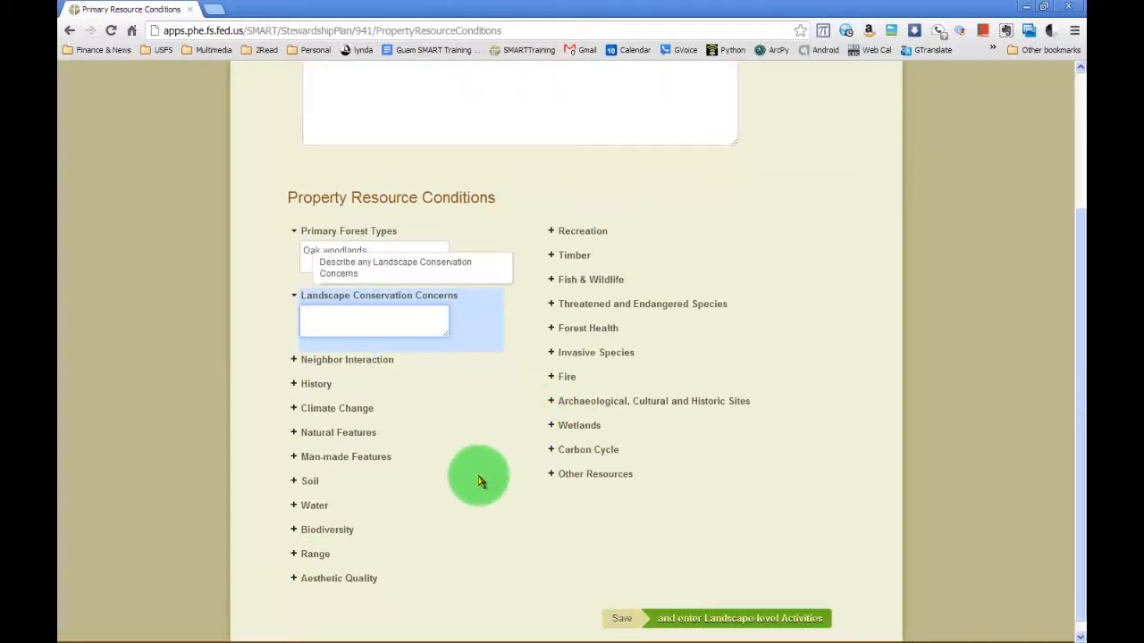
scroll(478, 482, "up", 1)
scroll(483, 479, "up", 2)
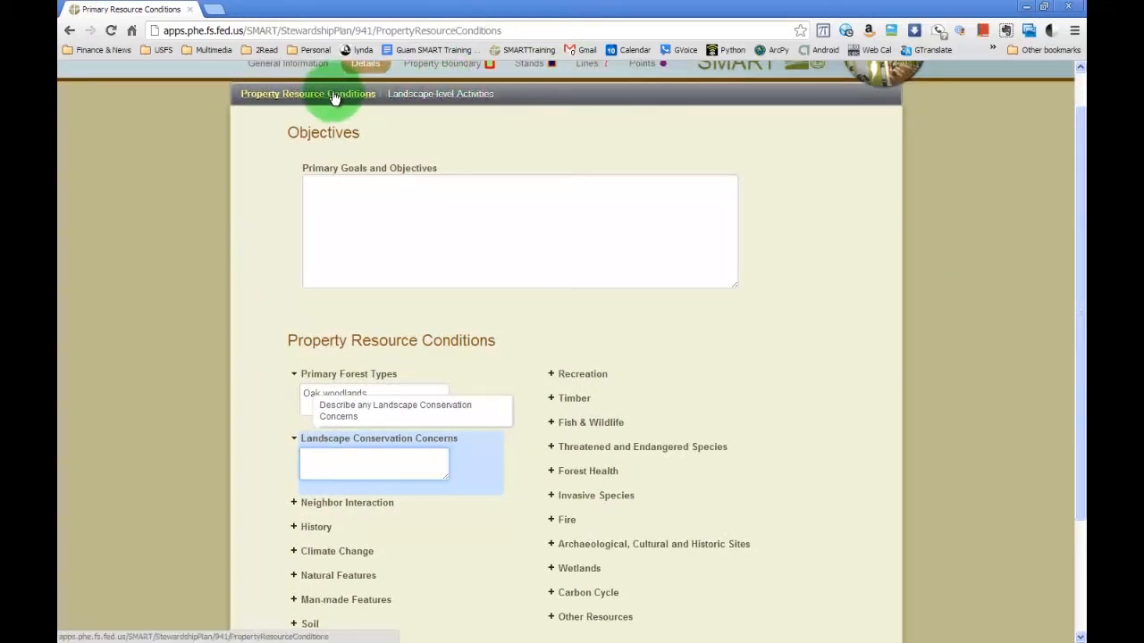
Review the Landscape-level Activities categories, the plan summary's schedule and feature tables, and the additional actions available for the plan.
left_click(441, 95)
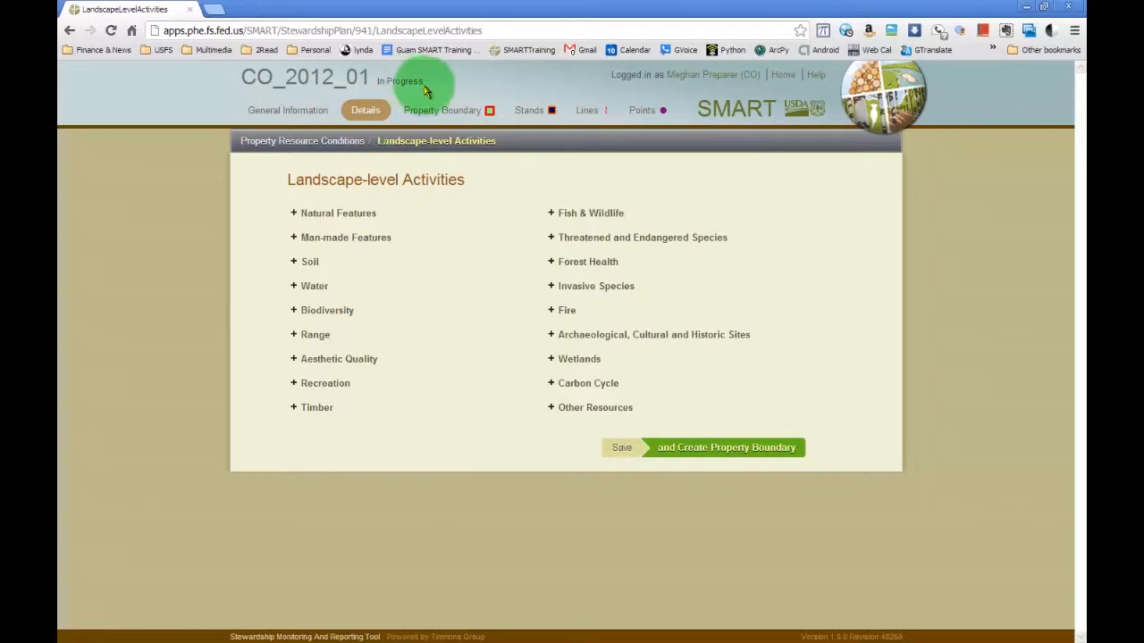
left_click(309, 80)
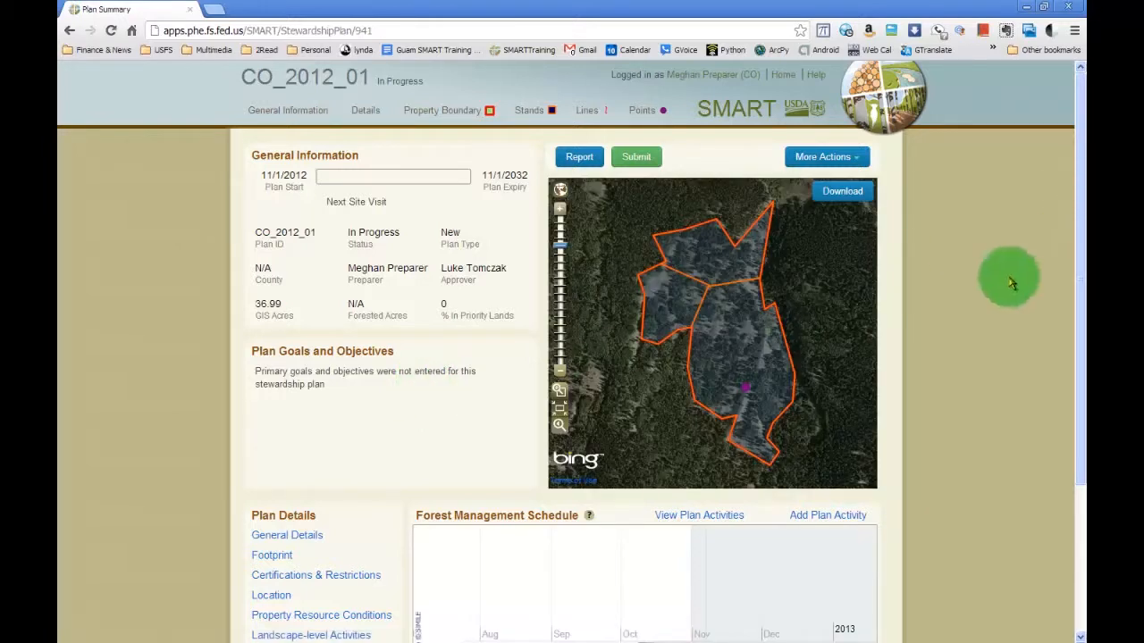
left_click_drag(1079, 330, 1078, 475)
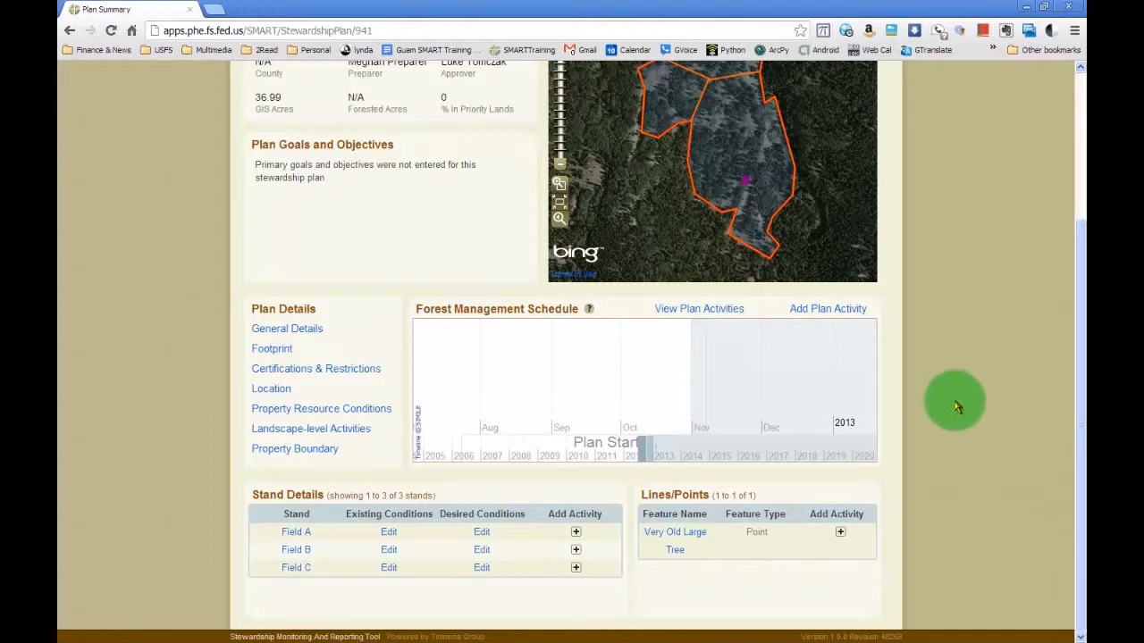
left_click_drag(1078, 429, 1054, 254)
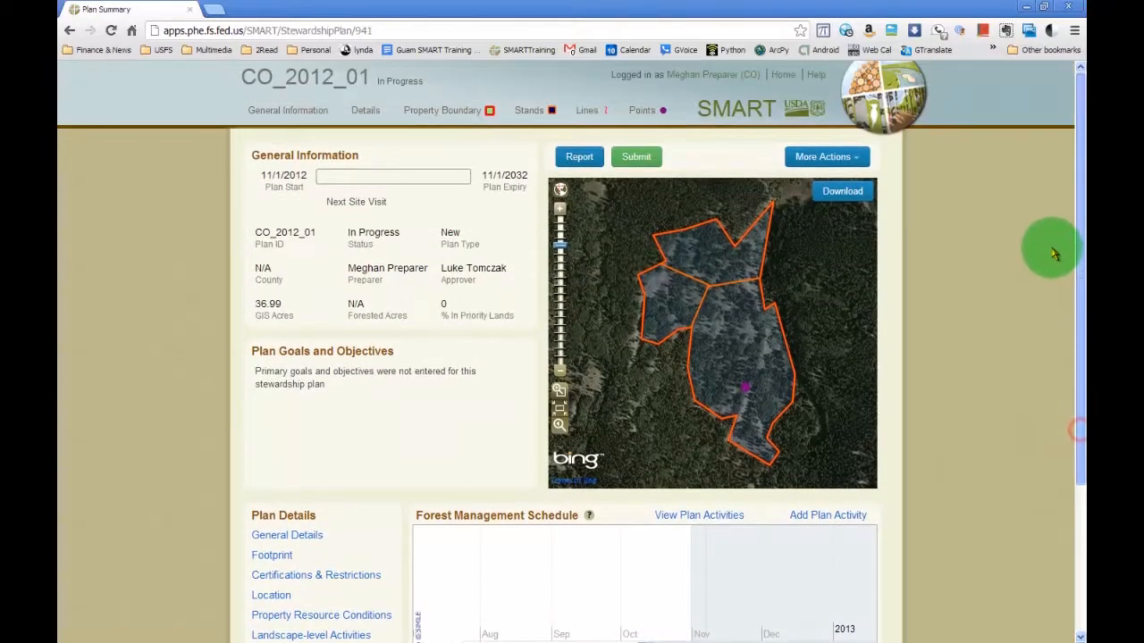
left_click(850, 157)
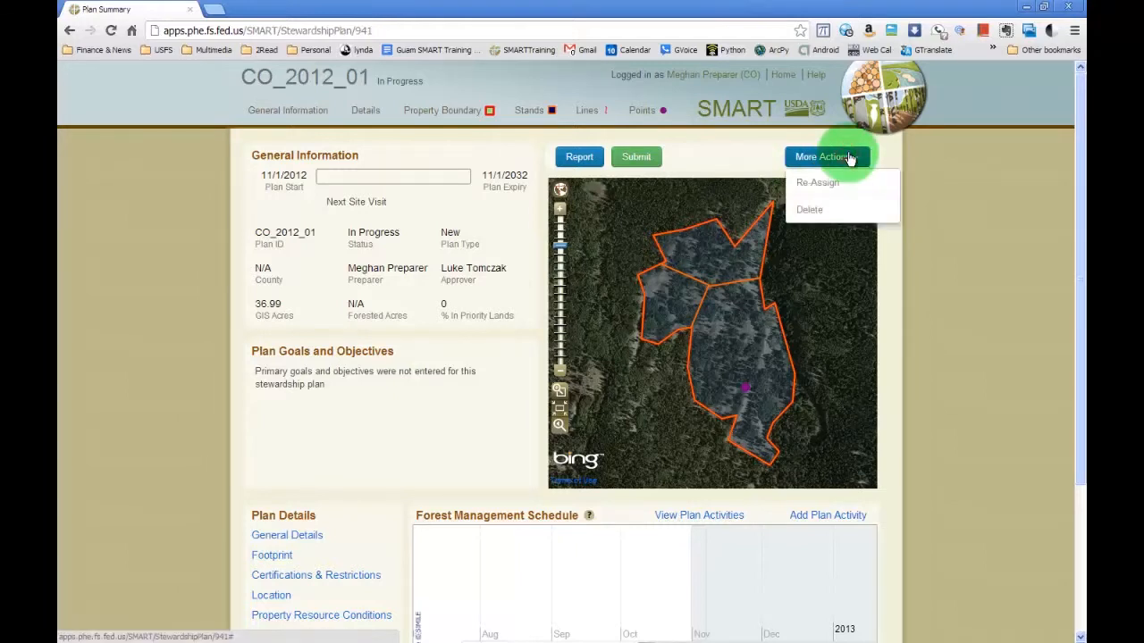
left_click(849, 158)
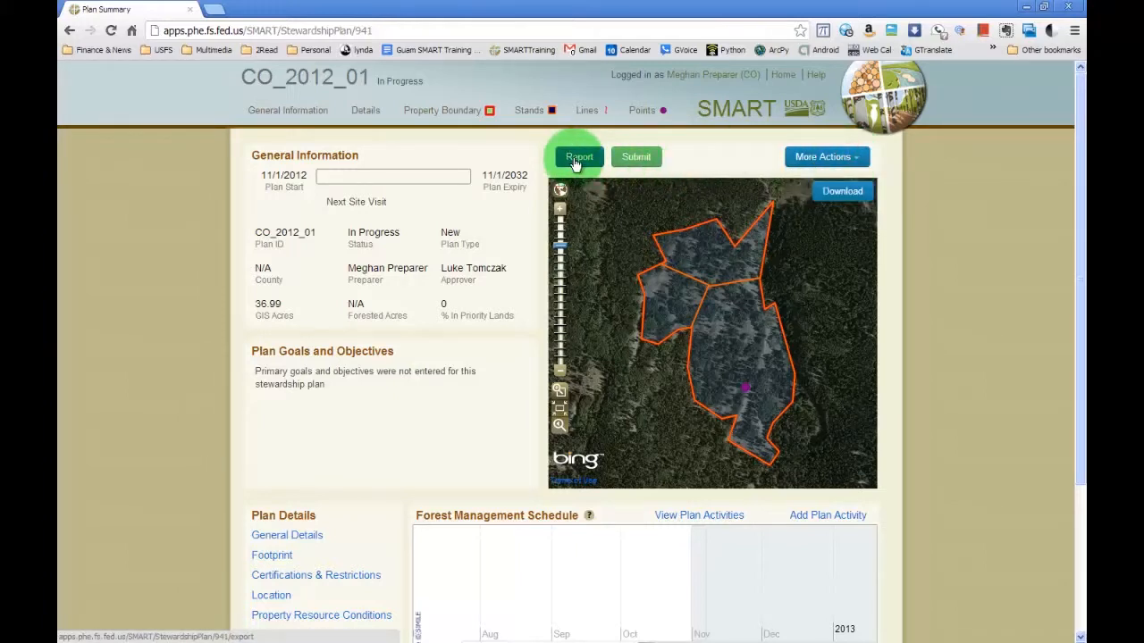
Try to generate the report for plan CO_2012_01, returning to the plan summary after each attempt.
left_click(576, 156)
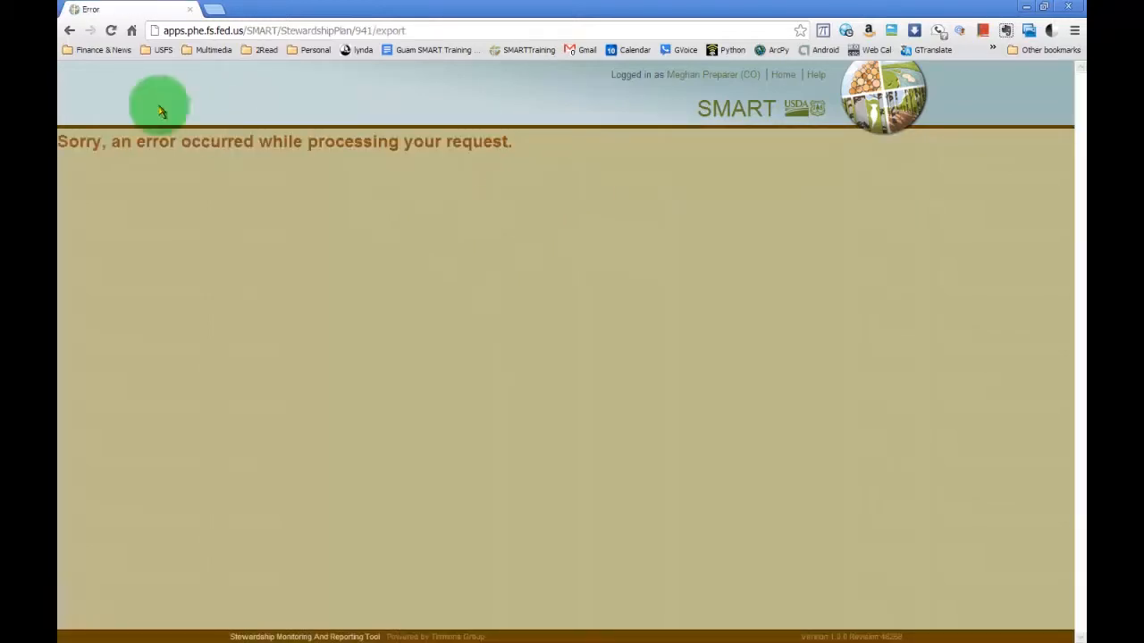
left_click(70, 31)
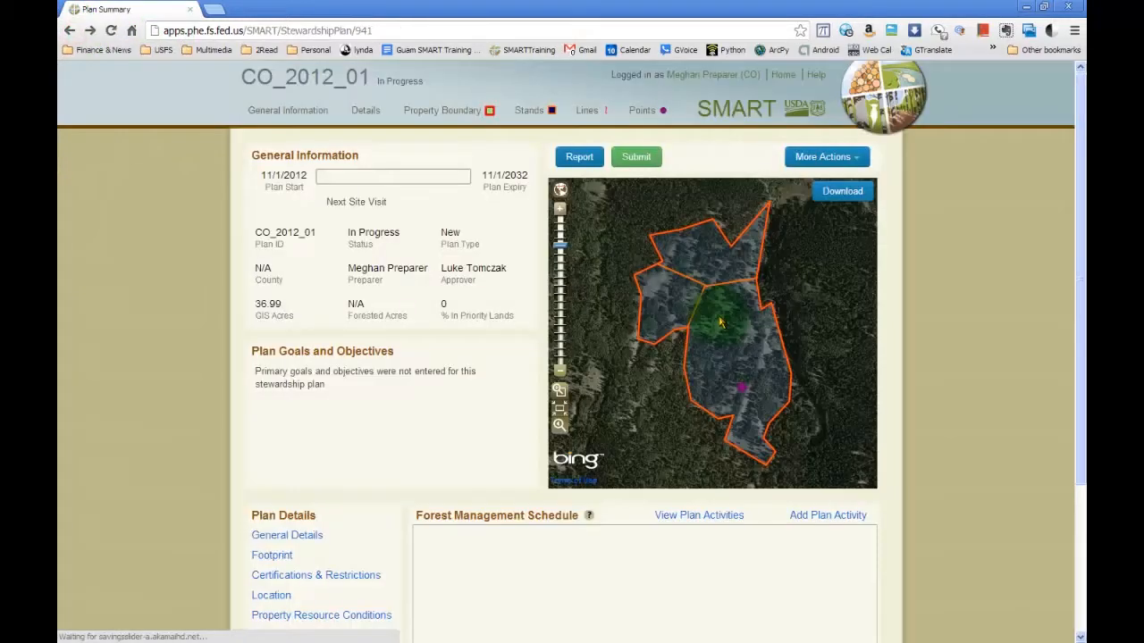
left_click(581, 160)
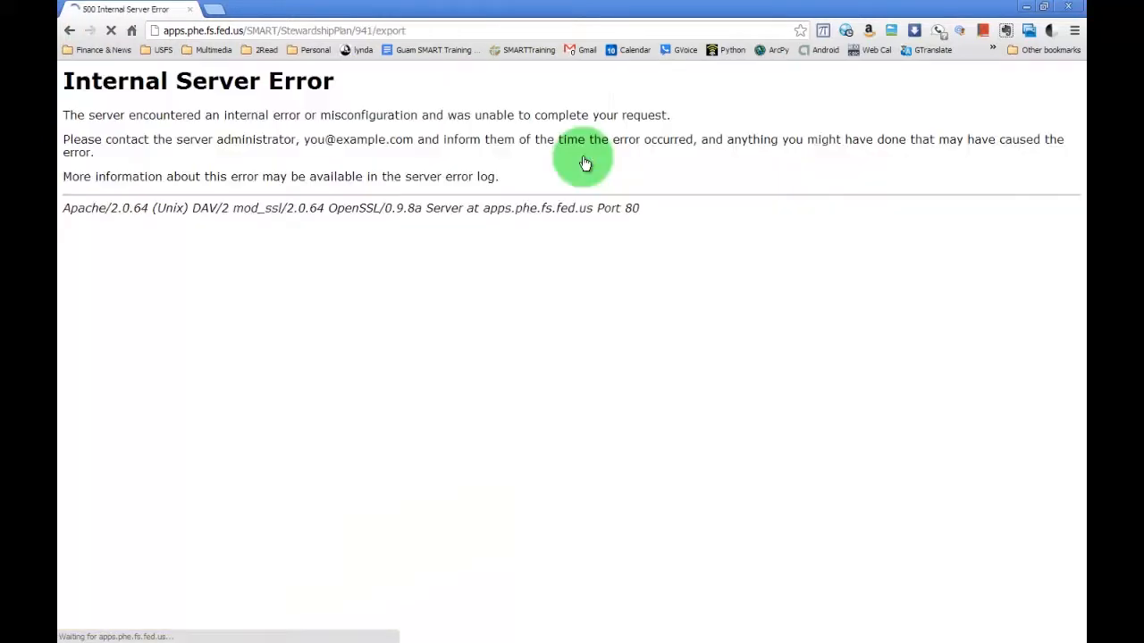
left_click(69, 31)
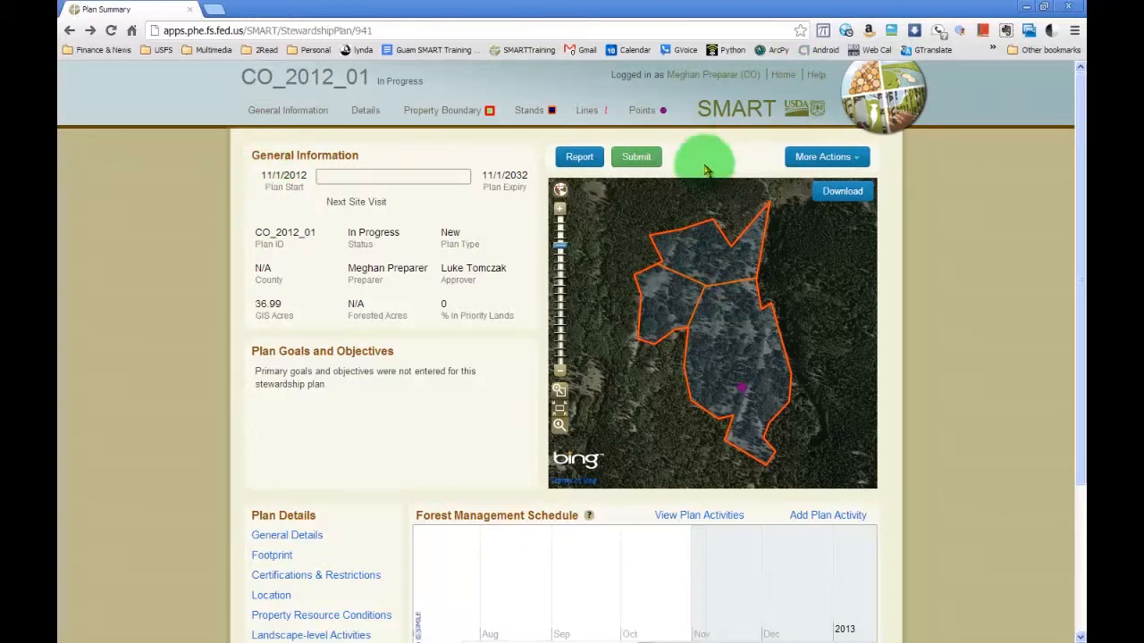
left_click(581, 161)
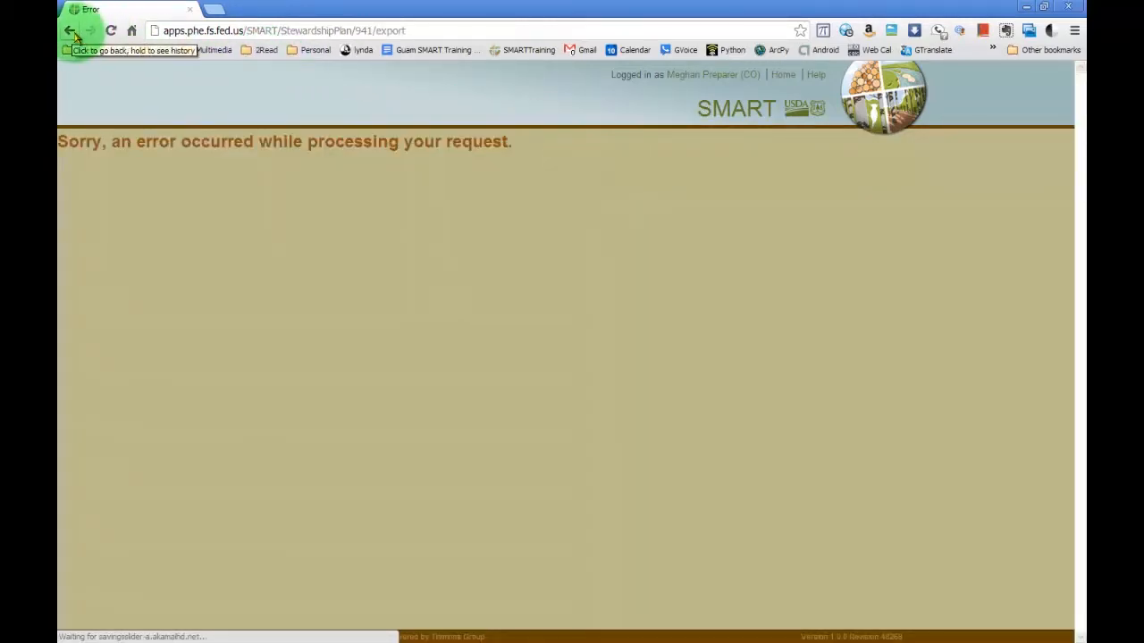
left_click(71, 30)
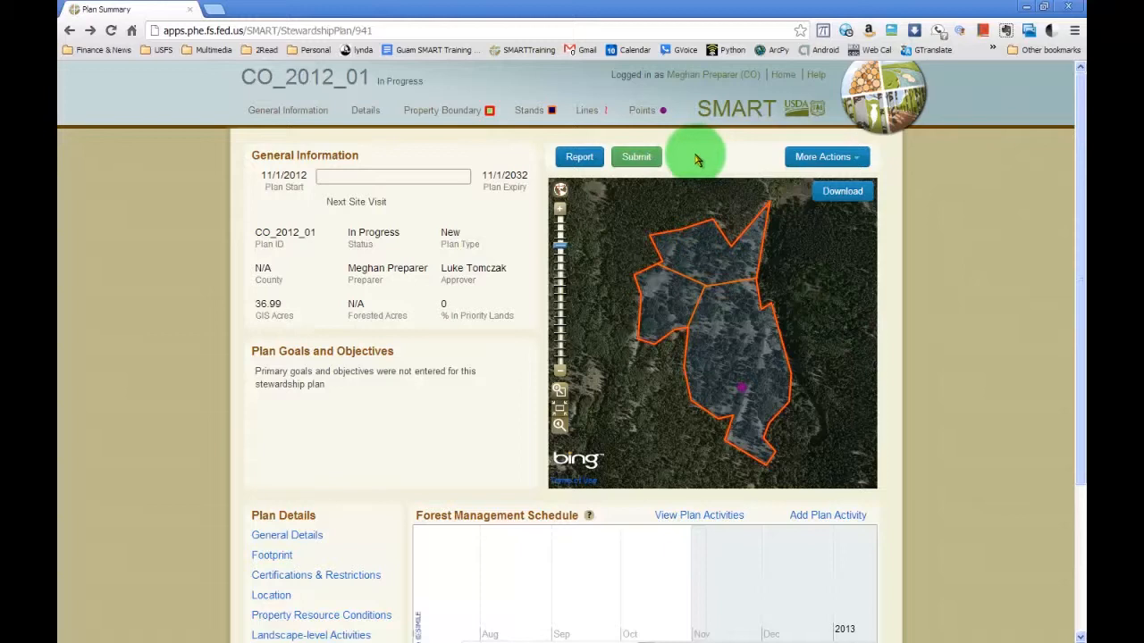
Try to submit plan CO_2012_01 for approval and dismiss the resulting dialogs.
left_click(634, 162)
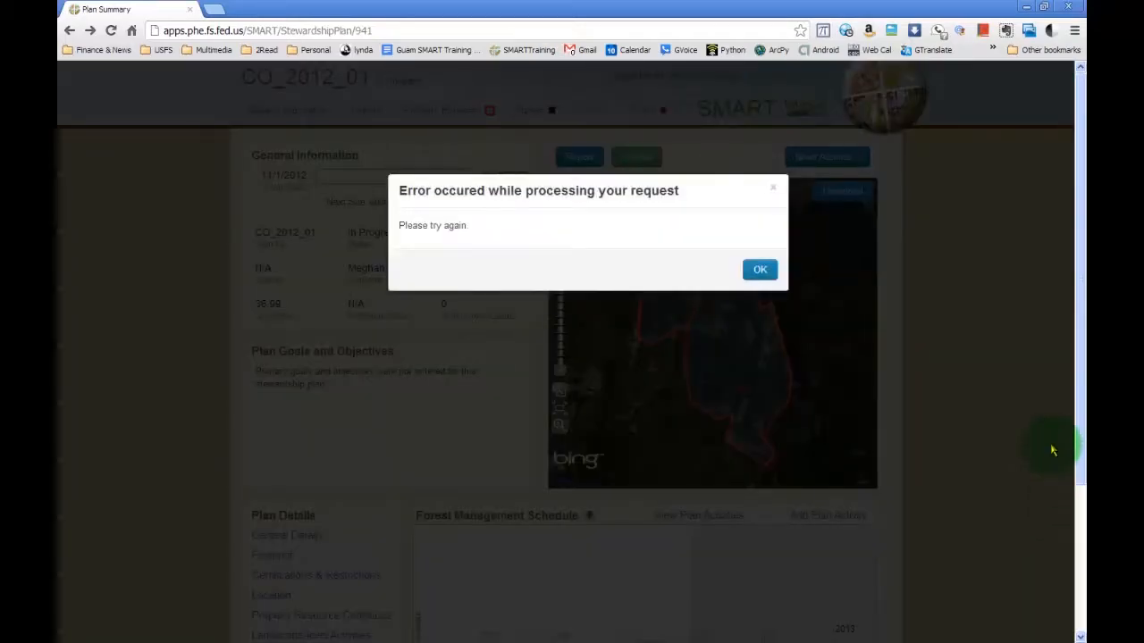
left_click(362, 235)
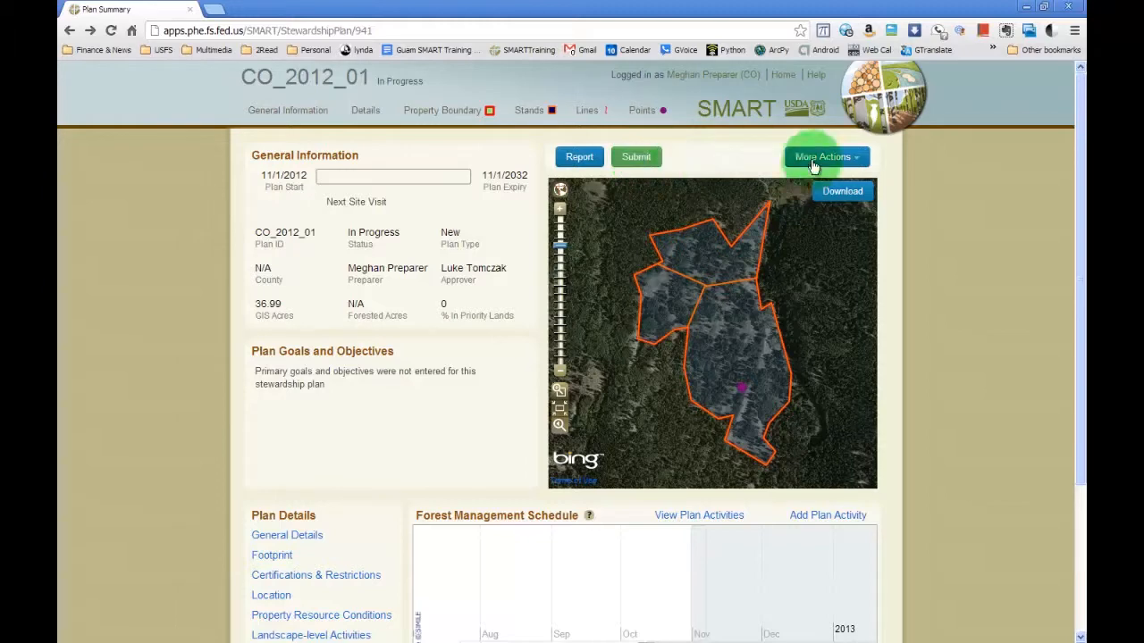
left_click(633, 159)
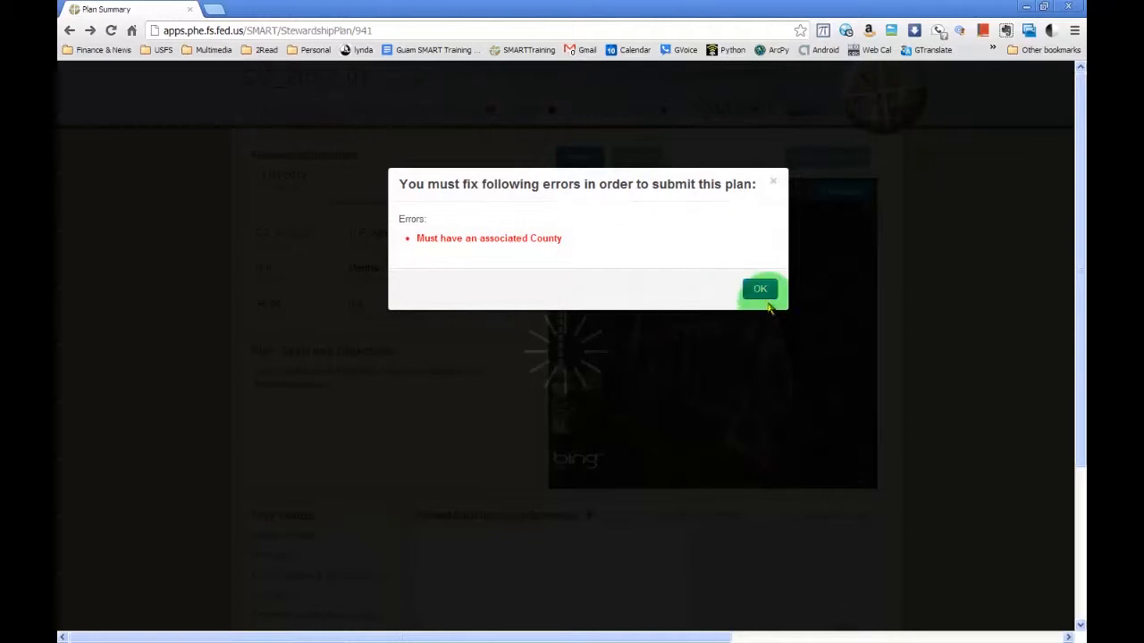
left_click(757, 289)
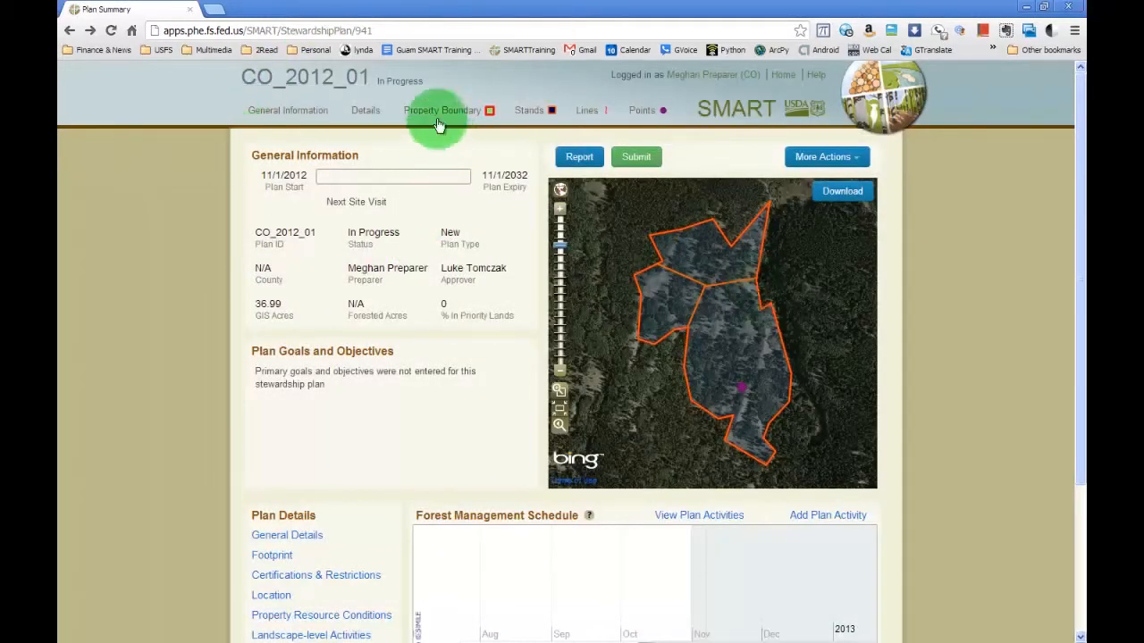
Set the county in the plan's Property Location details to Denver County and save the page.
left_click(299, 123)
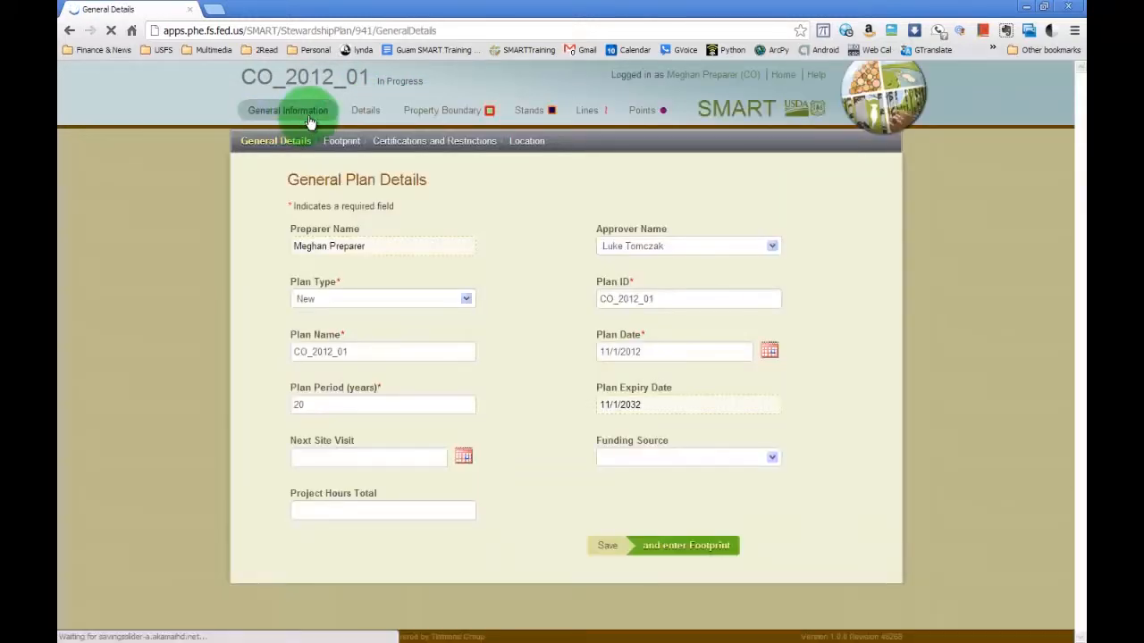
left_click(339, 144)
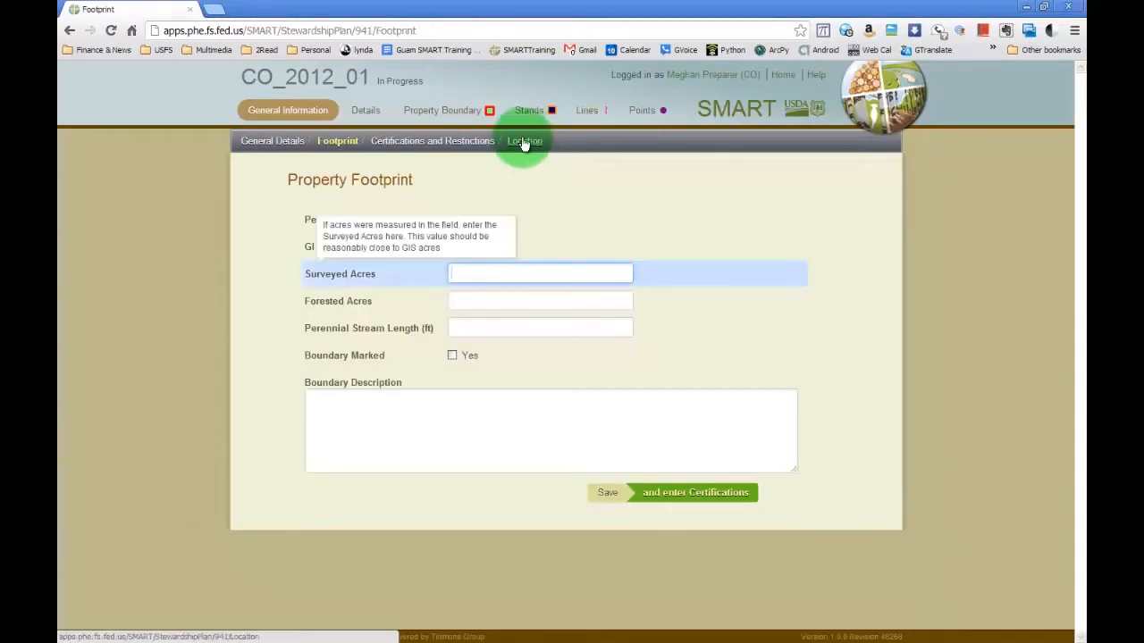
left_click(524, 143)
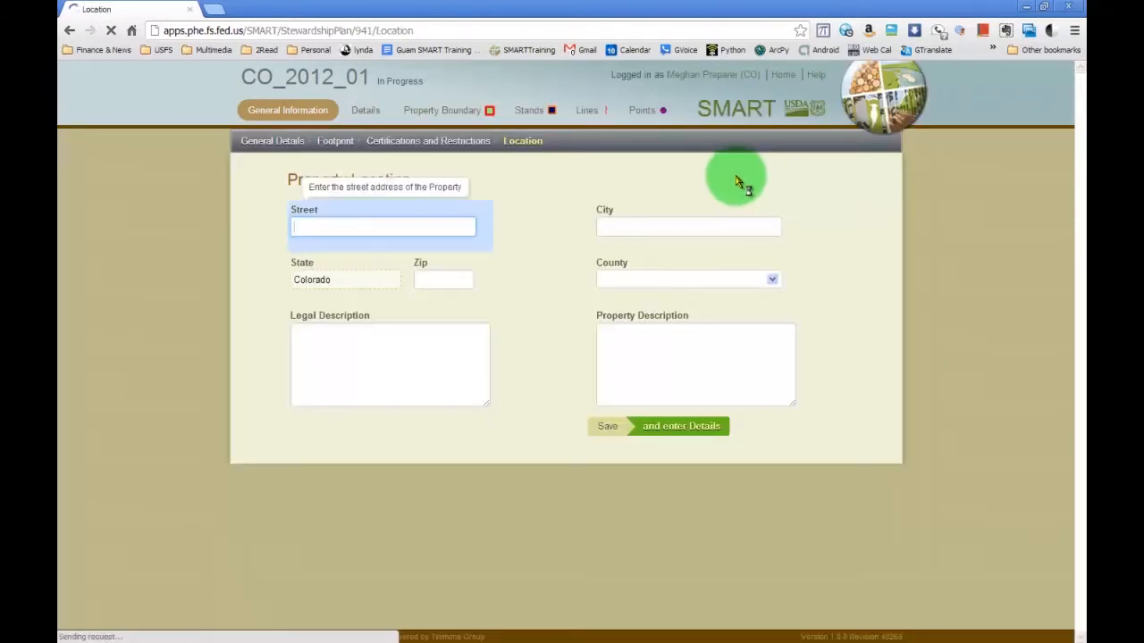
left_click(770, 281)
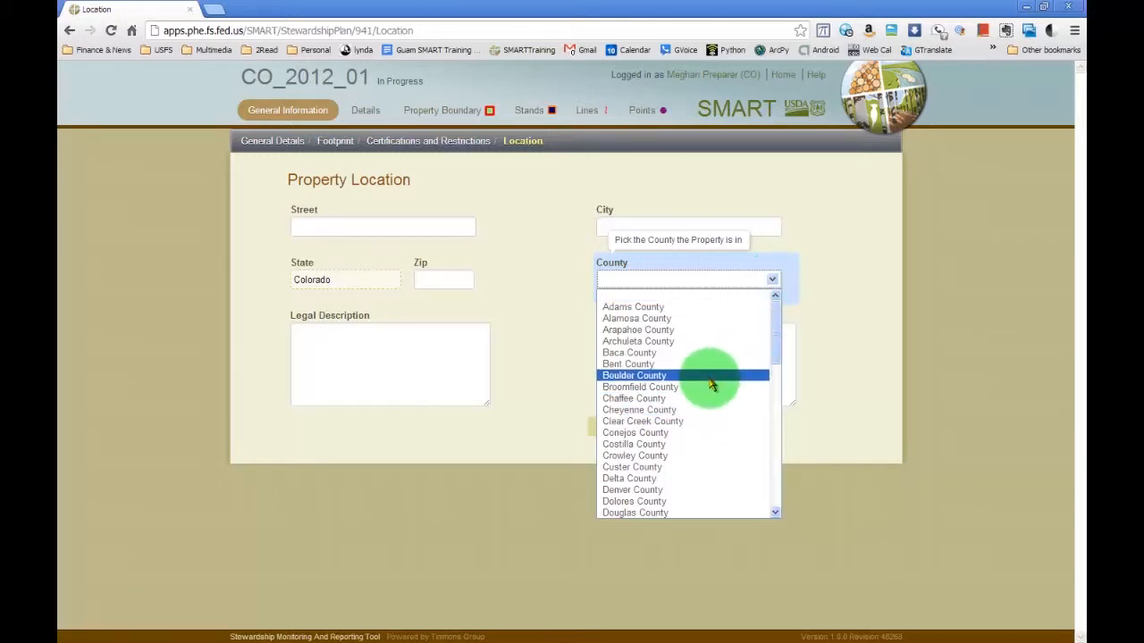
left_click(669, 489)
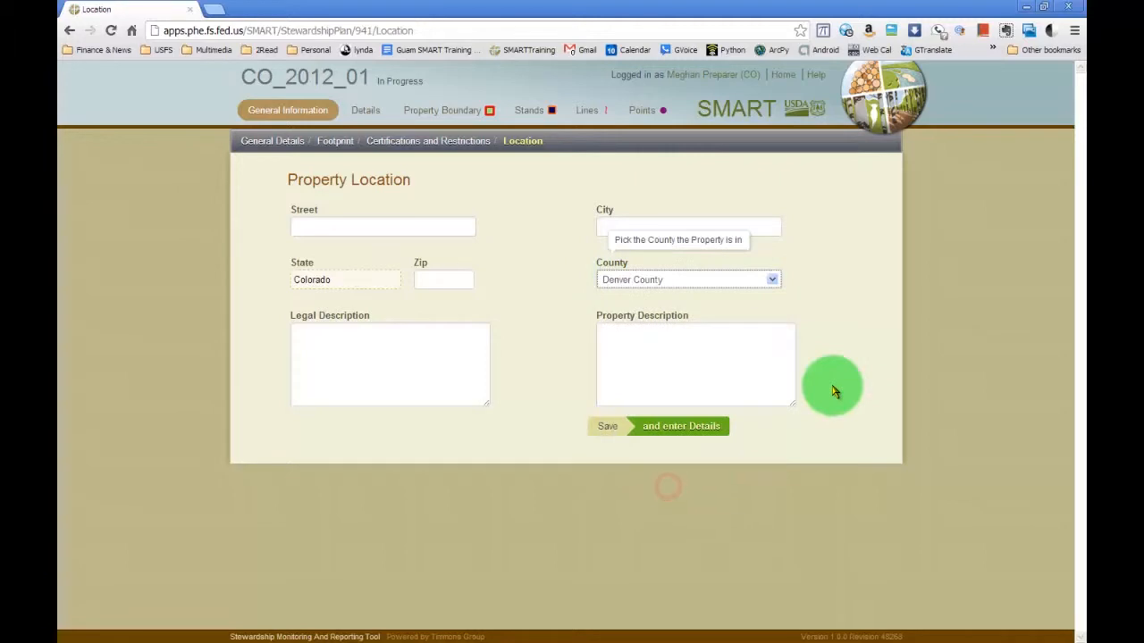
left_click(627, 443)
left_click(1001, 388)
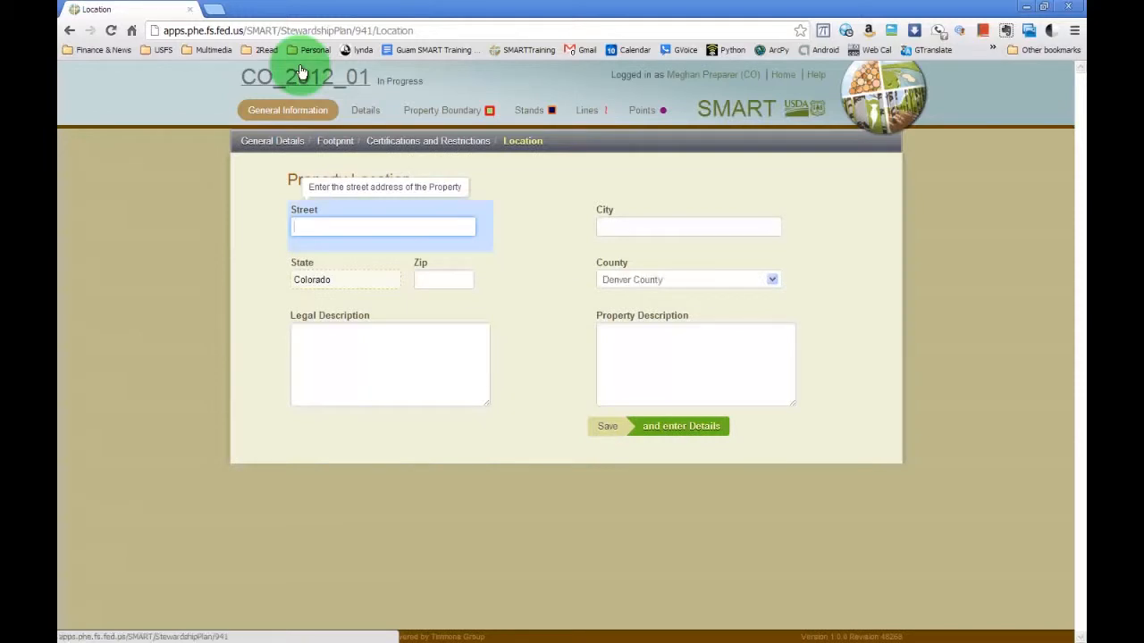
Submit plan CO_2012_01 for approval from its summary, confirm the submission, and check the additional plan actions.
left_click(300, 71)
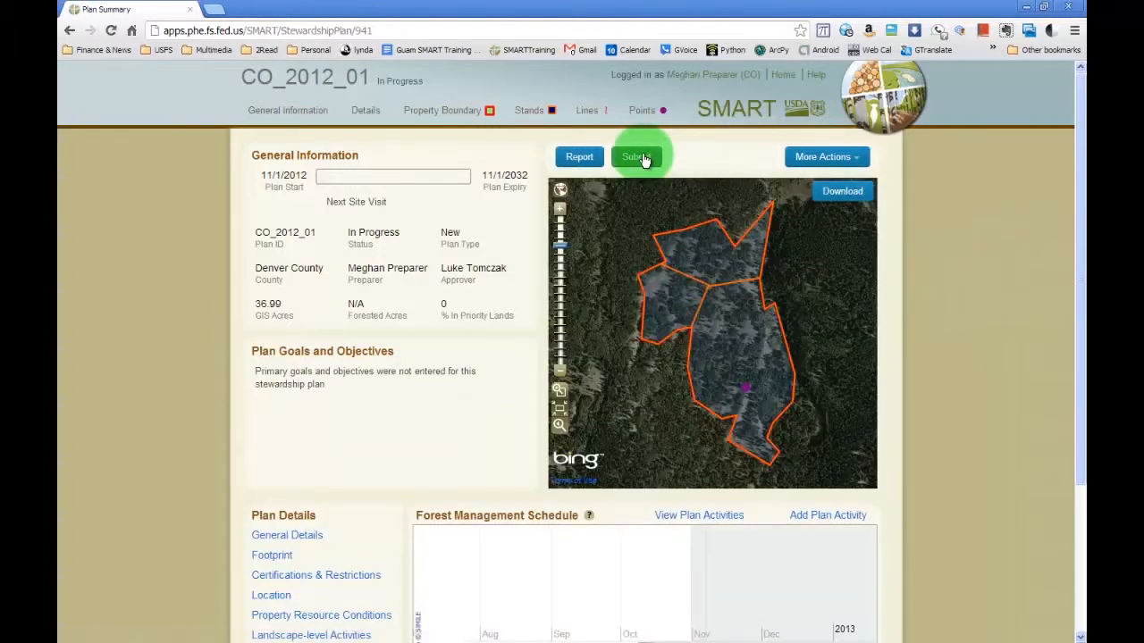
left_click(641, 158)
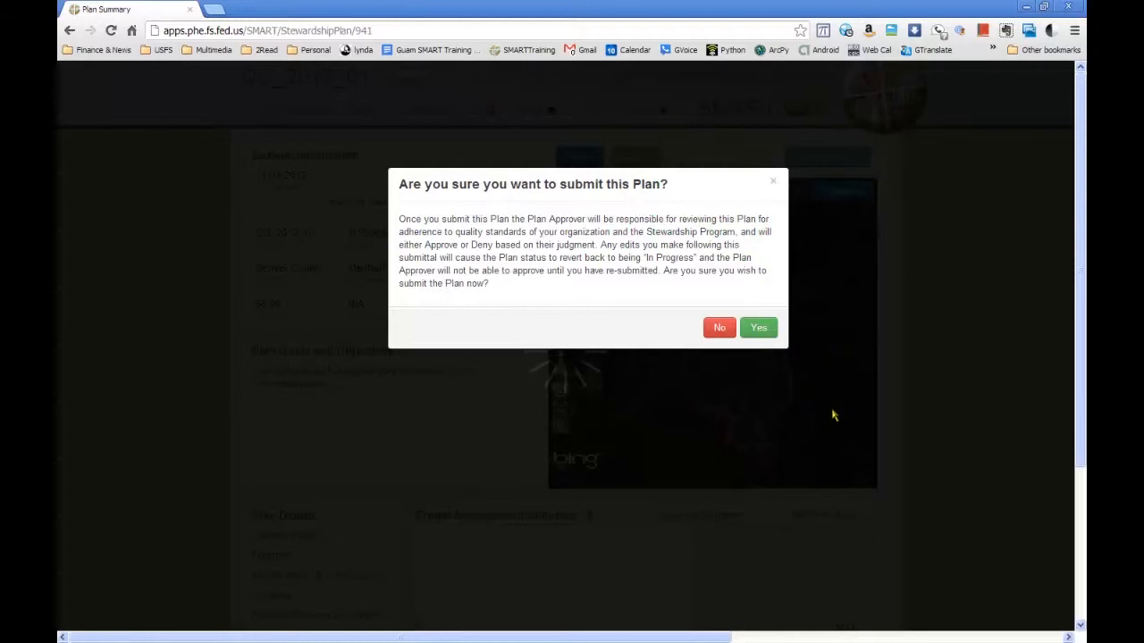
left_click(759, 329)
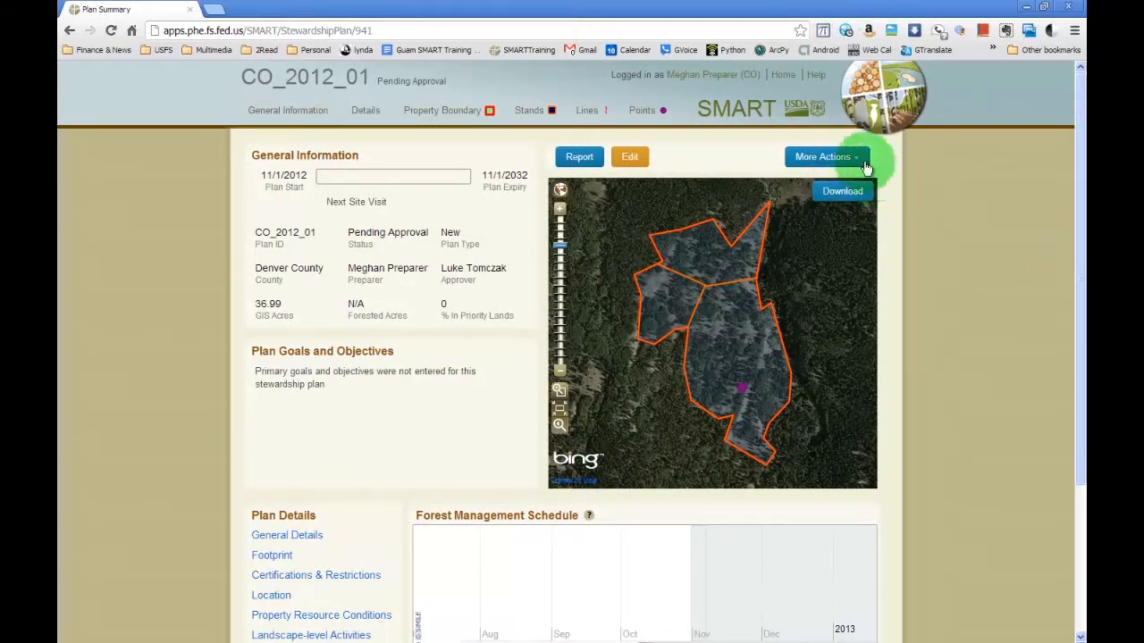
left_click(858, 161)
left_click(855, 162)
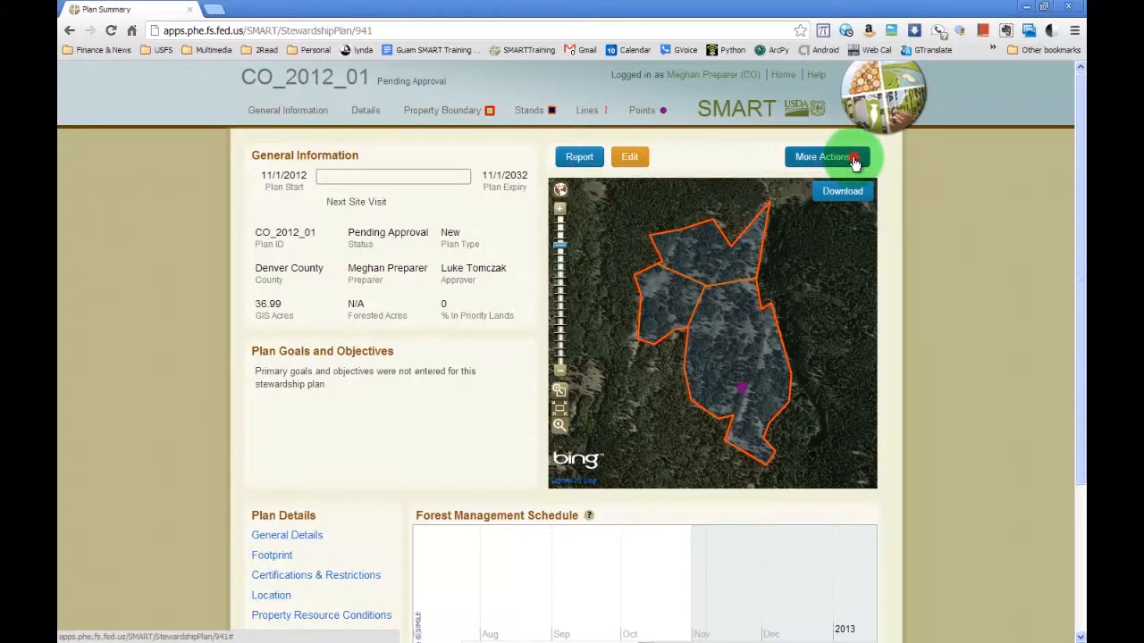